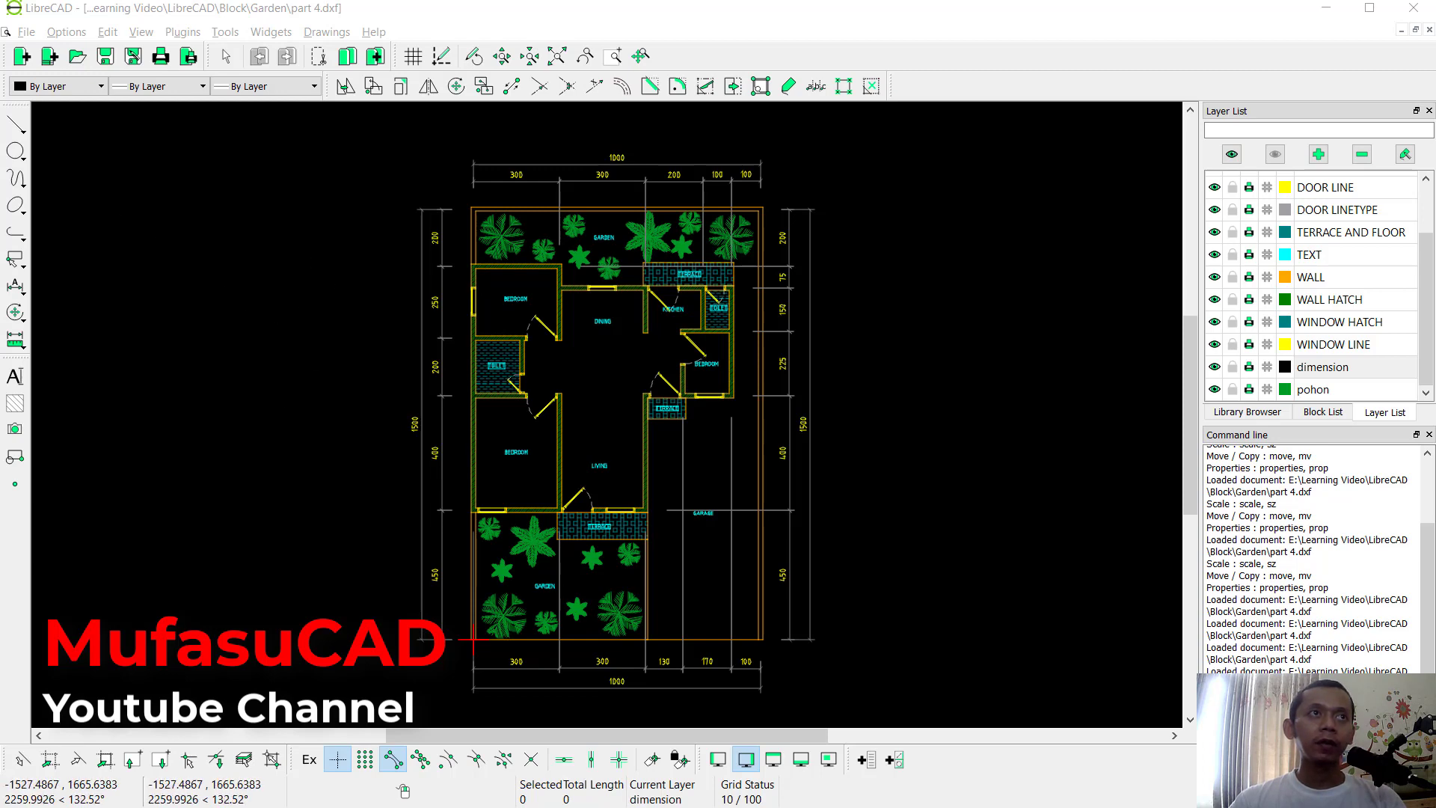
Create a new empty drawing, unnamed document 12, next to the part 4.dxf floor plan
{"action": "left_click", "coordinate": [23, 59]}
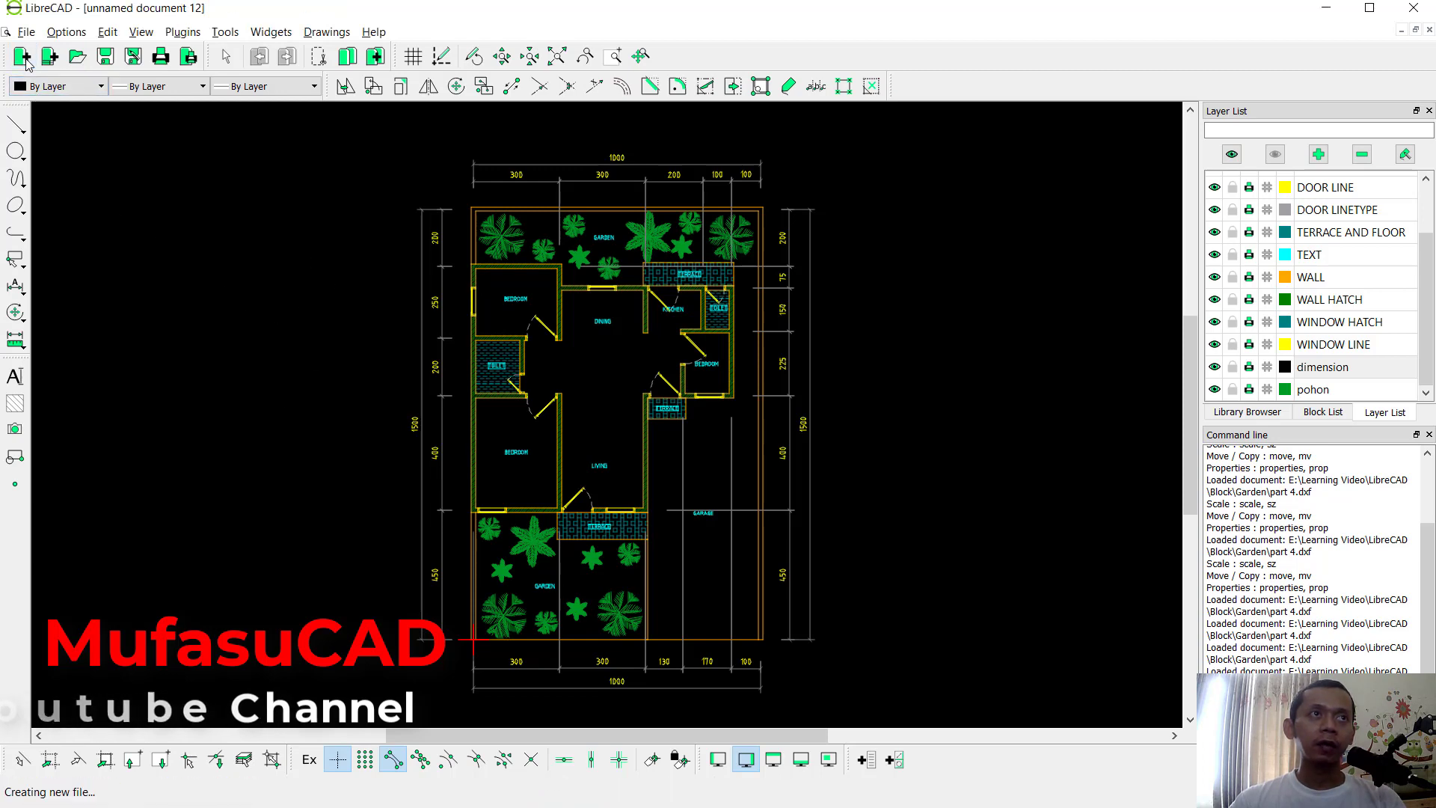
Hide the grid and set the current drawing's units to Centimeter
{"action": "left_click", "coordinate": [414, 56]}
{"action": "left_click", "coordinate": [66, 32]}
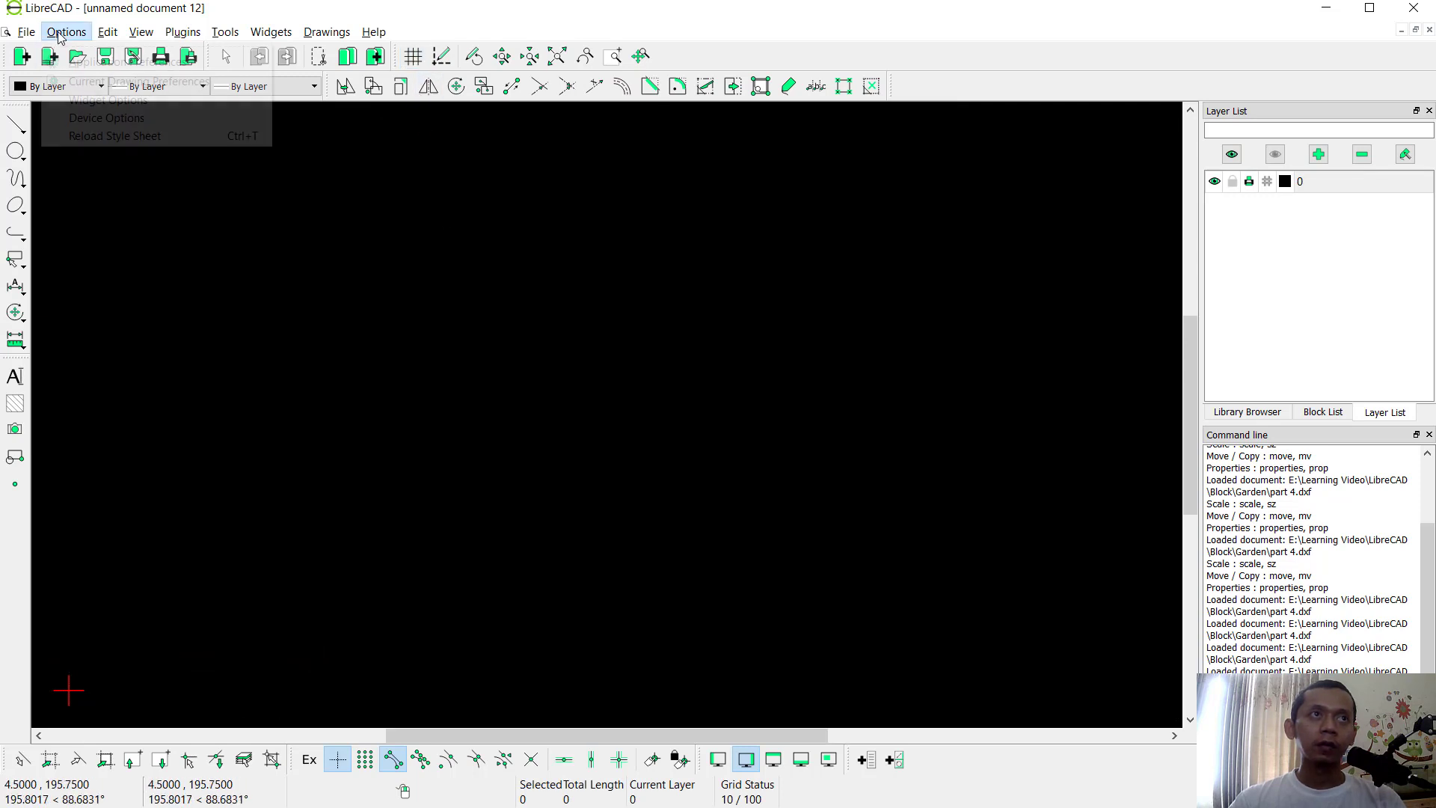
{"action": "left_click", "coordinate": [172, 80]}
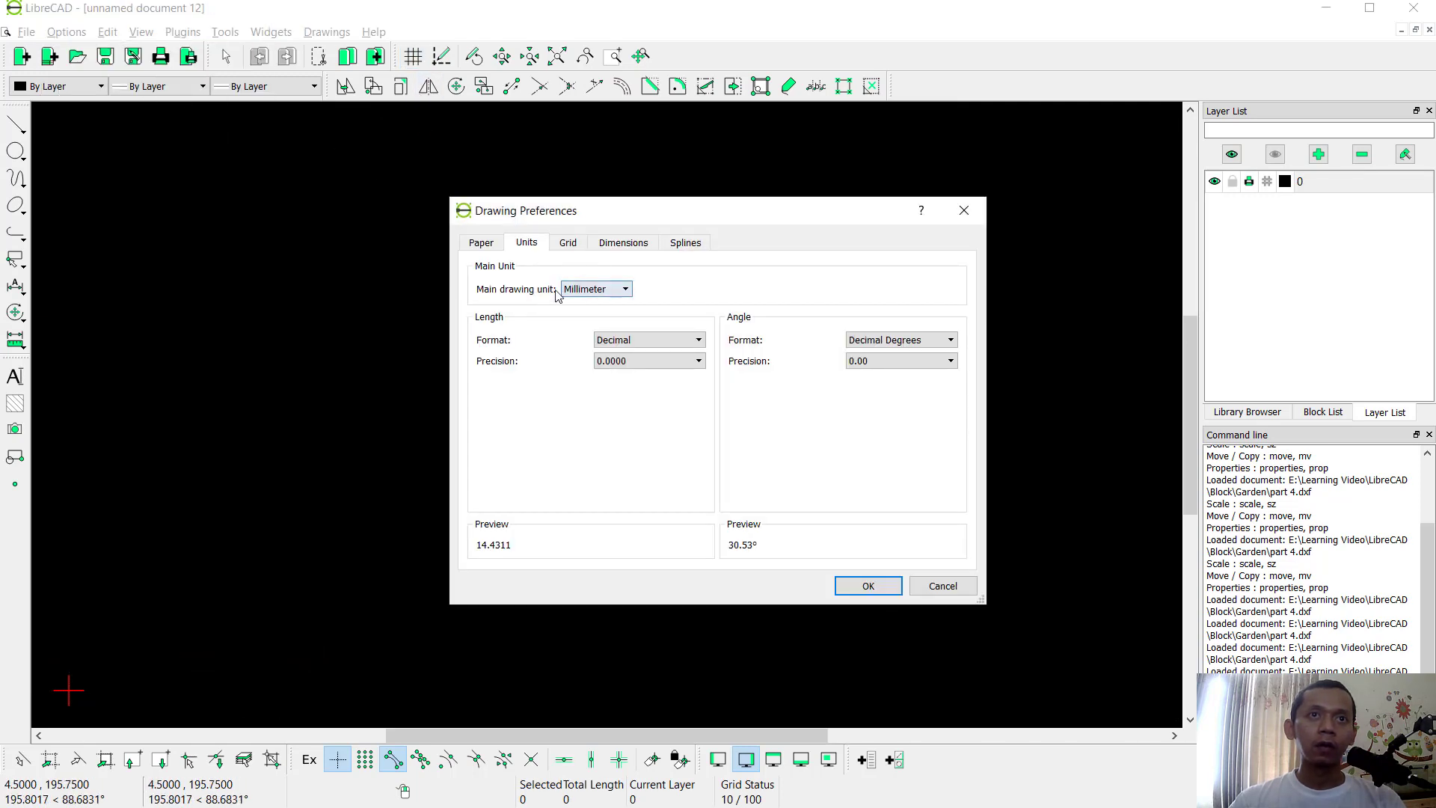
{"action": "left_click", "coordinate": [597, 289]}
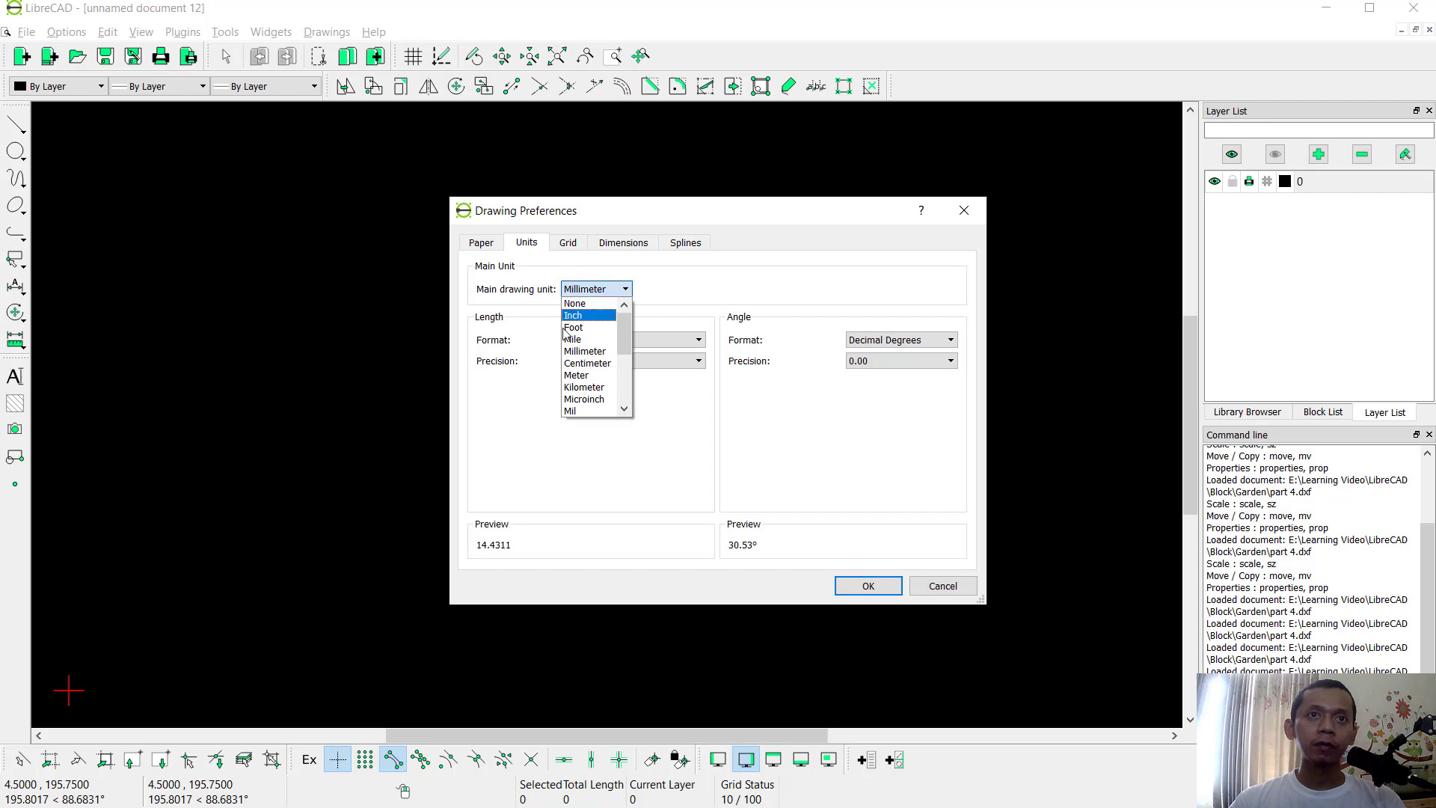
{"action": "left_click", "coordinate": [587, 374]}
{"action": "left_click", "coordinate": [867, 586]}
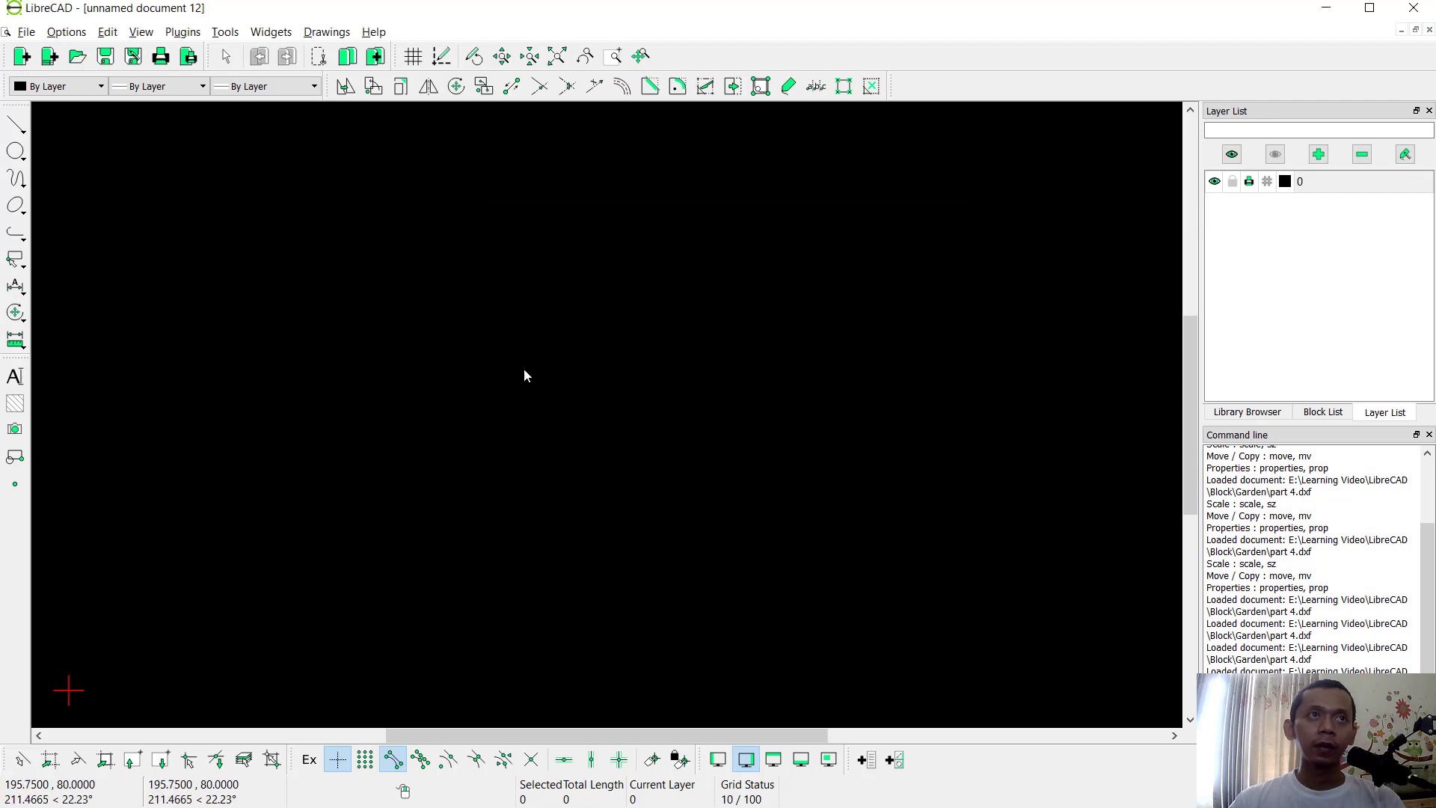
Make Centimeter the default unit for new drawings in Application Preferences
{"action": "left_click", "coordinate": [75, 36]}
{"action": "left_click", "coordinate": [116, 63]}
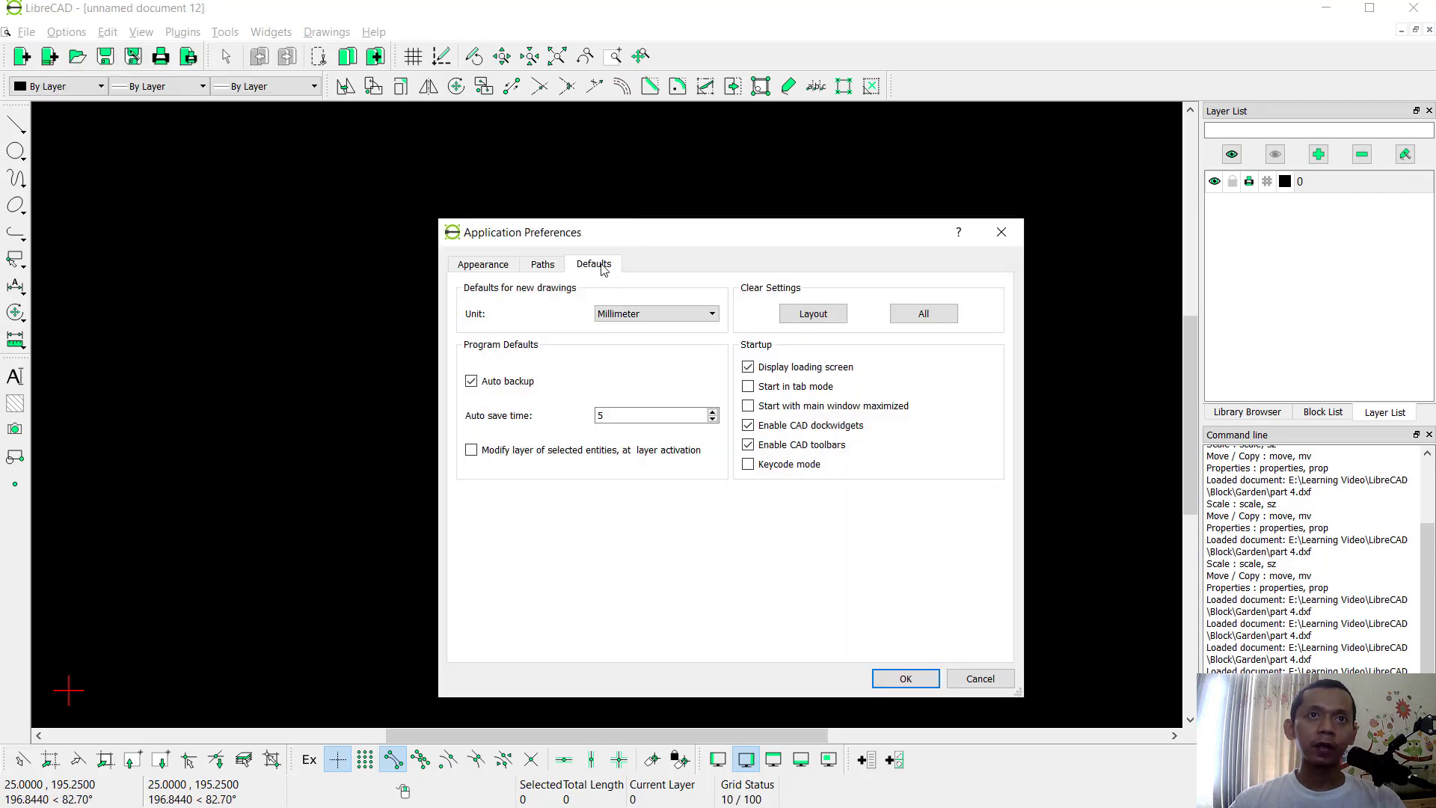
{"action": "left_click", "coordinate": [615, 318]}
{"action": "left_click", "coordinate": [649, 389]}
{"action": "left_click", "coordinate": [903, 679]}
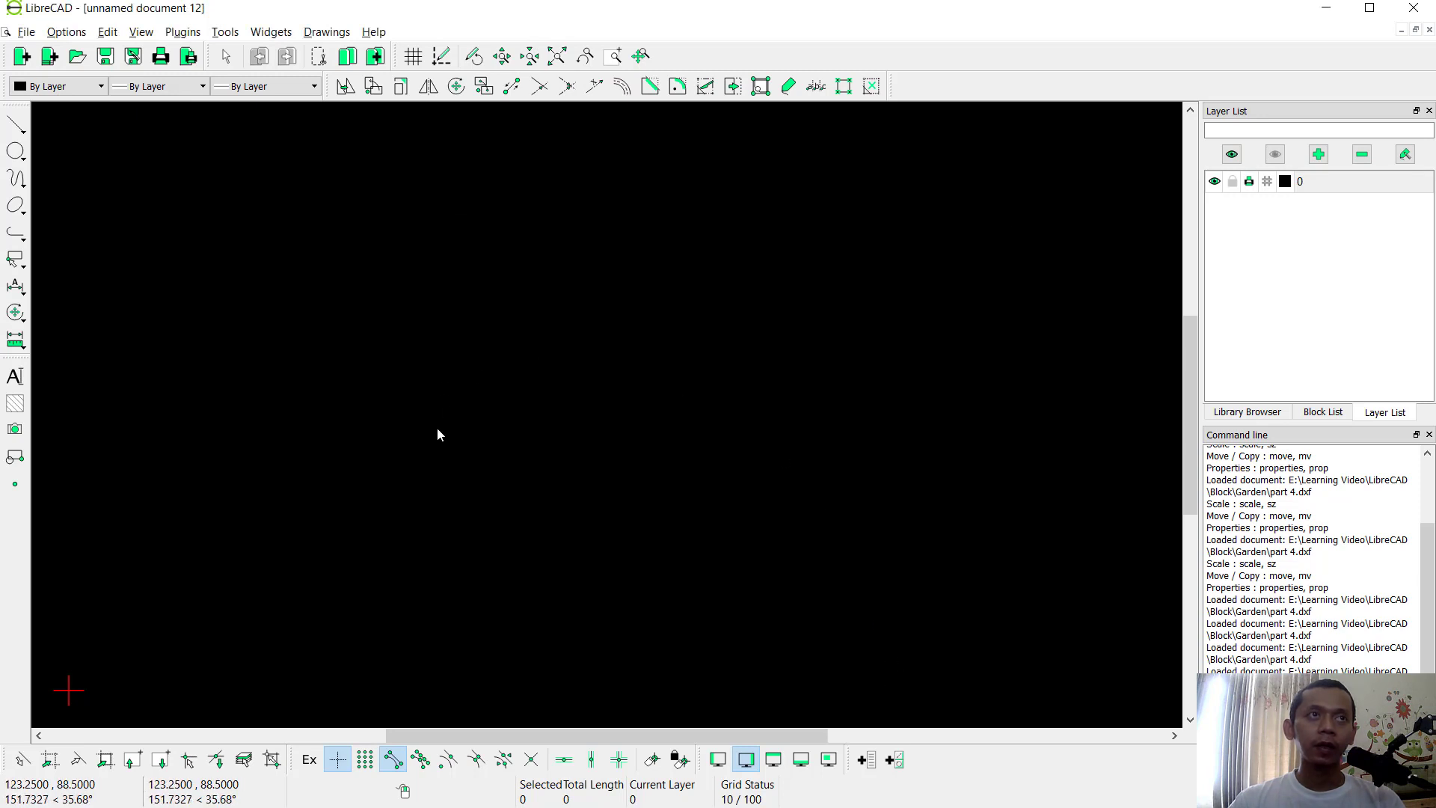
{"action": "middle_click_drag", "start_coordinate": [481, 425], "coordinate": [590, 347]}
Draw a 21-long horizontal line starting at the origin
{"action": "left_click", "coordinate": [17, 127]}
{"action": "left_click", "coordinate": [79, 161]}
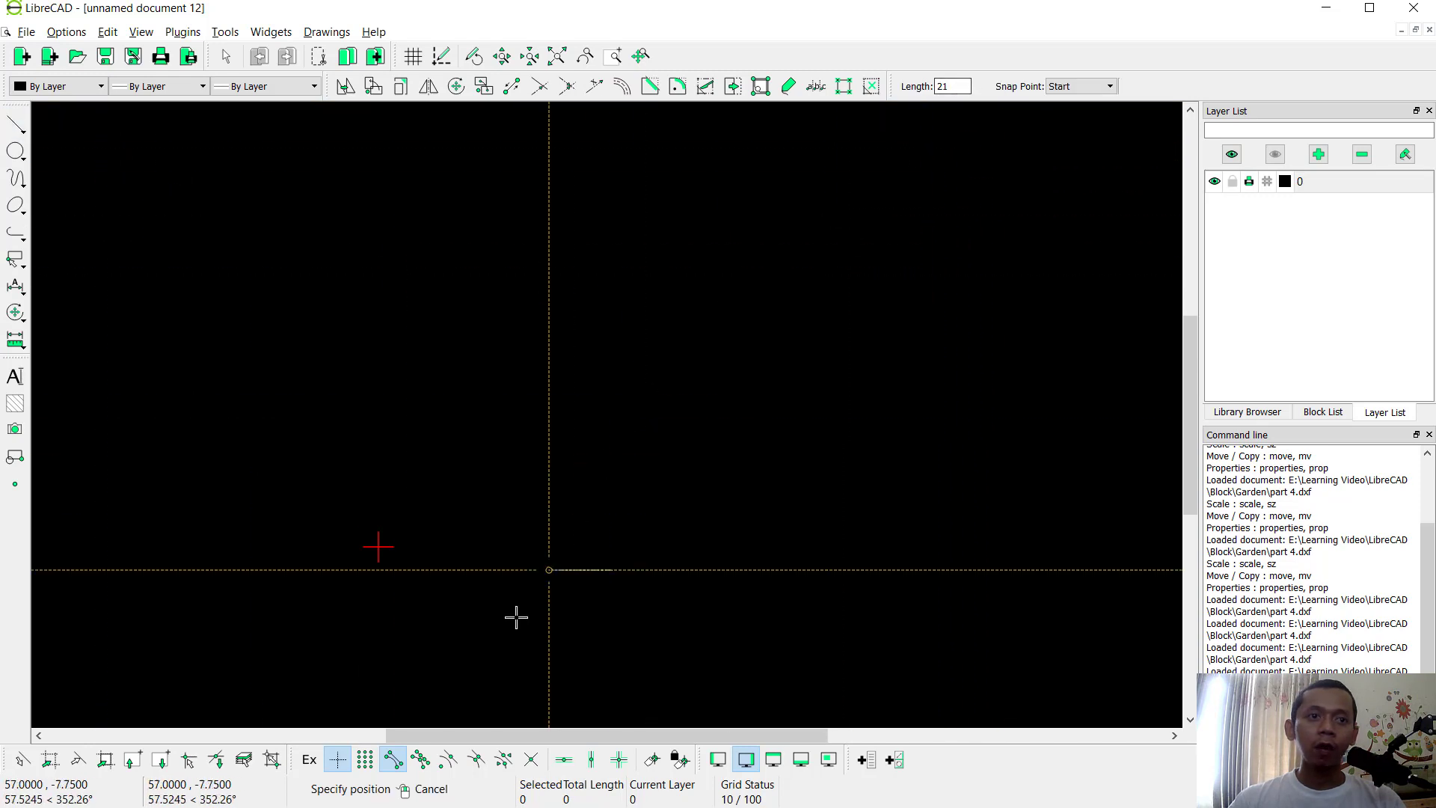
{"action": "left_click", "coordinate": [378, 547]}
{"action": "scroll", "coordinate": [420, 539], "scroll_direction": "up", "scroll_amount": 6}
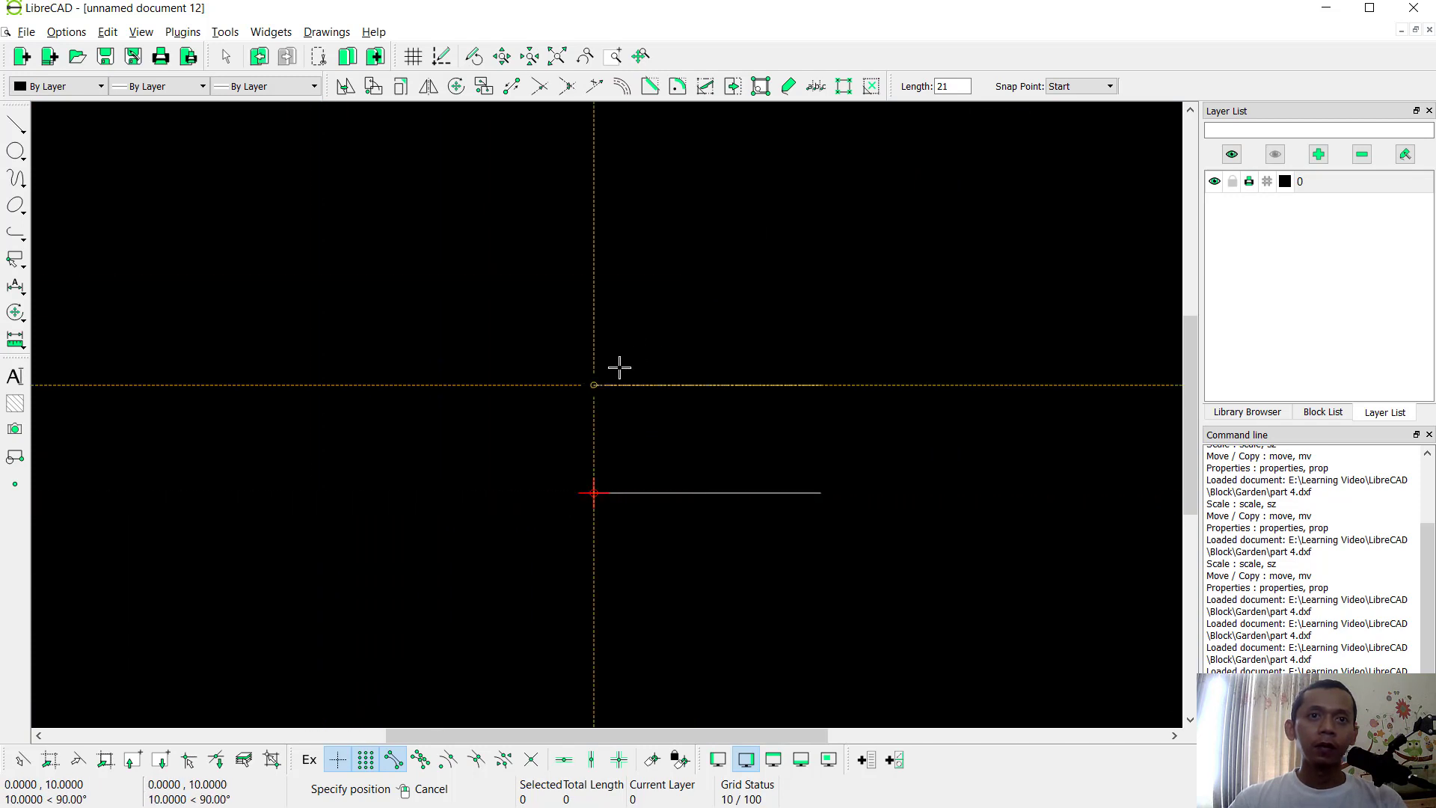
{"action": "right_click", "coordinate": [620, 366]}
{"action": "right_click", "coordinate": [549, 257]}
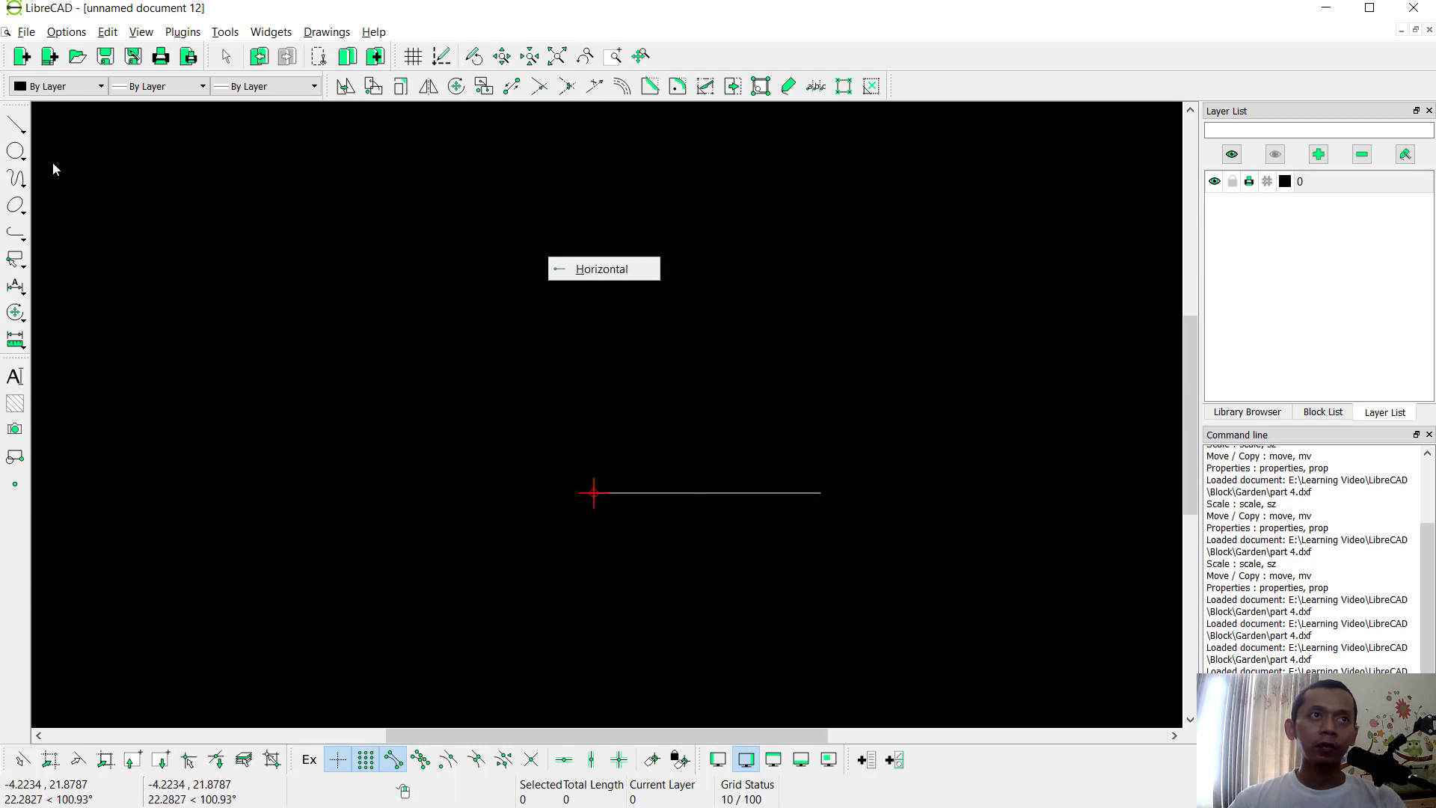
{"action": "left_click", "coordinate": [23, 317]}
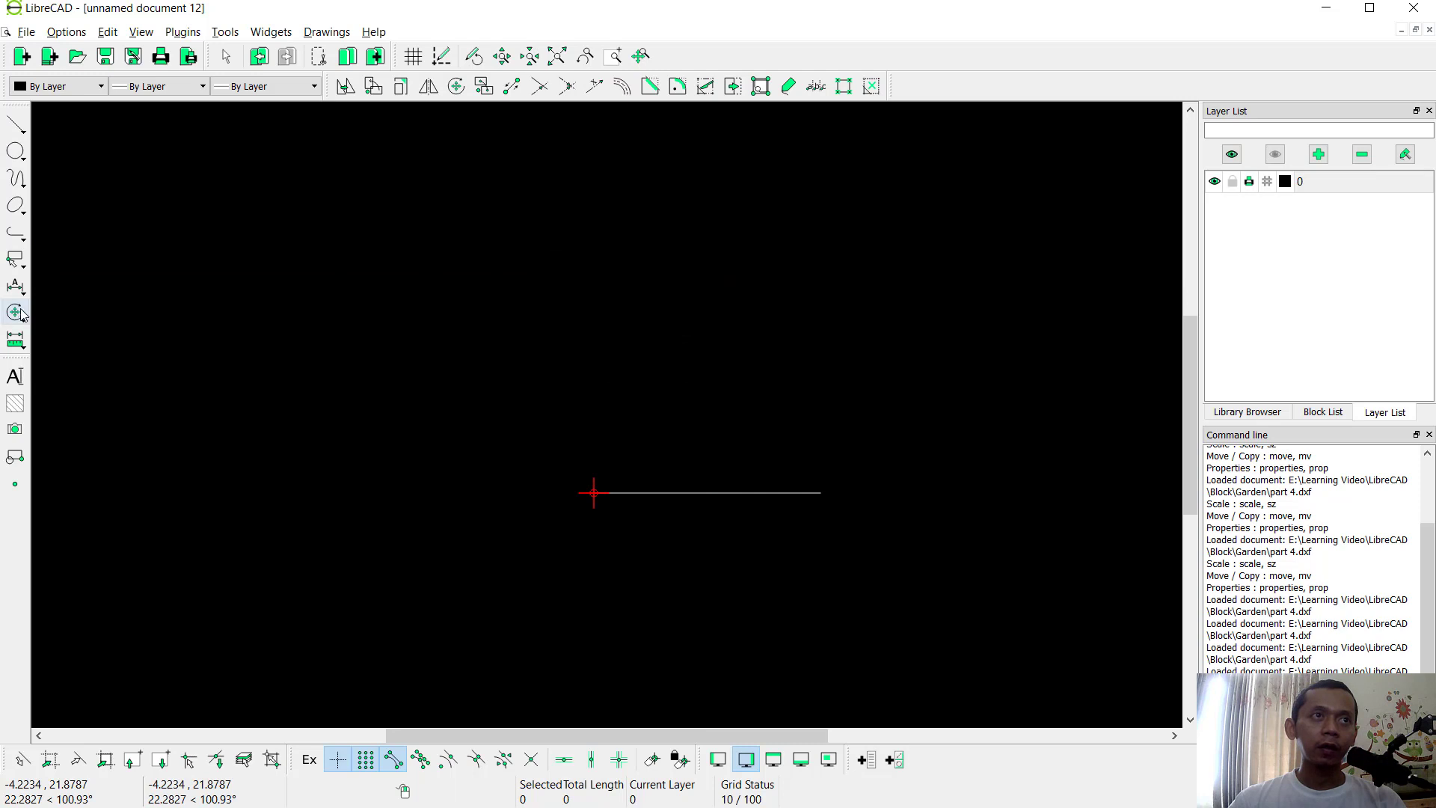
Add a parallel copy of the line at distance 29.7
{"action": "left_click", "coordinate": [15, 125]}
{"action": "left_click", "coordinate": [88, 241]}
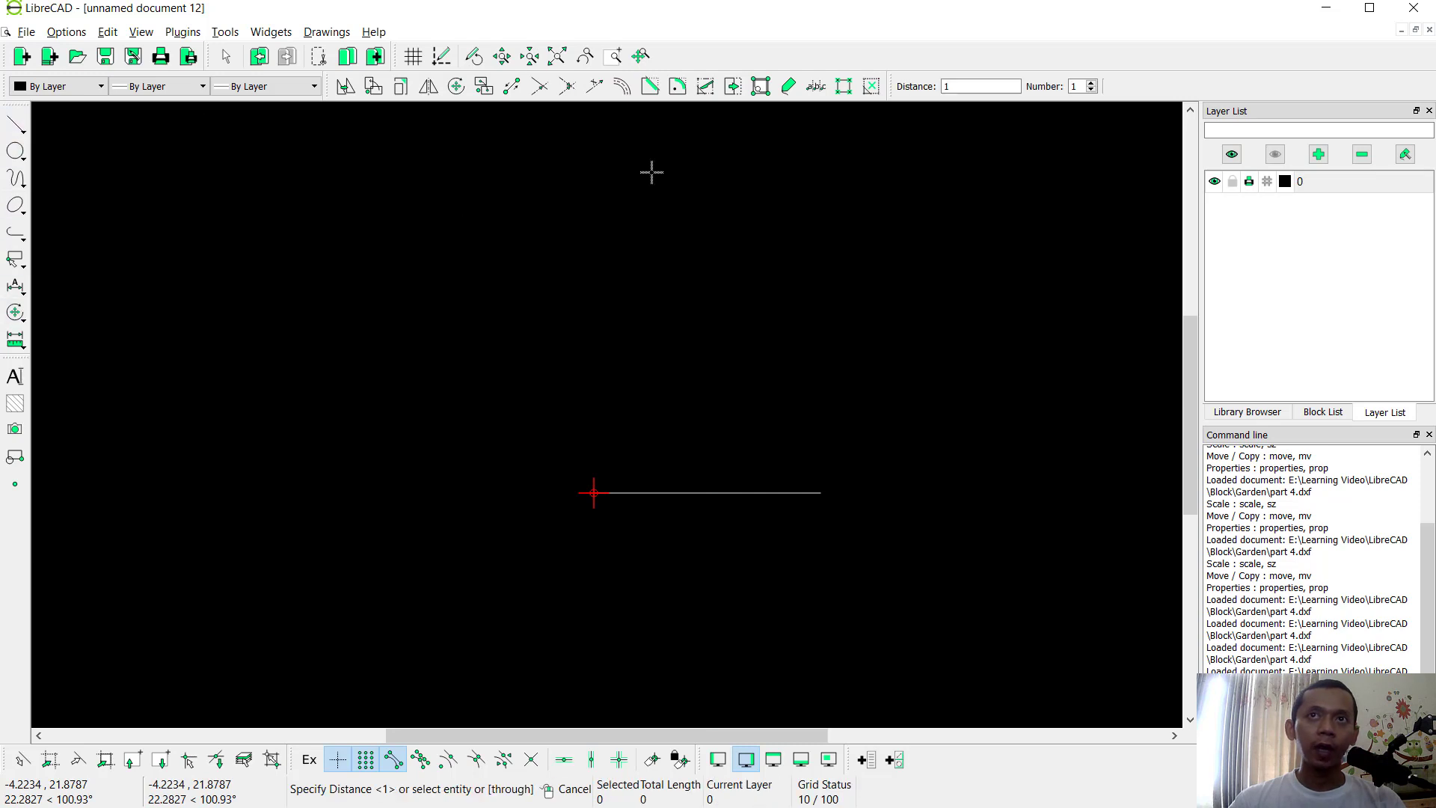
{"action": "double_click", "coordinate": [976, 84]}
{"action": "type", "text": "29.7"}
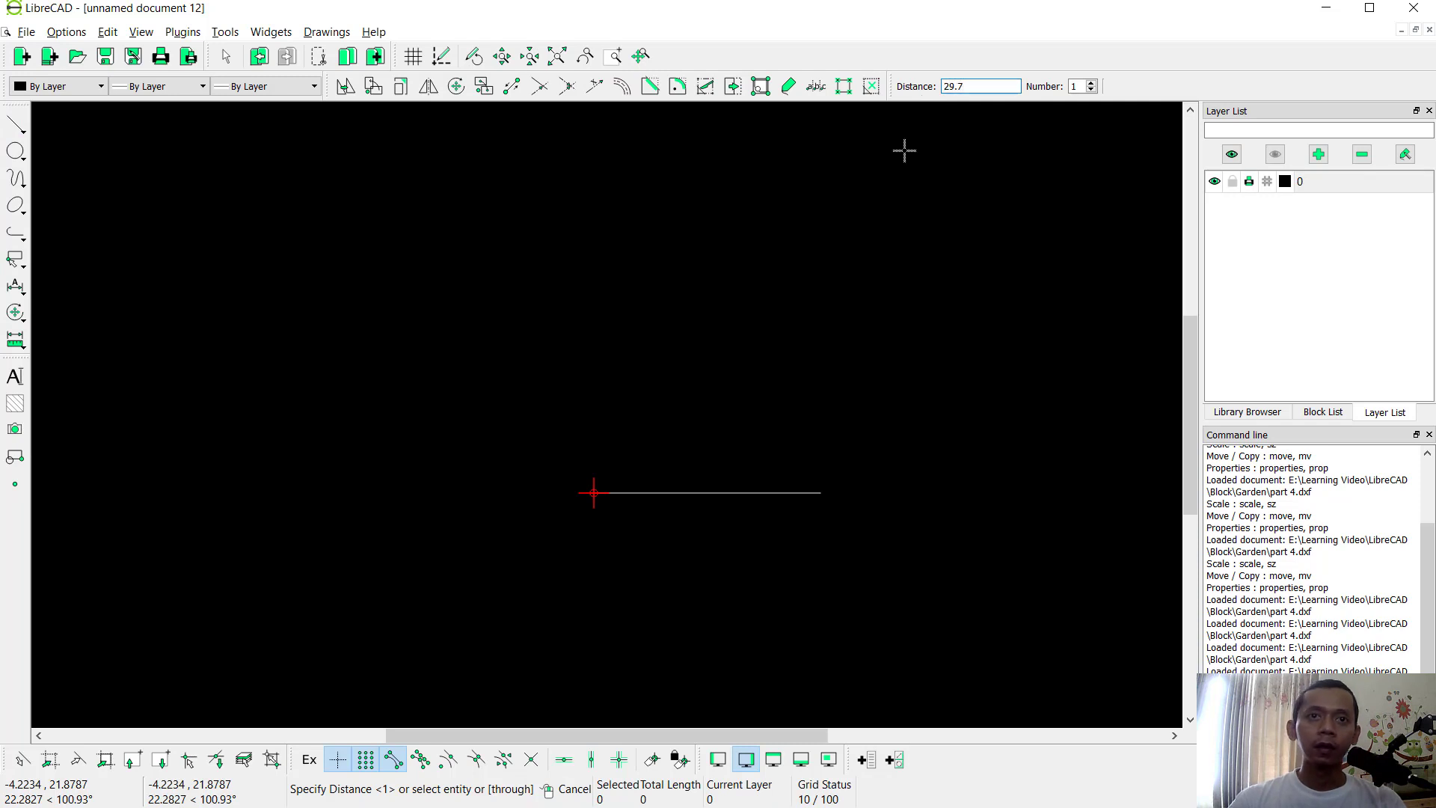
Join the two lines' ends with 2-point vertical sides to close the 21 × 29.7 rectangle
{"action": "left_click", "coordinate": [17, 126]}
{"action": "left_click", "coordinate": [75, 126]}
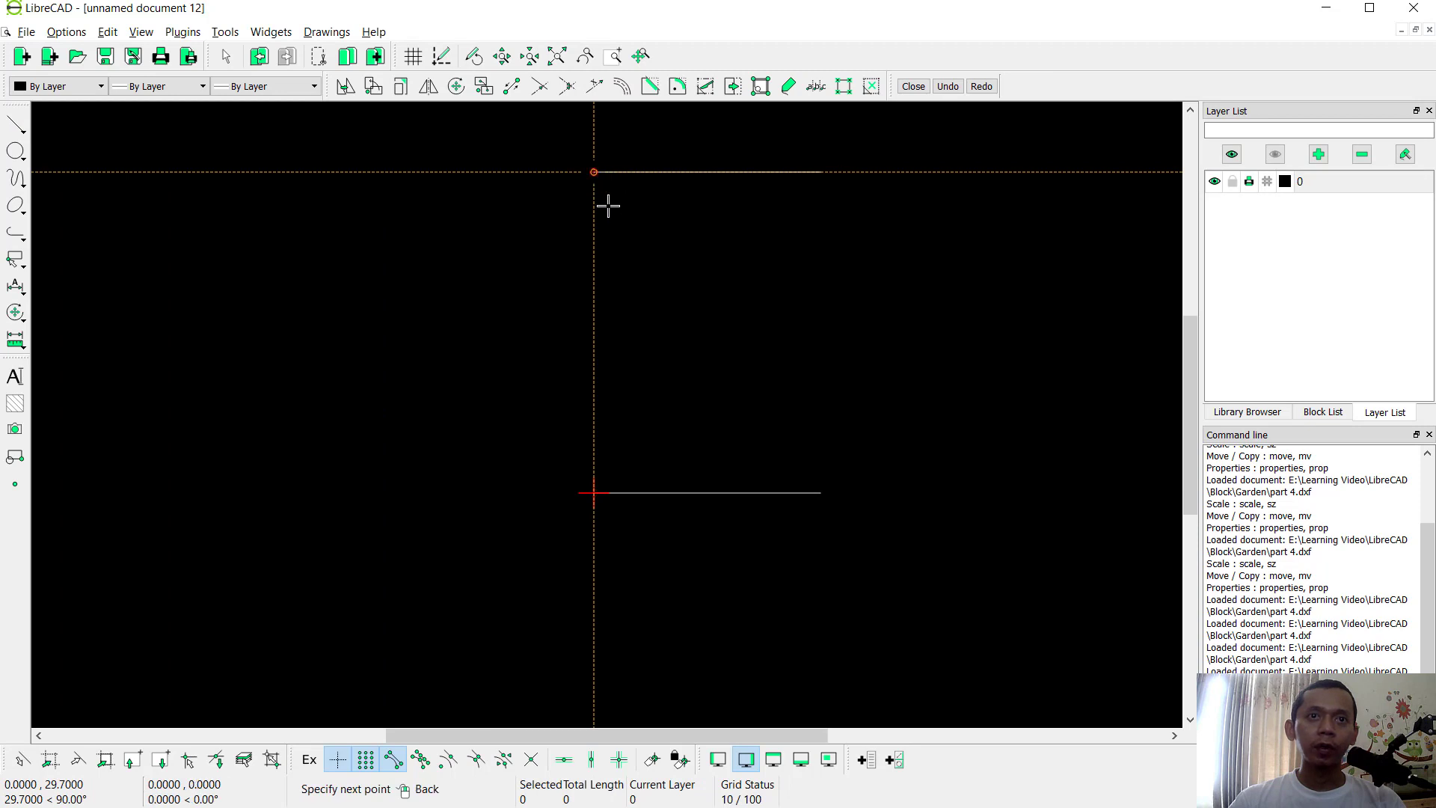
{"action": "left_click", "coordinate": [594, 488]}
{"action": "left_click", "coordinate": [827, 174]}
{"action": "left_click", "coordinate": [820, 492]}
{"action": "right_click", "coordinate": [747, 244]}
{"action": "middle_click_drag", "start_coordinate": [747, 244], "coordinate": [728, 304]}
{"action": "scroll", "coordinate": [683, 321], "scroll_direction": "up", "scroll_amount": 1}
{"action": "right_click", "coordinate": [693, 274]}
{"action": "right_click", "coordinate": [693, 267]}
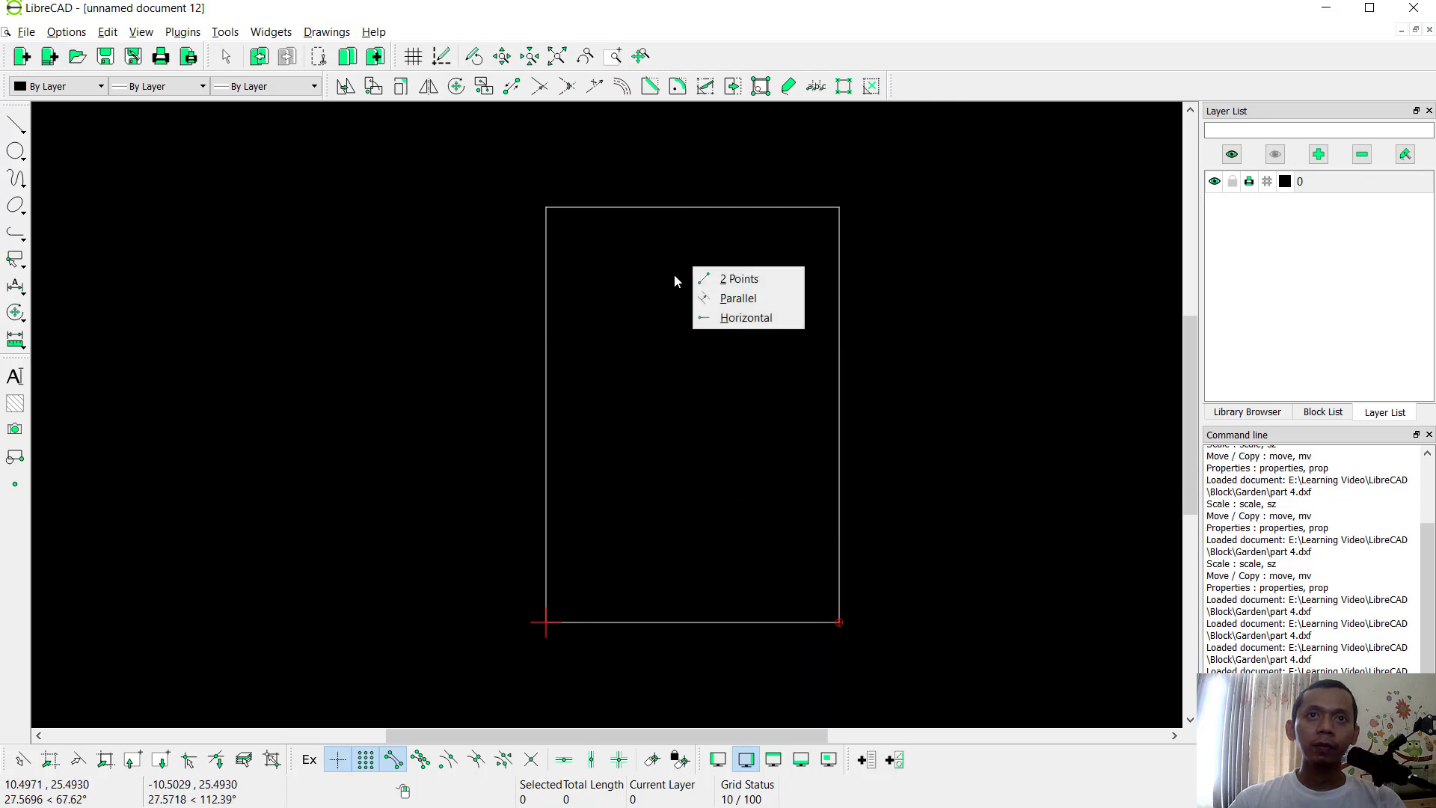
{"action": "left_click", "coordinate": [730, 298]}
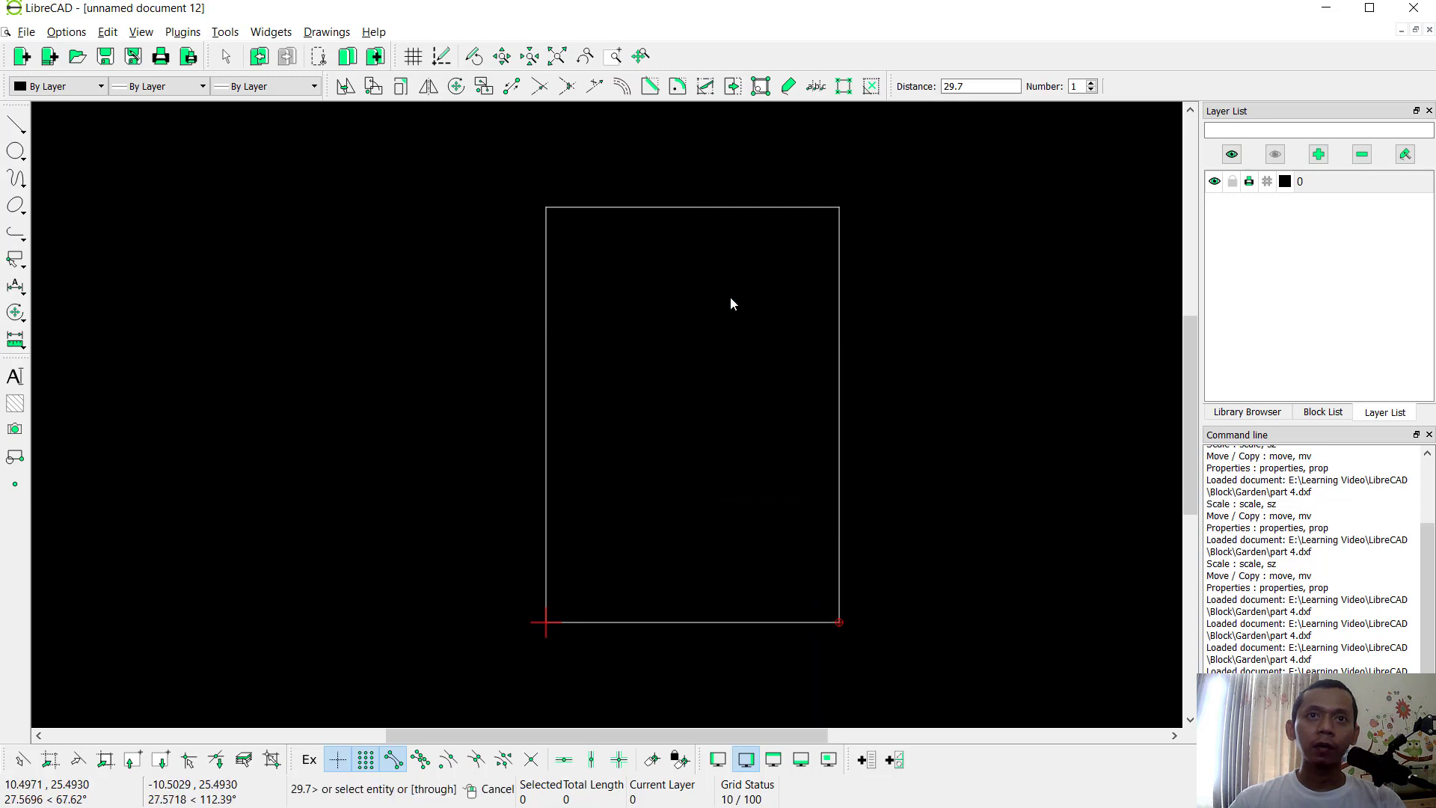
With grid snap off, offset the top, right and bottom edges inward 0.5 and the left edge 1
{"action": "left_click", "coordinate": [366, 761]}
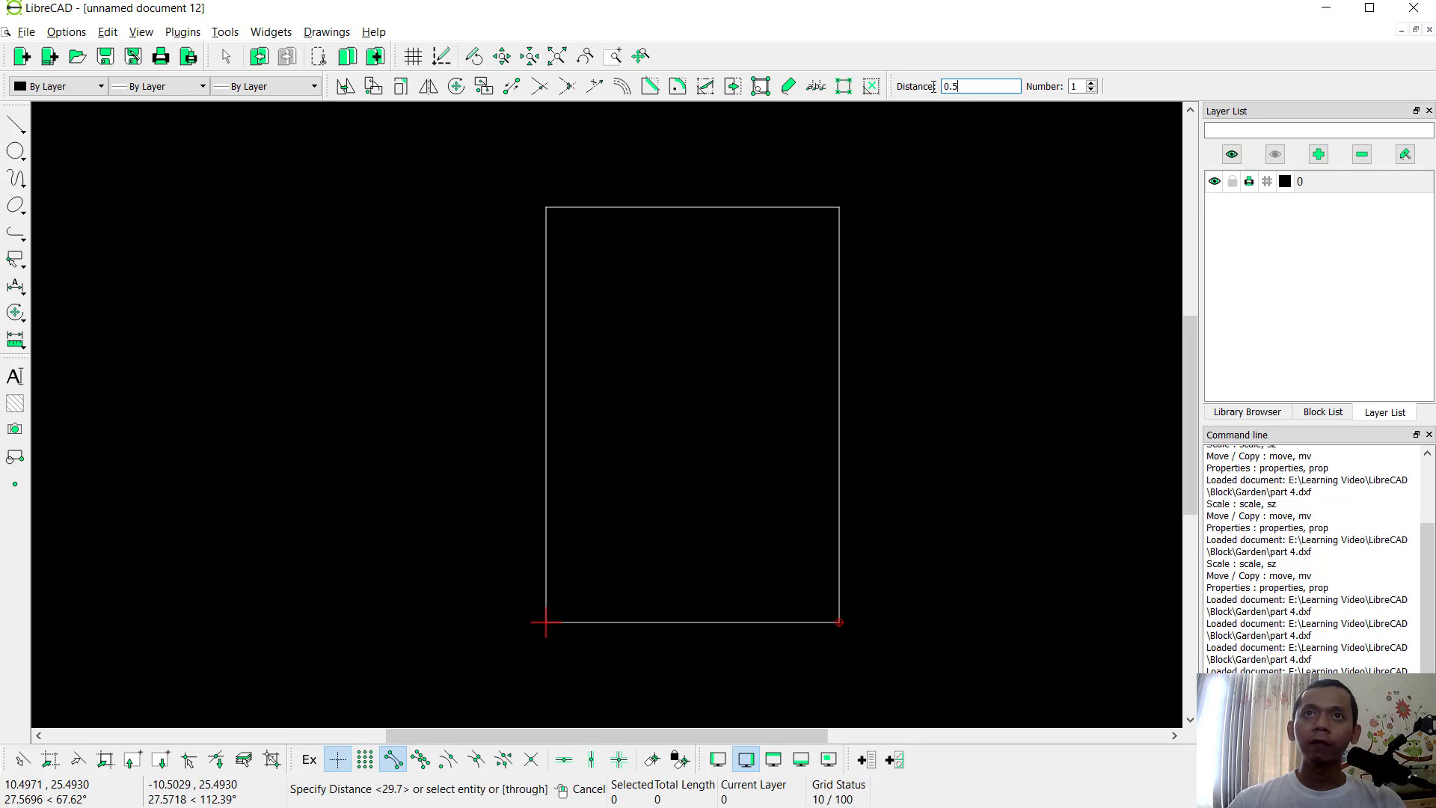
{"action": "key", "text": "Return"}
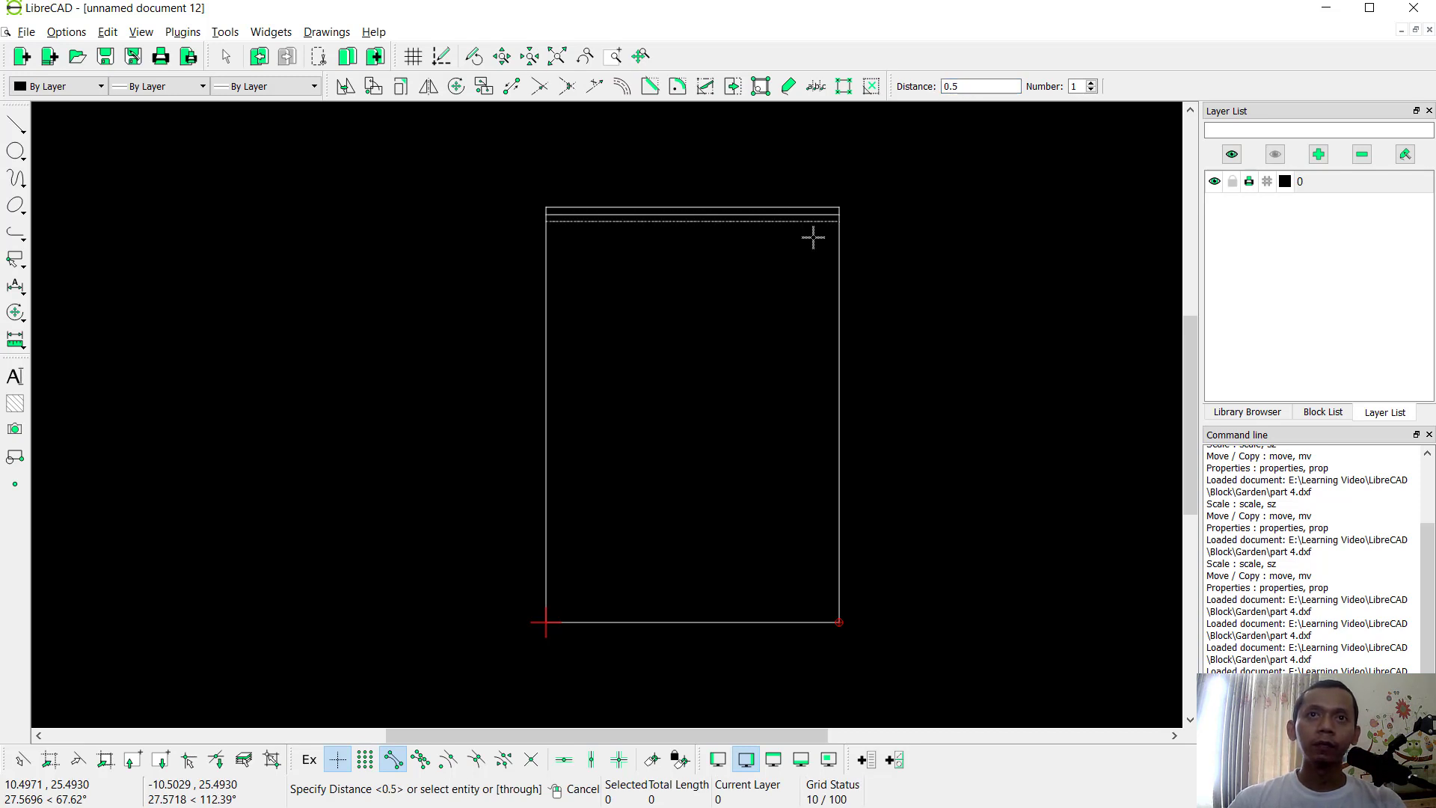
{"action": "left_click", "coordinate": [824, 250]}
{"action": "left_click", "coordinate": [680, 586]}
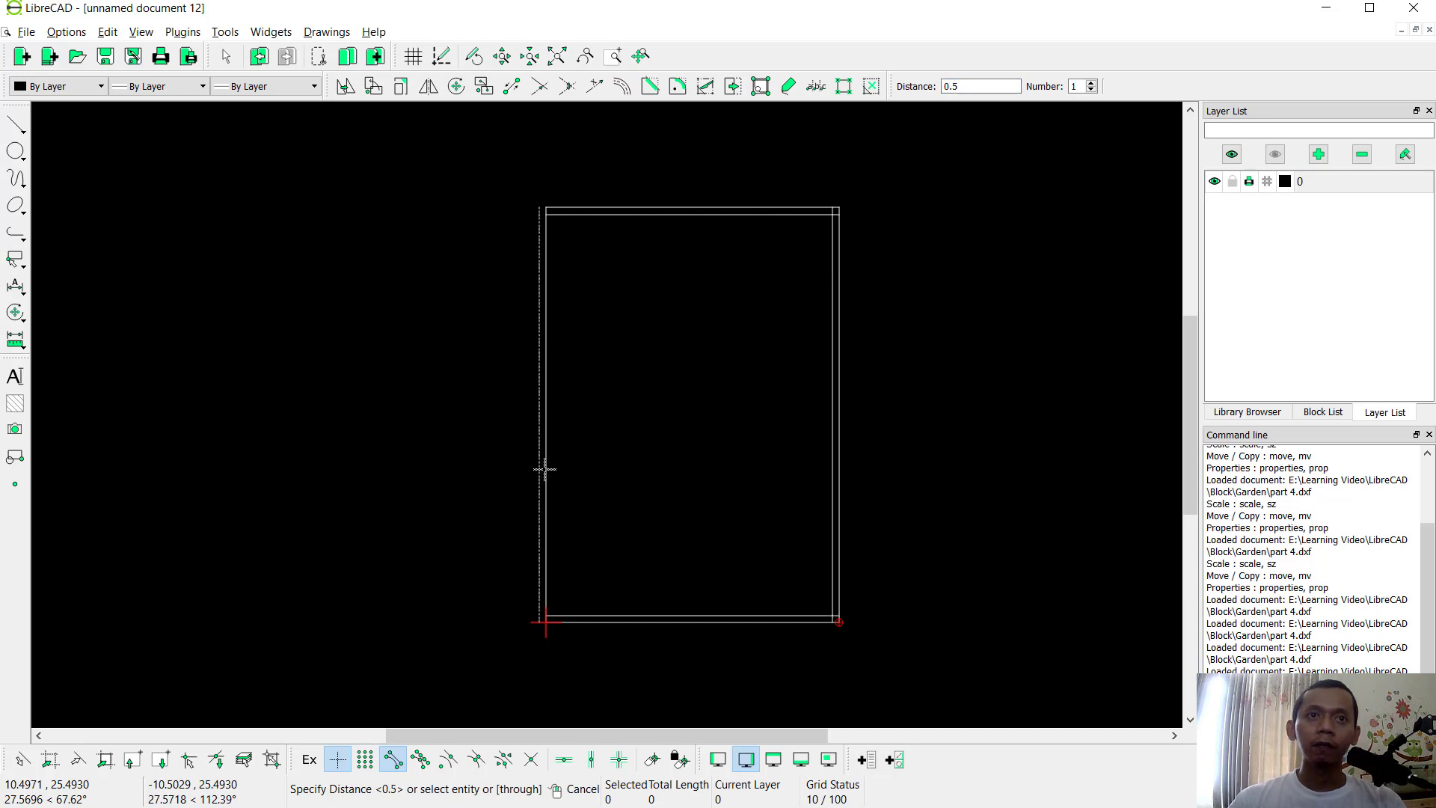
{"action": "left_click_drag", "start_coordinate": [972, 86], "coordinate": [934, 86]}
{"action": "type", "text": "1"}
{"action": "key", "text": "Return"}
{"action": "left_click", "coordinate": [563, 339]}
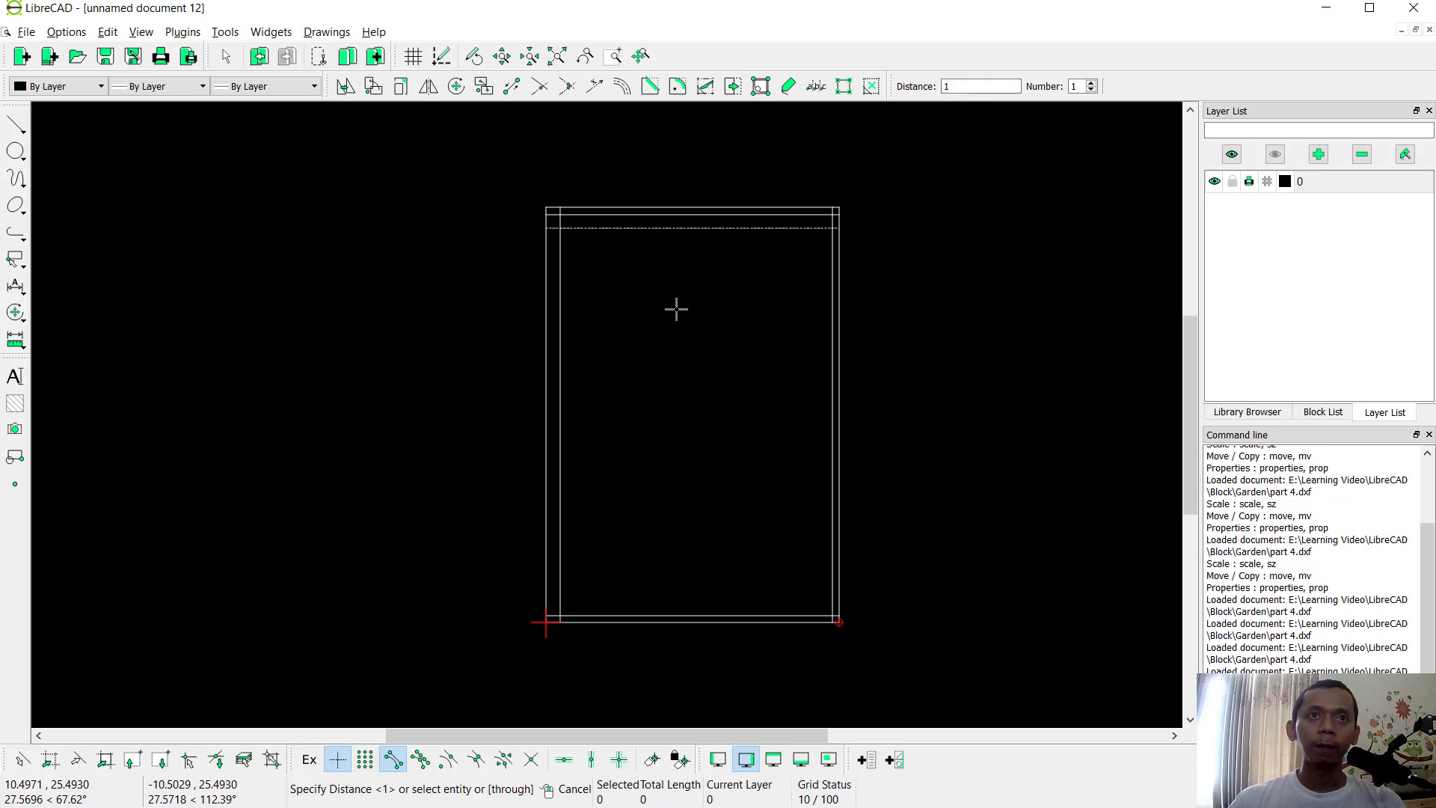
{"action": "right_click", "coordinate": [673, 307]}
Trim the offset lines at each corner into a clean closed border
{"action": "left_click", "coordinate": [9, 317]}
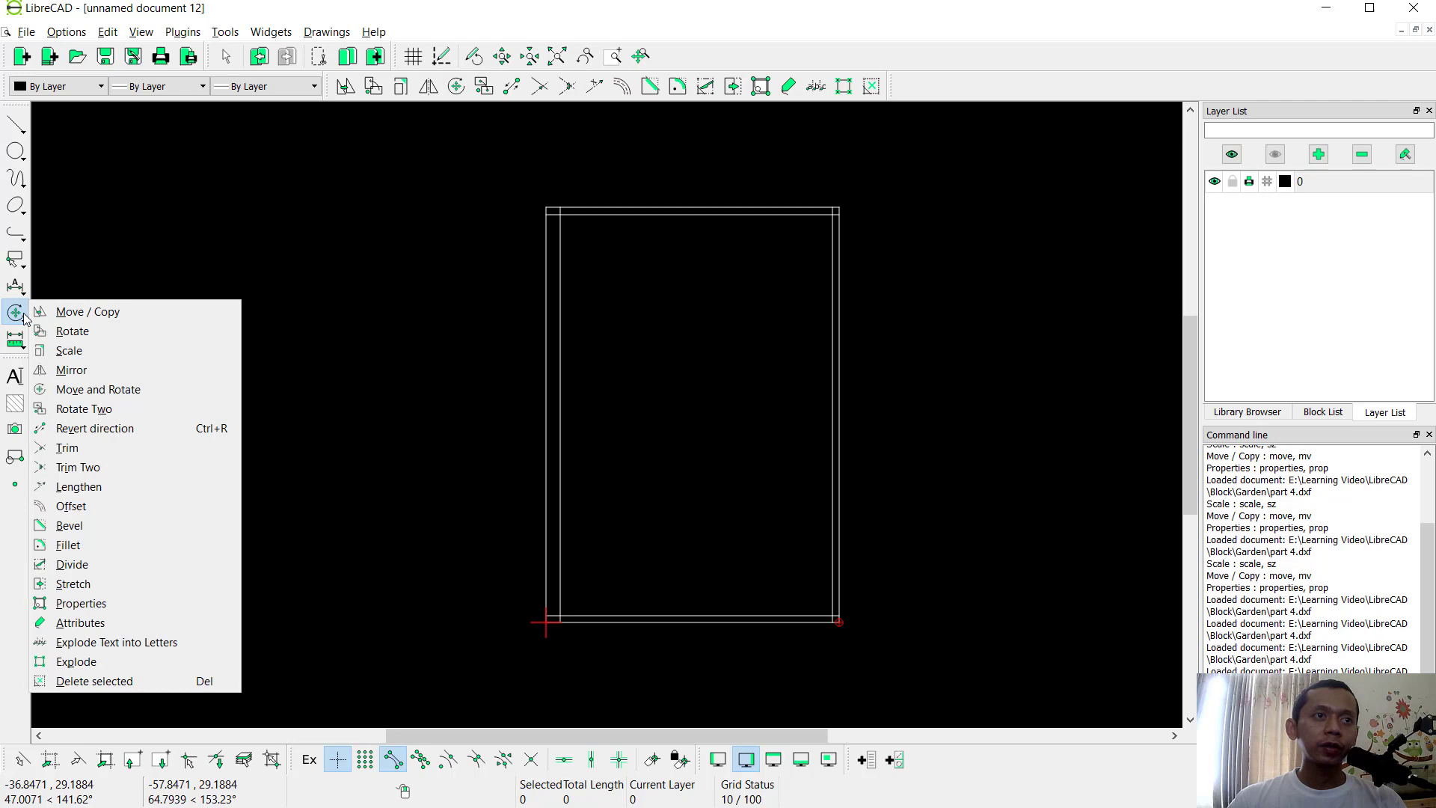
{"action": "left_click", "coordinate": [78, 467]}
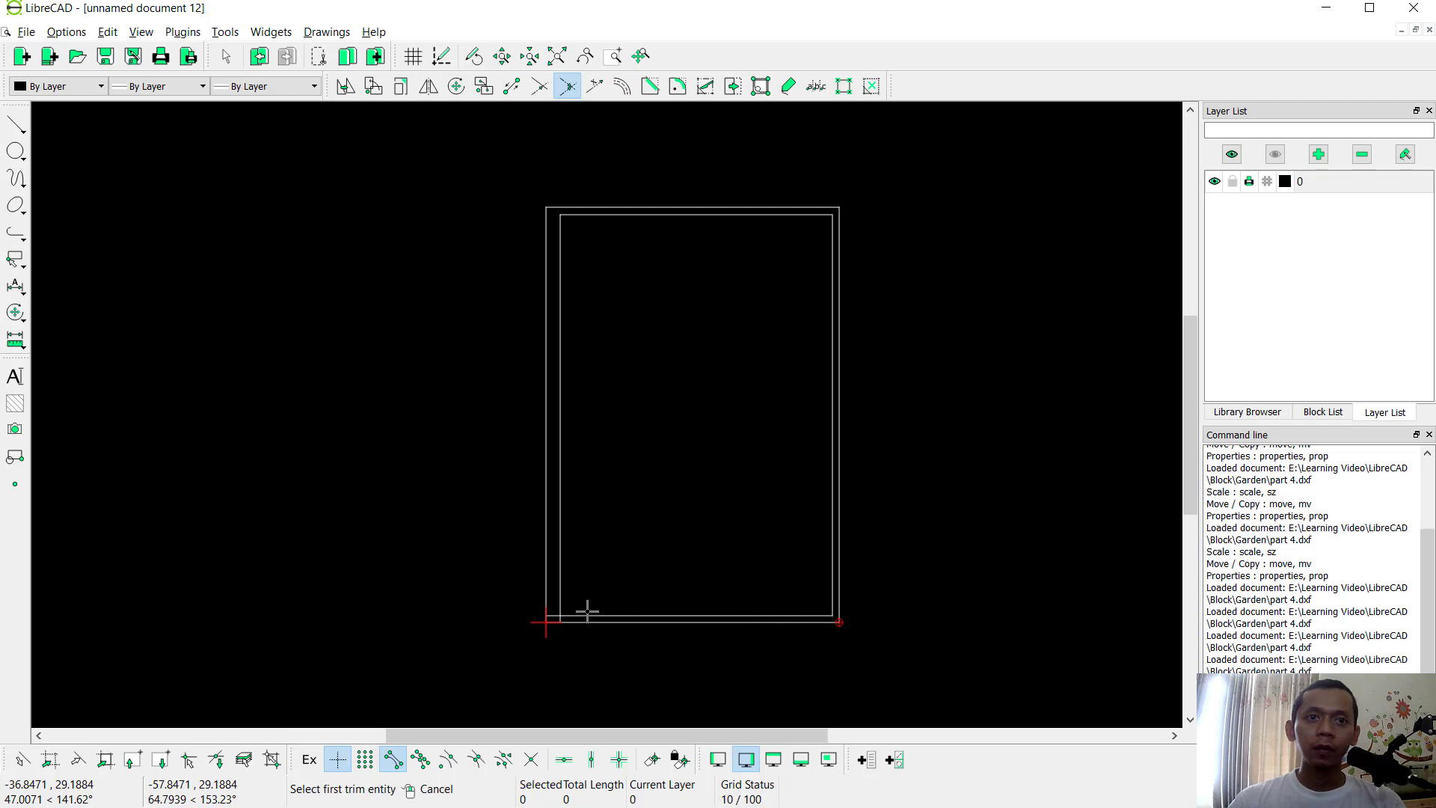
{"action": "right_click", "coordinate": [721, 551]}
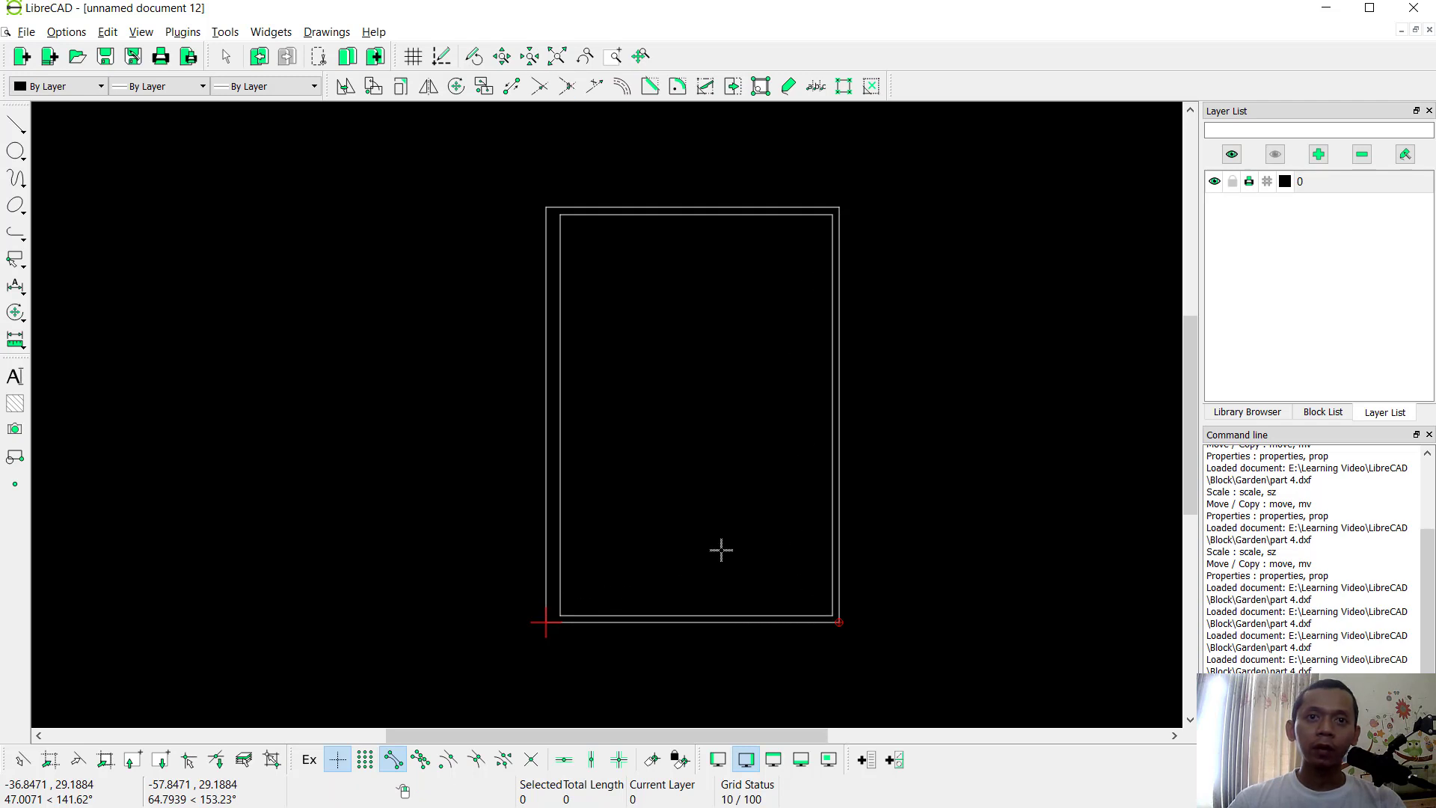
{"action": "scroll", "coordinate": [686, 618], "scroll_direction": "up", "scroll_amount": 2}
{"action": "scroll", "coordinate": [685, 614], "scroll_direction": "up", "scroll_amount": 2}
Offset the inner bottom edge upward by 2.7 to form the title block's top
{"action": "right_click", "coordinate": [686, 338]}
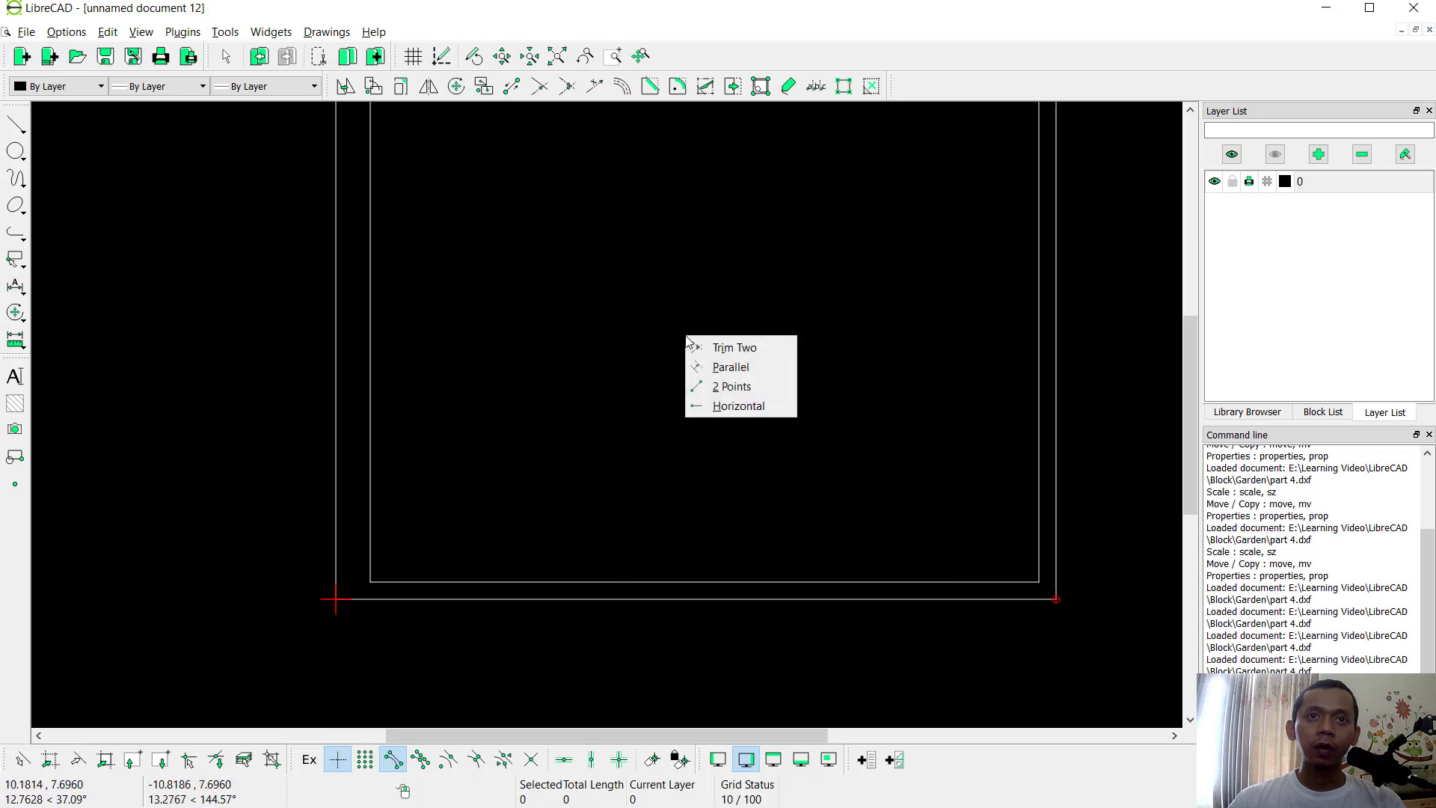
{"action": "left_click", "coordinate": [731, 367]}
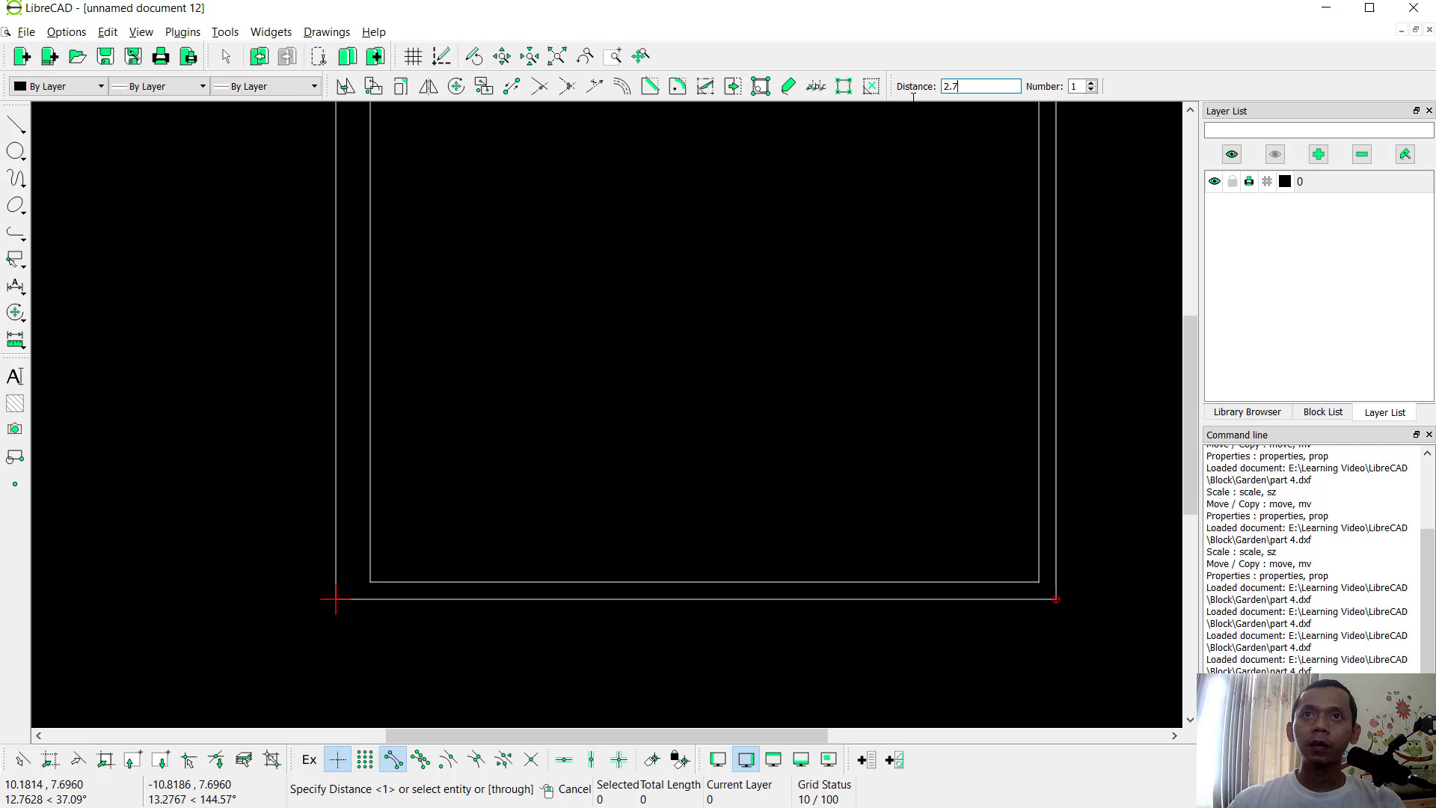
{"action": "left_click", "coordinate": [822, 565]}
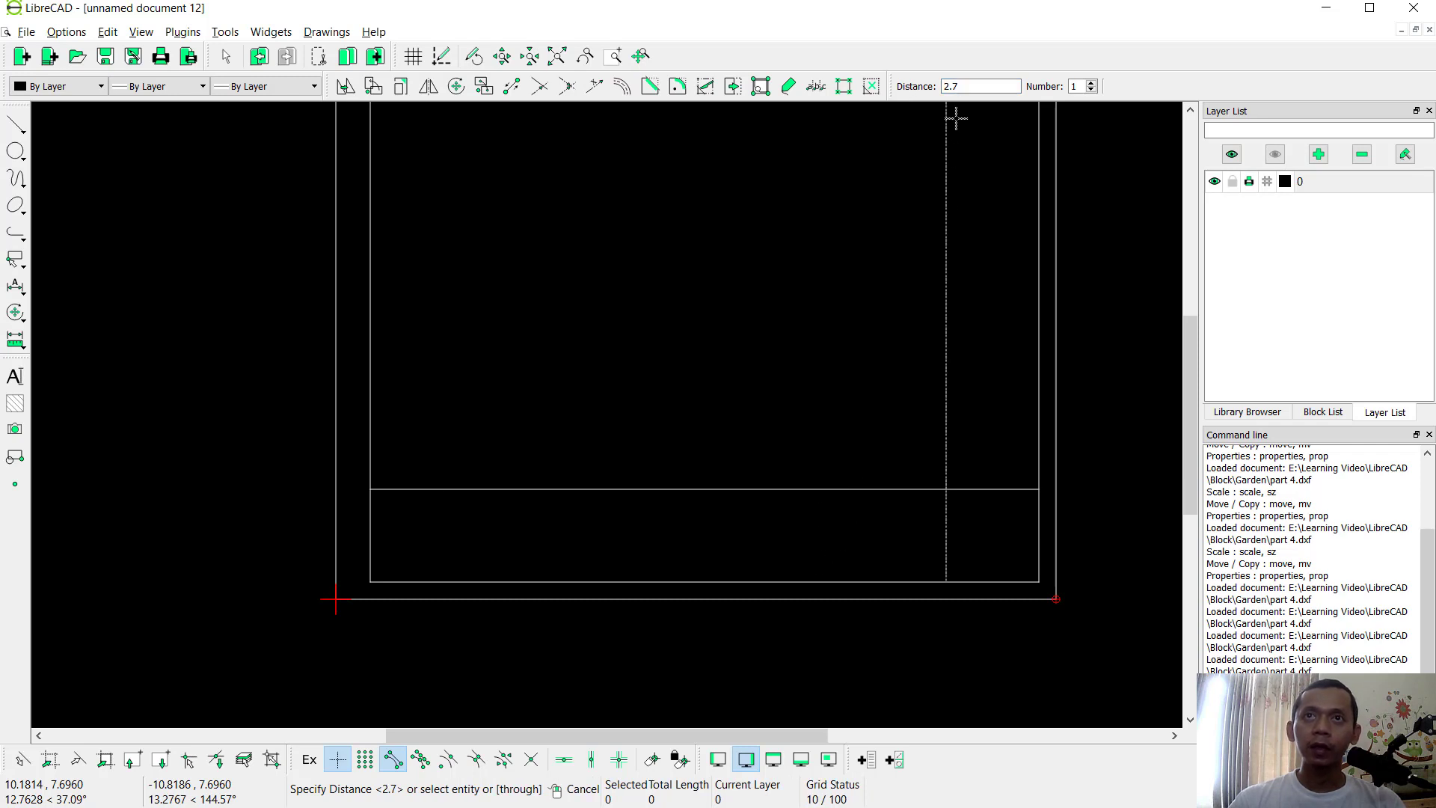
{"action": "type", "text": "12"}
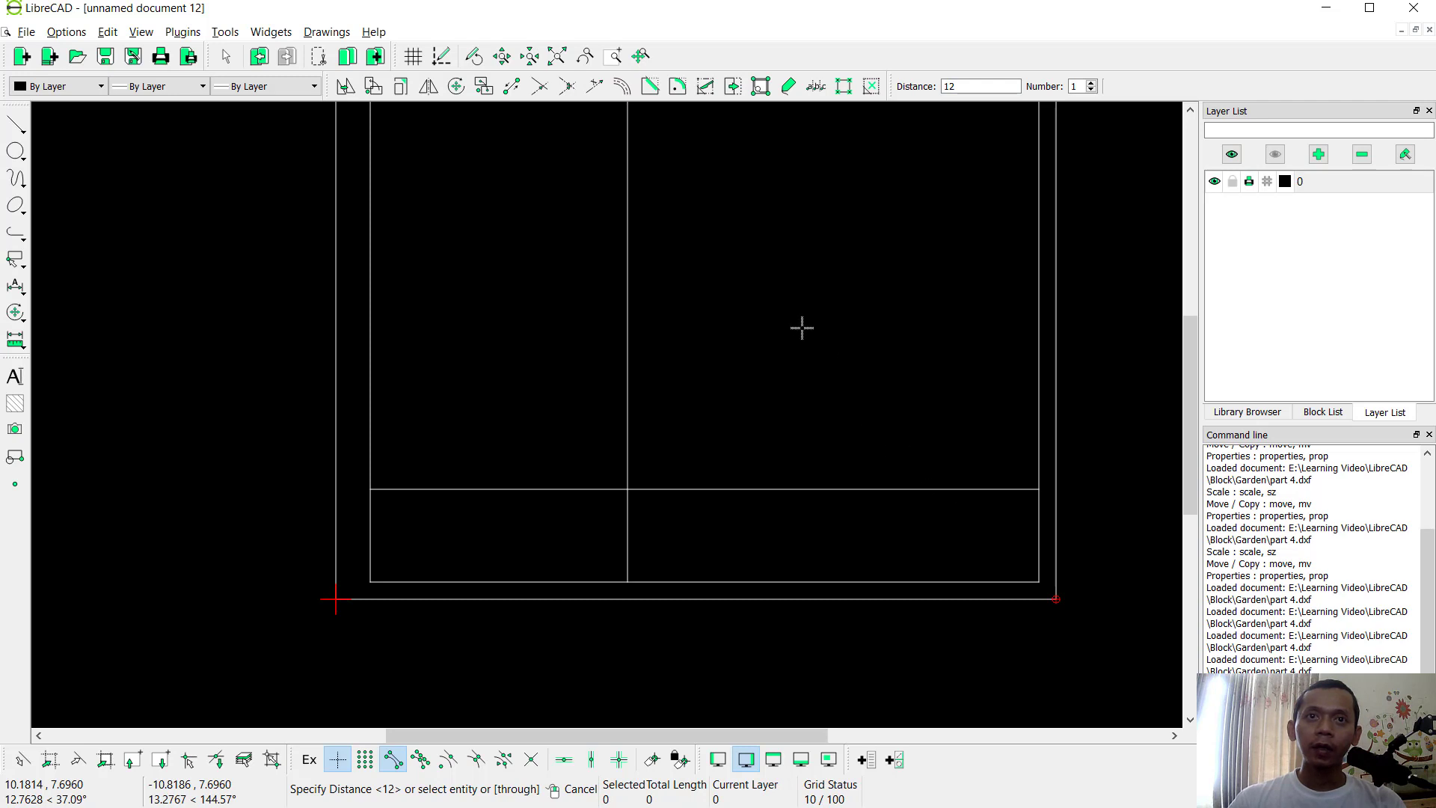
{"action": "right_click", "coordinate": [776, 327]}
Trim the title block's outline lines against each other
{"action": "right_click", "coordinate": [776, 327]}
{"action": "left_click", "coordinate": [830, 355]}
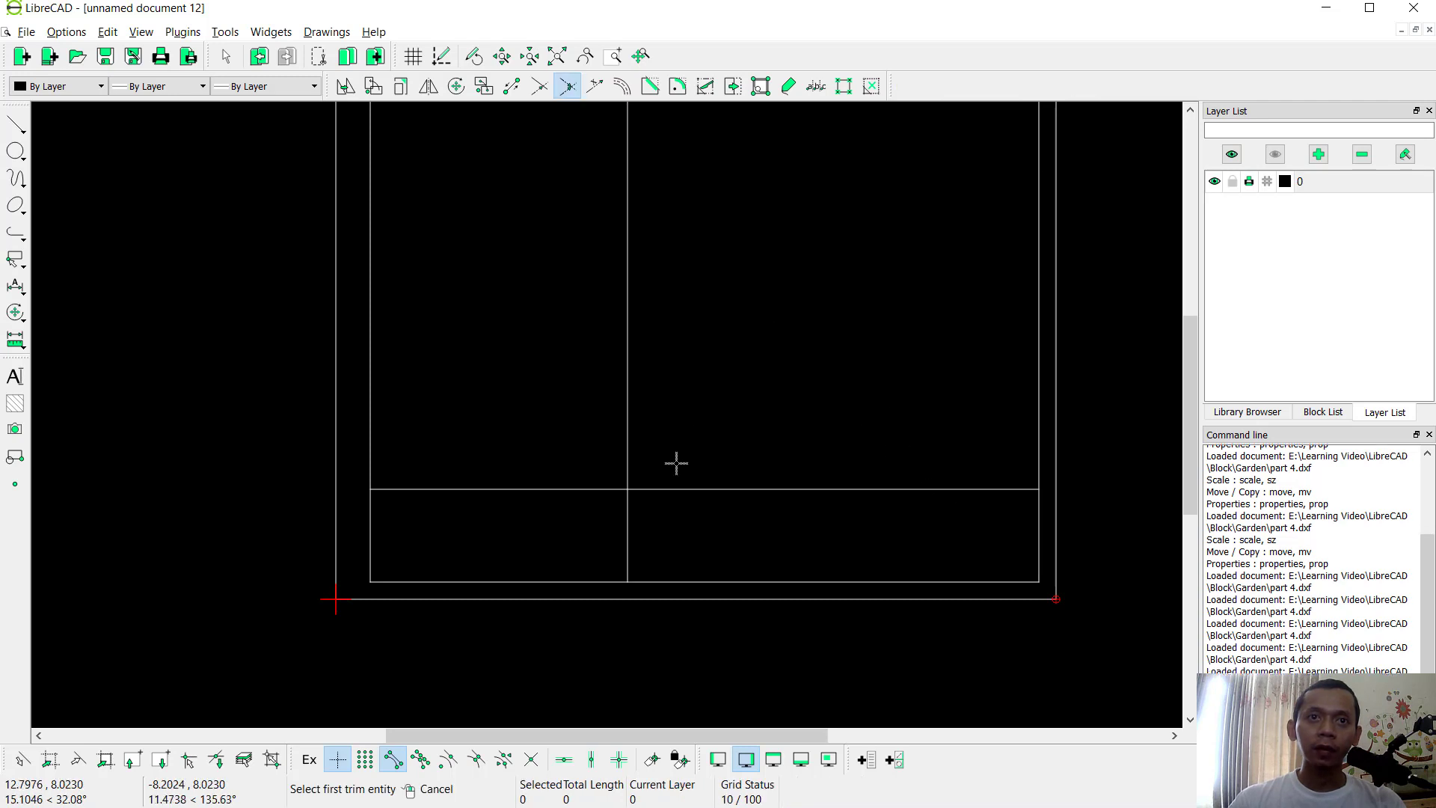
{"action": "scroll", "coordinate": [673, 513], "scroll_direction": "up", "scroll_amount": 2}
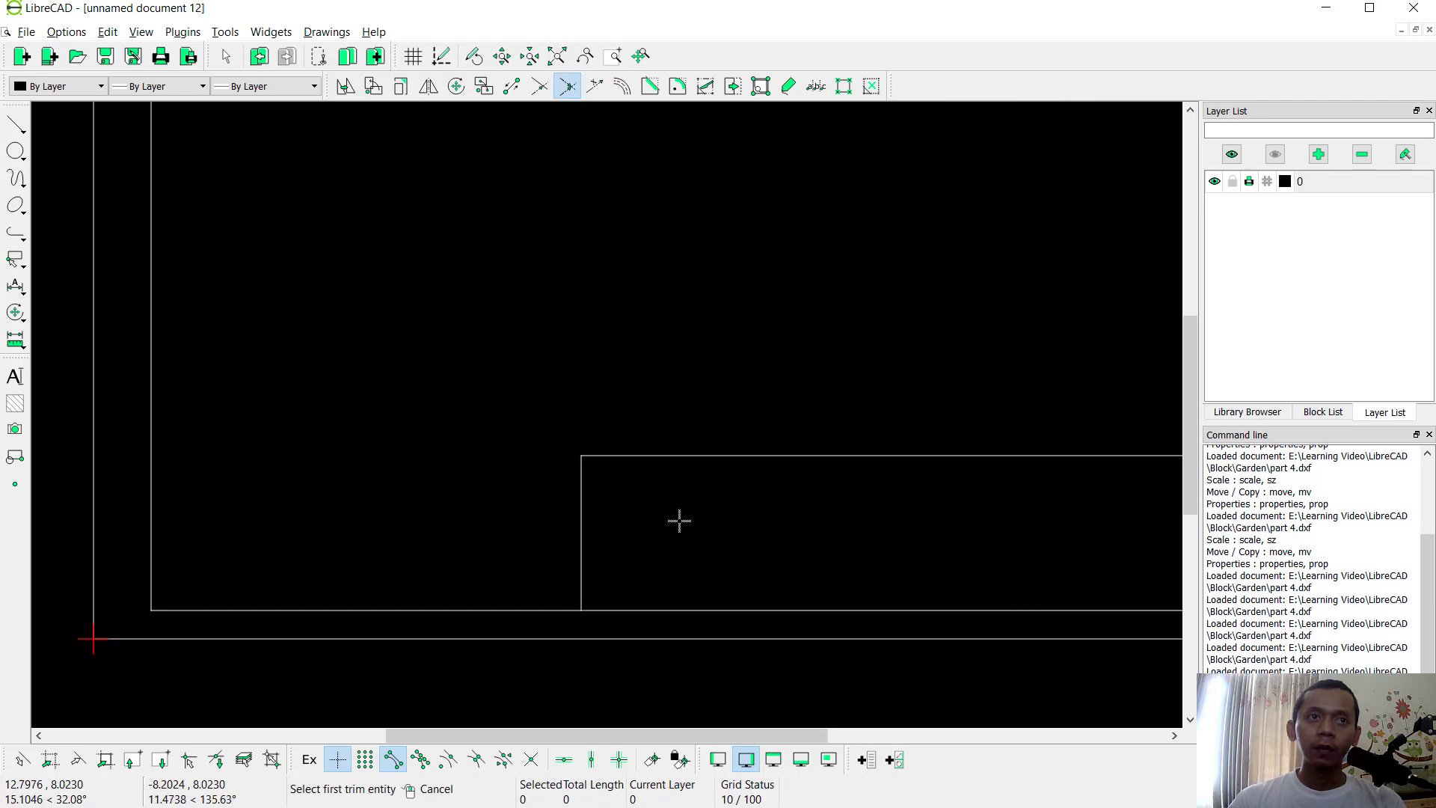
{"action": "scroll", "coordinate": [732, 516], "scroll_direction": "up", "scroll_amount": 1}
{"action": "middle_click_drag", "start_coordinate": [732, 516], "coordinate": [513, 516]}
{"action": "right_click", "coordinate": [639, 301]}
Add vertical dividers inside the title block at offsets 6 and 3
{"action": "right_click", "coordinate": [617, 332]}
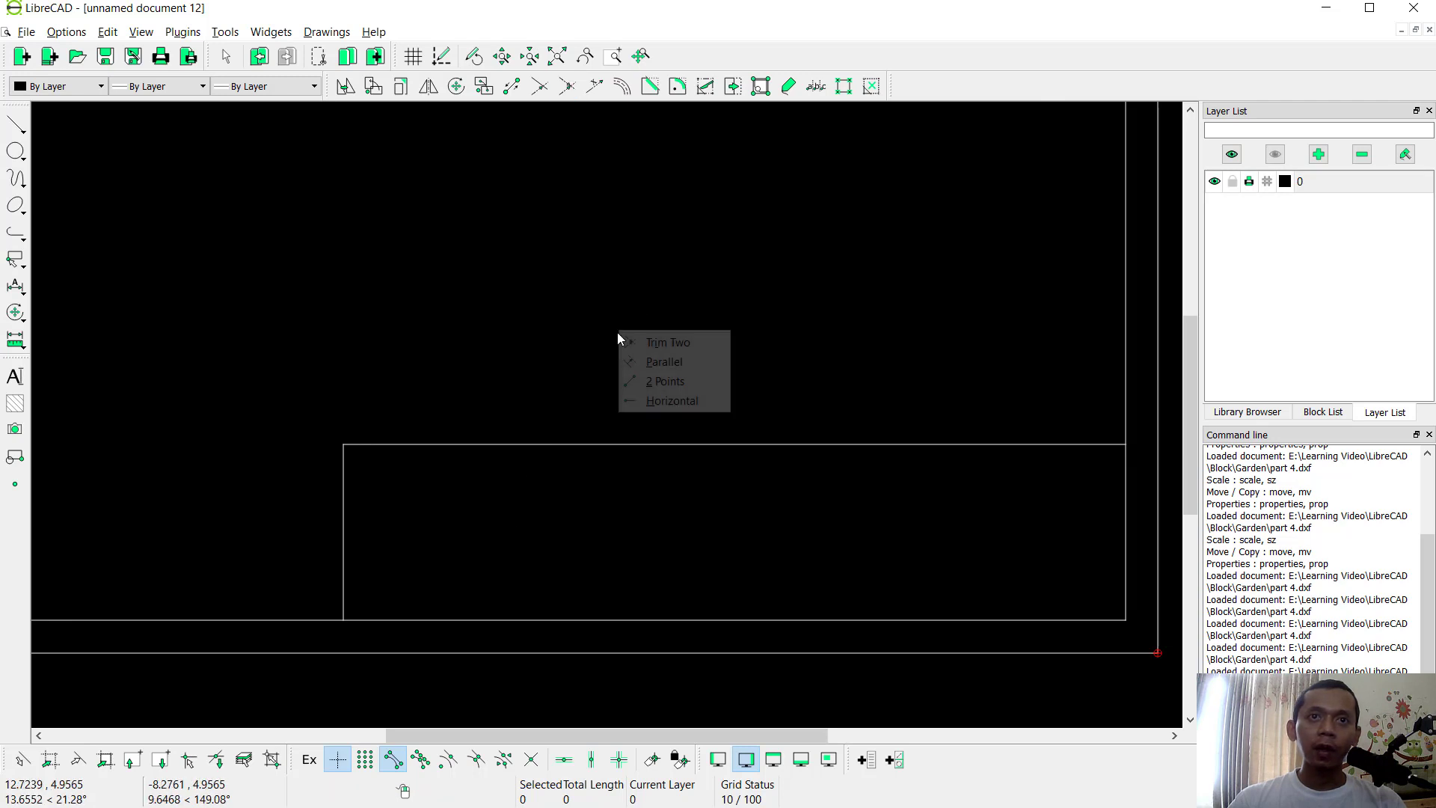
{"action": "left_click", "coordinate": [664, 362]}
{"action": "double_click", "coordinate": [930, 88]}
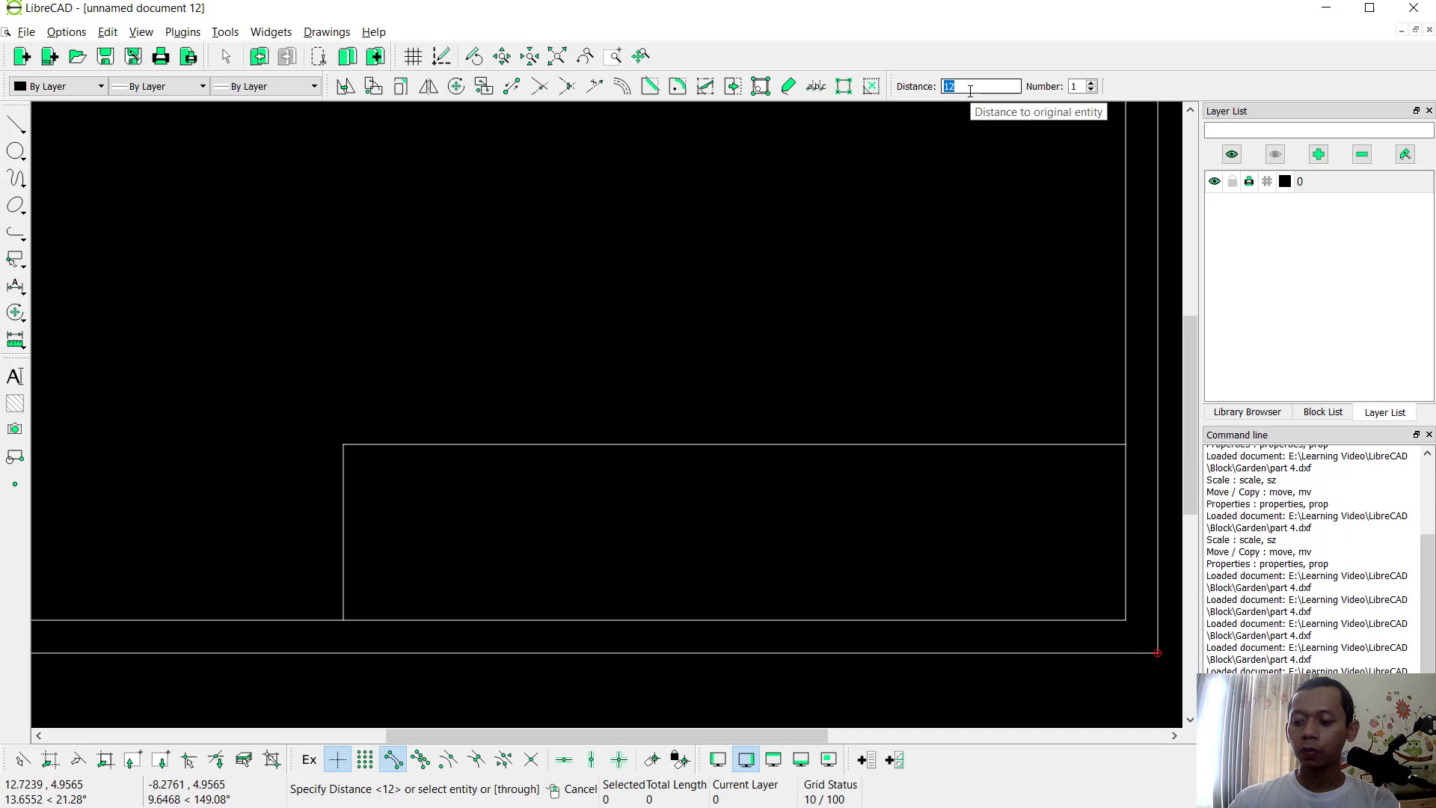
{"action": "type", "text": "6"}
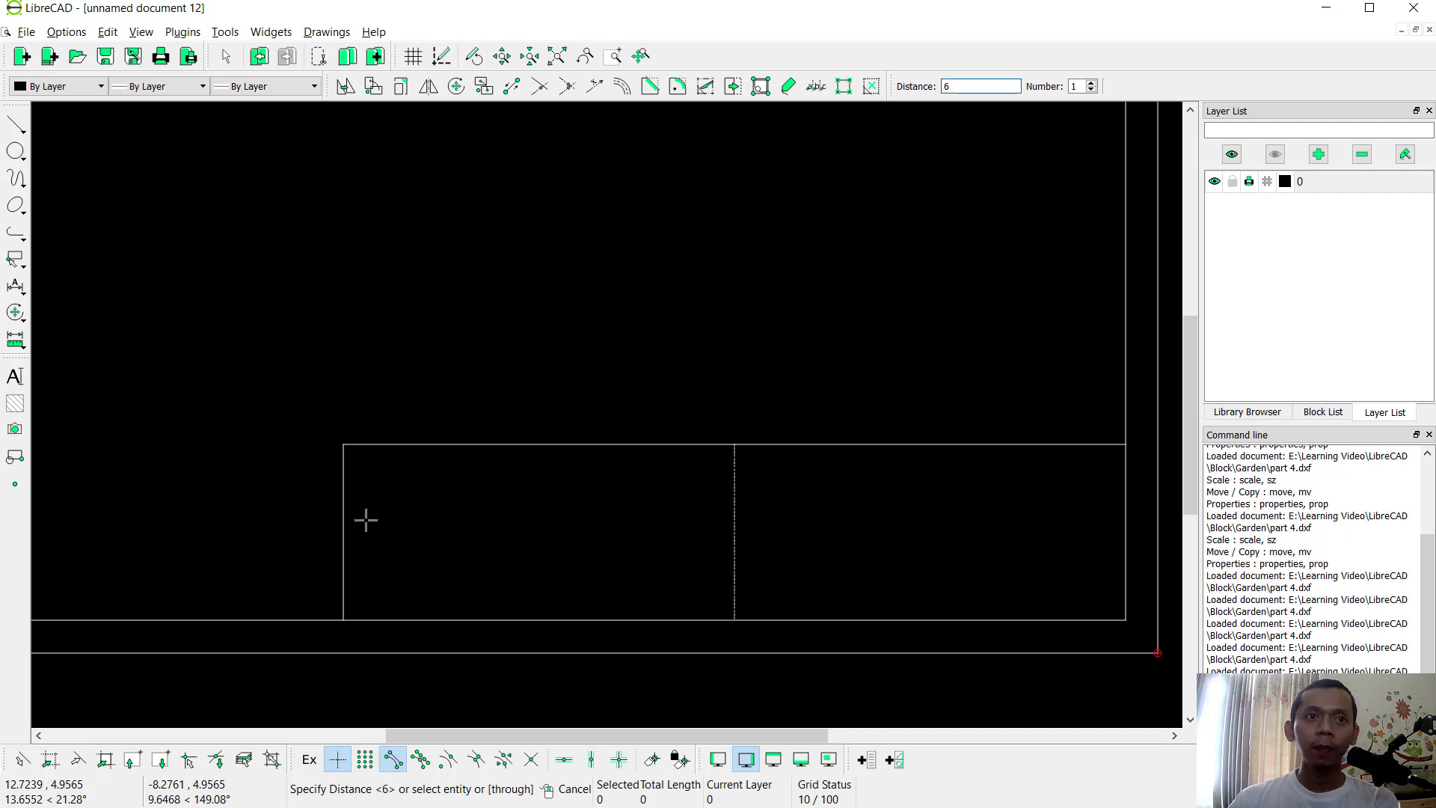
{"action": "left_click", "coordinate": [419, 504]}
{"action": "left_click", "coordinate": [954, 87]}
{"action": "type", "text": "3"}
{"action": "left_click", "coordinate": [758, 514]}
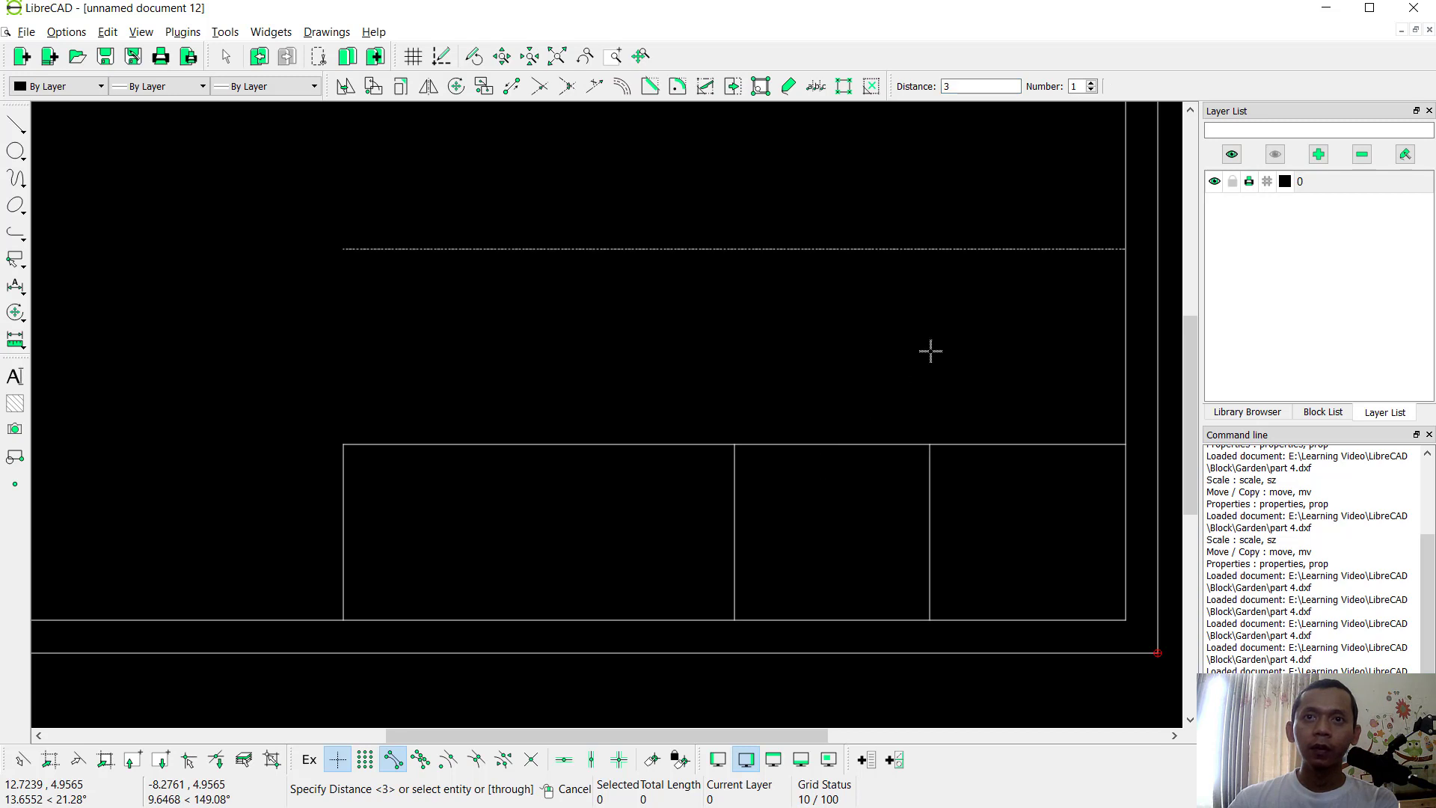
Add three more dividers at offset 2 and a horizontal divider 1 below the top
{"action": "double_click", "coordinate": [965, 87]}
{"action": "type", "text": "2"}
{"action": "left_click", "coordinate": [814, 490]}
{"action": "left_click", "coordinate": [887, 527]}
{"action": "left_click", "coordinate": [436, 507]}
{"action": "double_click", "coordinate": [964, 87]}
{"action": "type", "text": "1"}
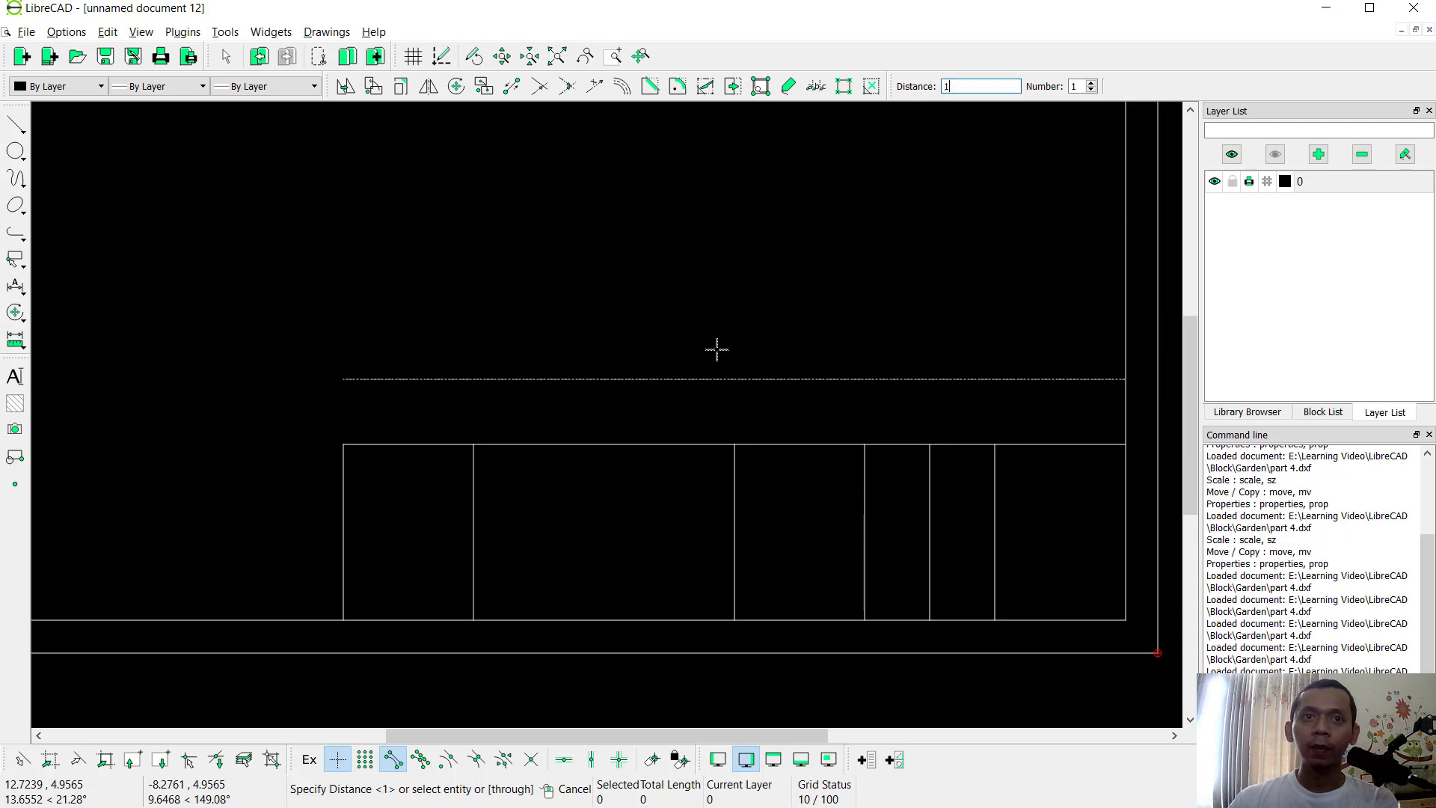
{"action": "left_click", "coordinate": [670, 460]}
{"action": "right_click", "coordinate": [487, 343]}
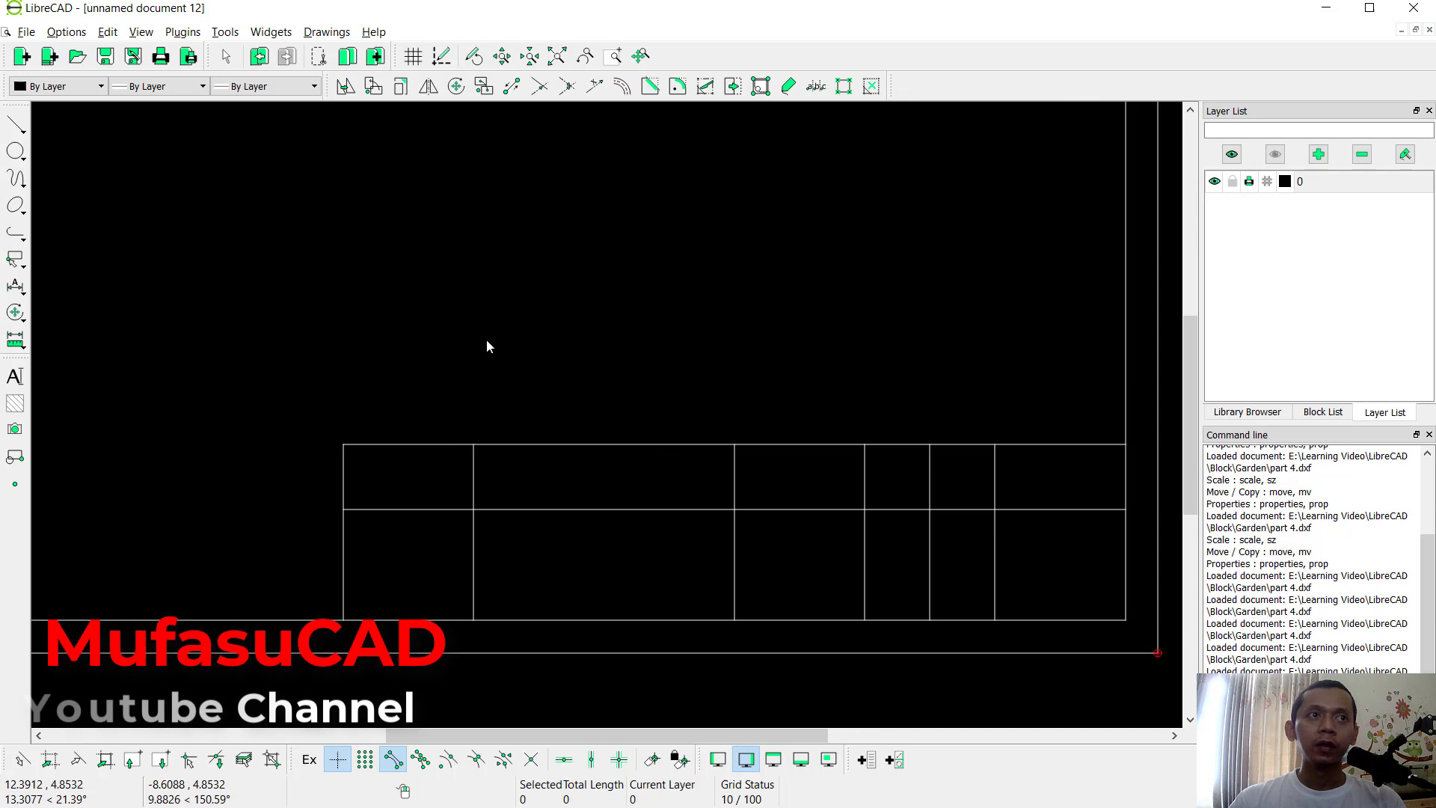
Trim two dividers back to the horizontal divider so the rows differ
{"action": "left_click", "coordinate": [17, 314]}
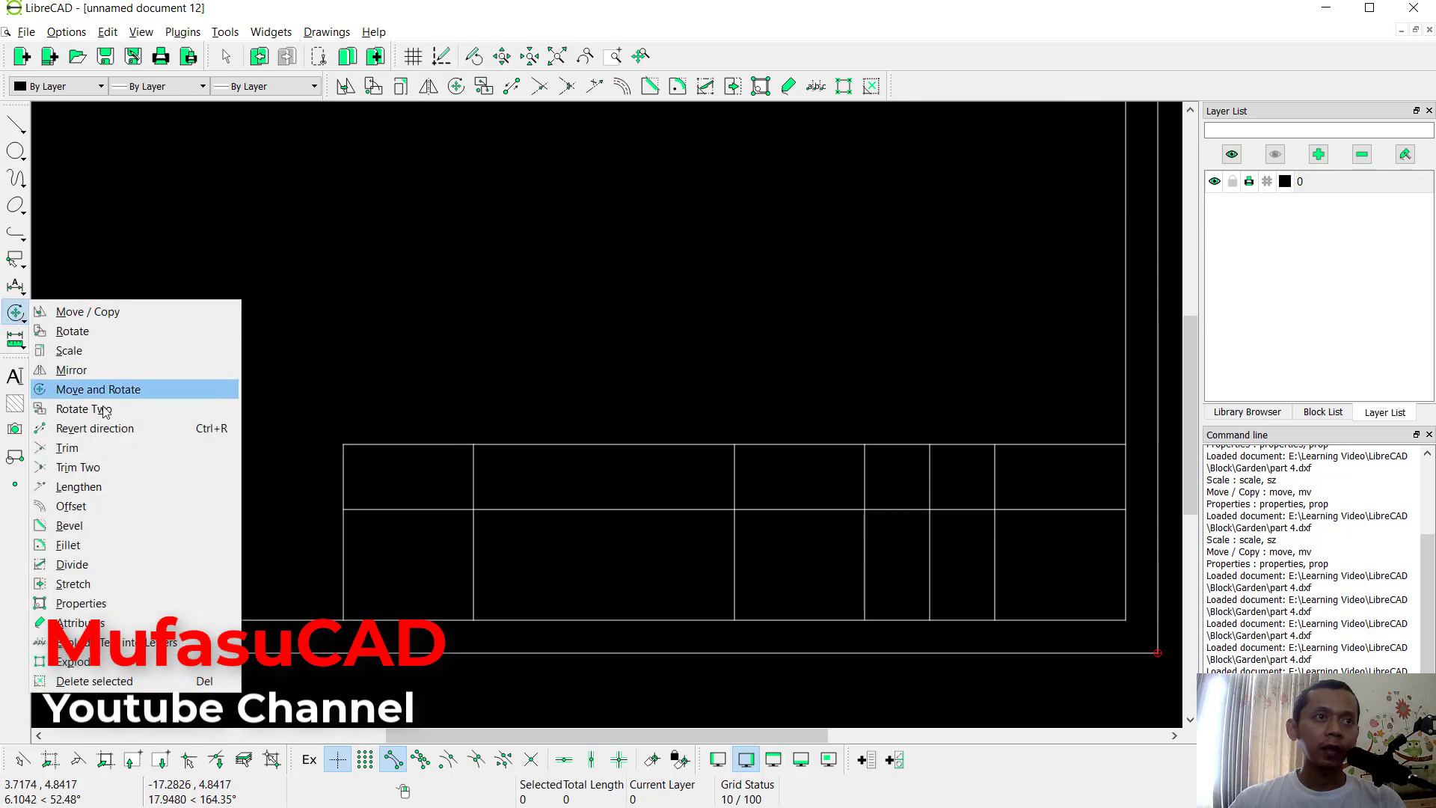
{"action": "left_click", "coordinate": [106, 448]}
{"action": "left_click", "coordinate": [542, 510]}
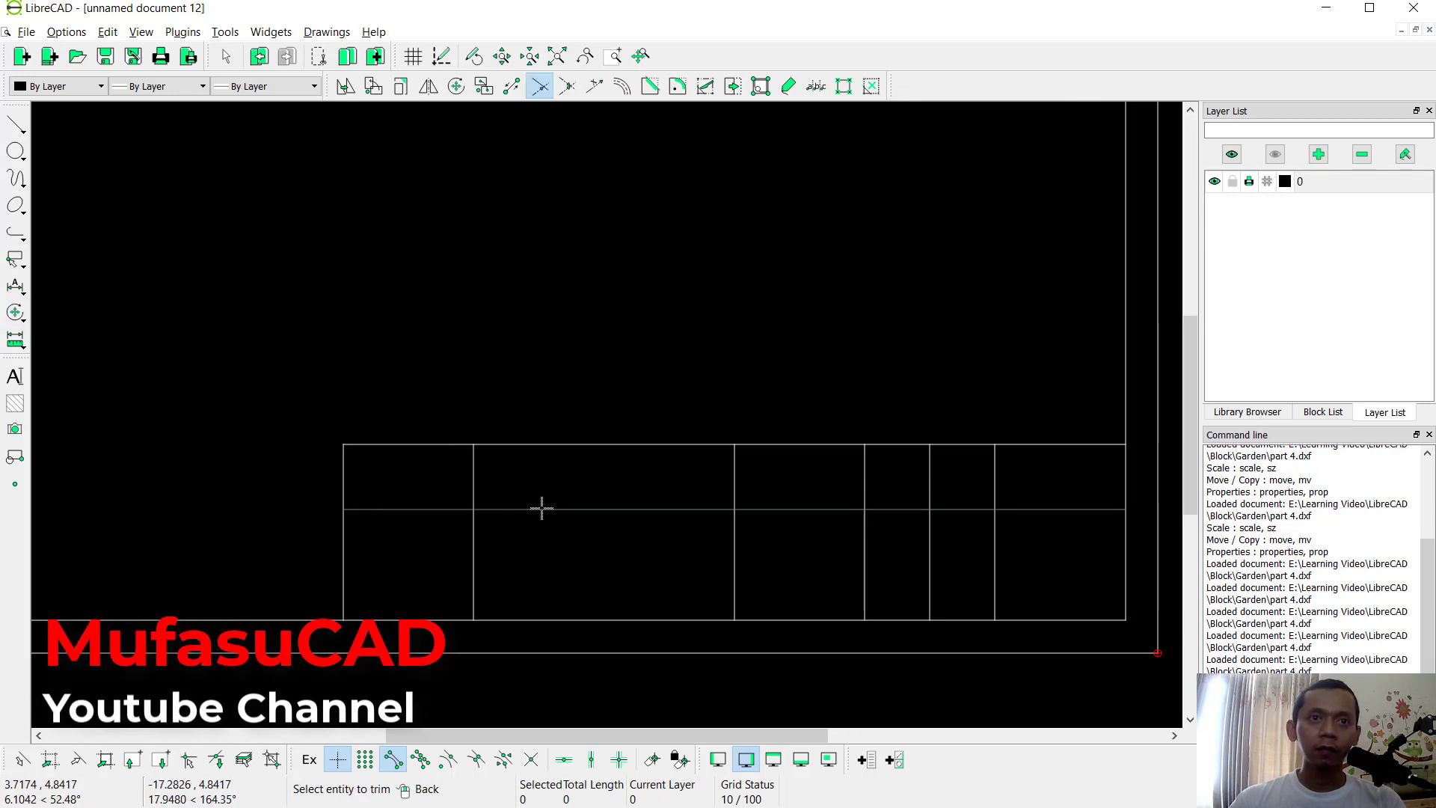
{"action": "left_click", "coordinate": [473, 471]}
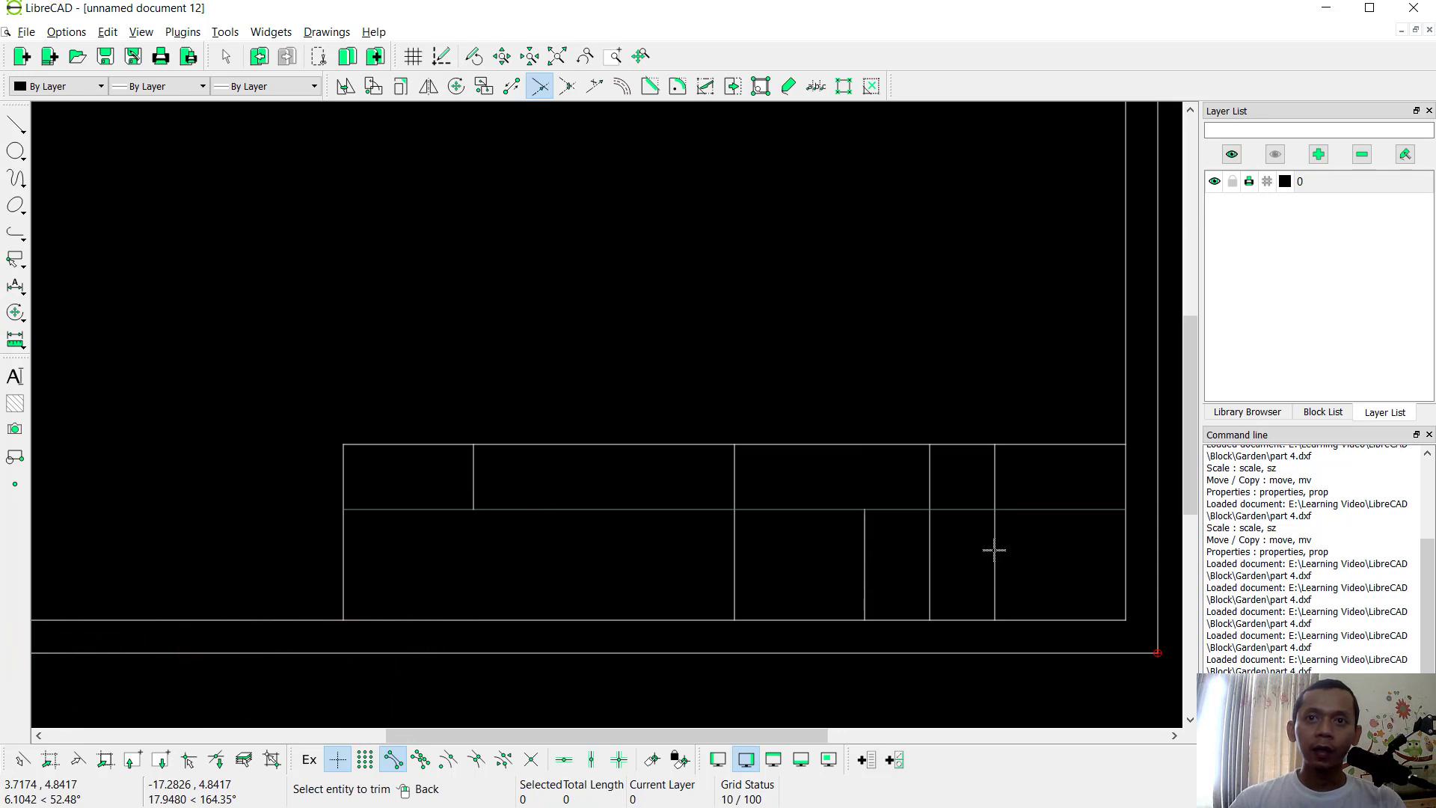
{"action": "left_click", "coordinate": [932, 473]}
{"action": "right_click", "coordinate": [807, 388]}
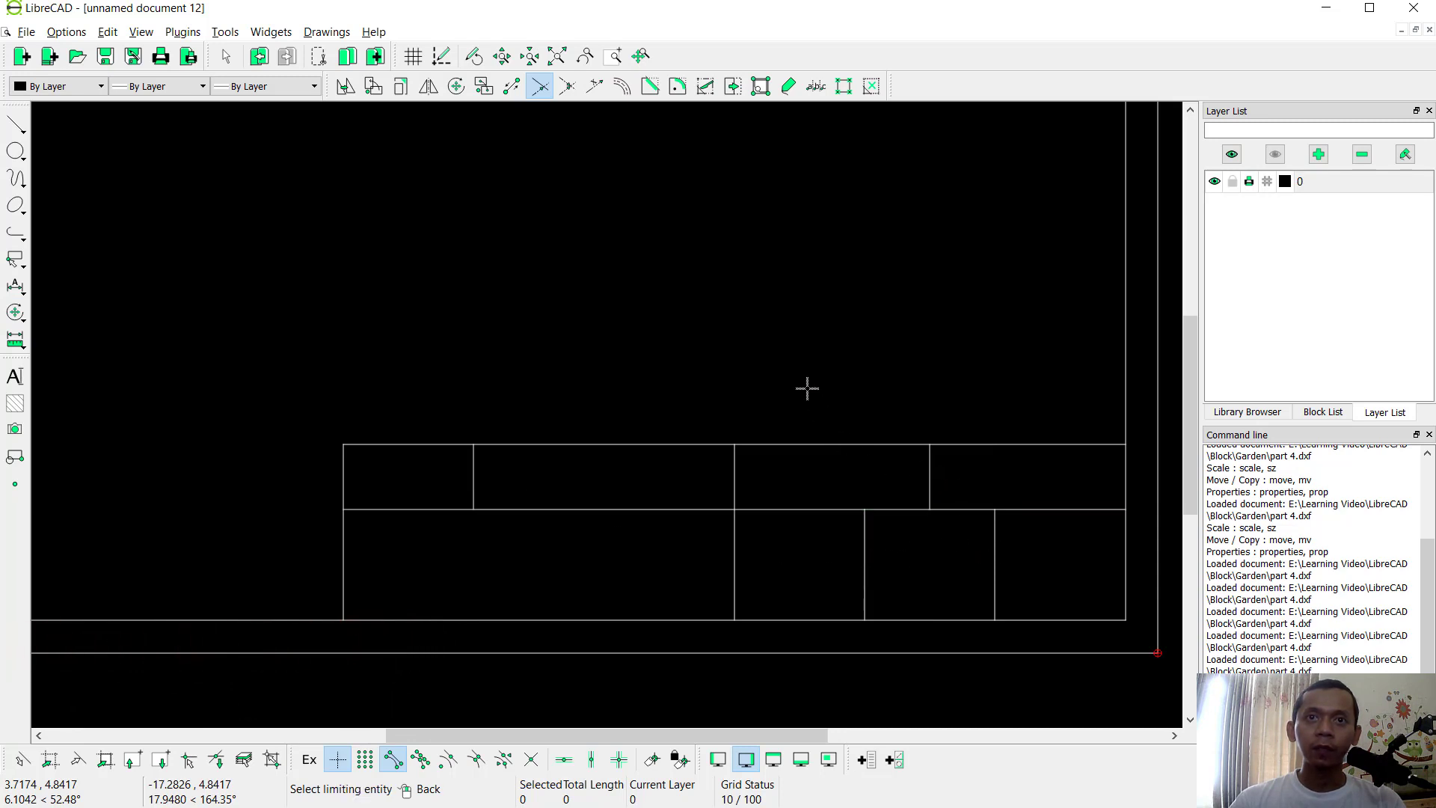
{"action": "right_click", "coordinate": [783, 392]}
Bring the title block into view and start the multi-line text tool
{"action": "middle_click_drag", "start_coordinate": [605, 523], "coordinate": [590, 505]}
{"action": "scroll", "coordinate": [590, 504], "scroll_direction": "up", "scroll_amount": 1}
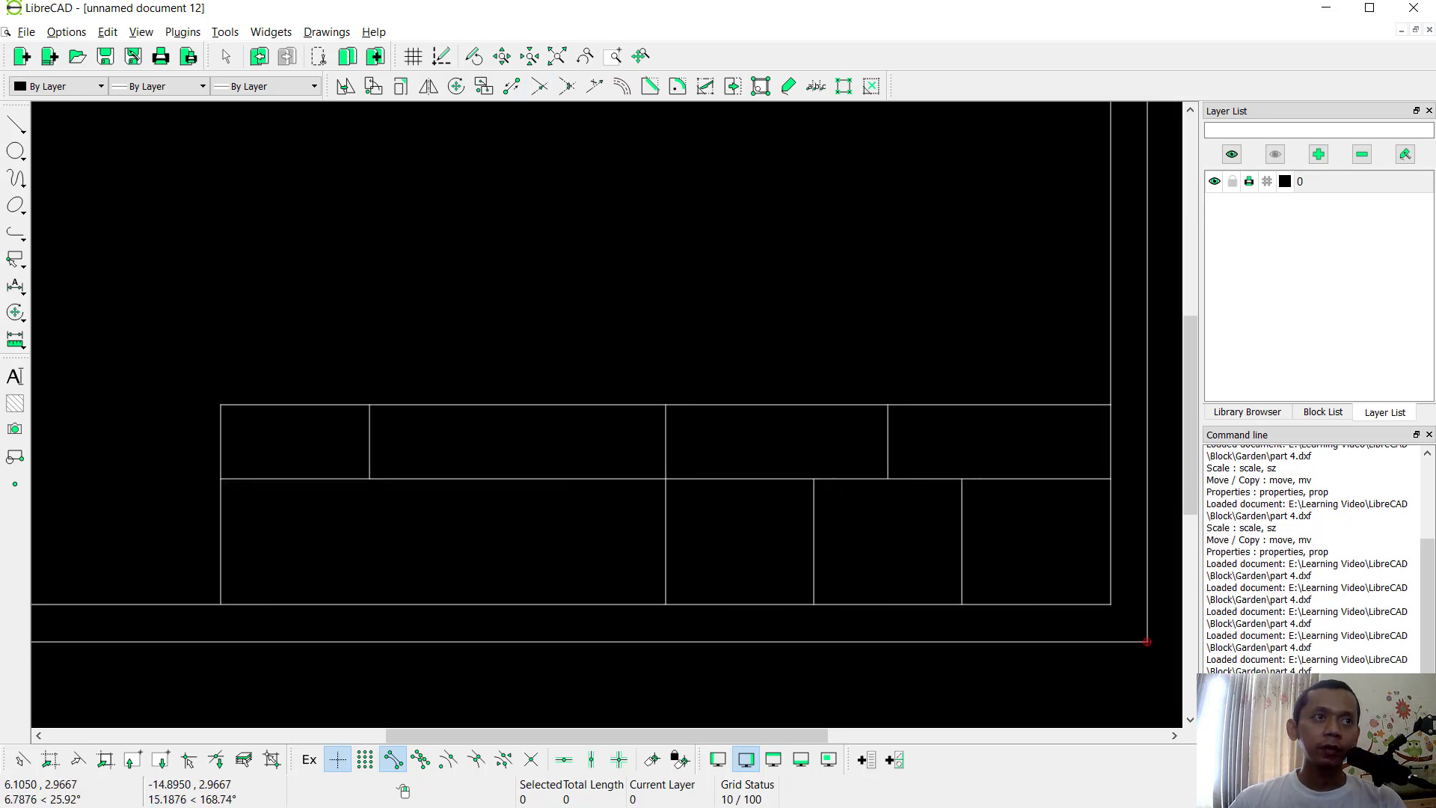
{"action": "left_click", "coordinate": [15, 376]}
Set up a 'DWG NO' label at height 0.1 with middle-left alignment
{"action": "key", "text": "shift+Tab"}
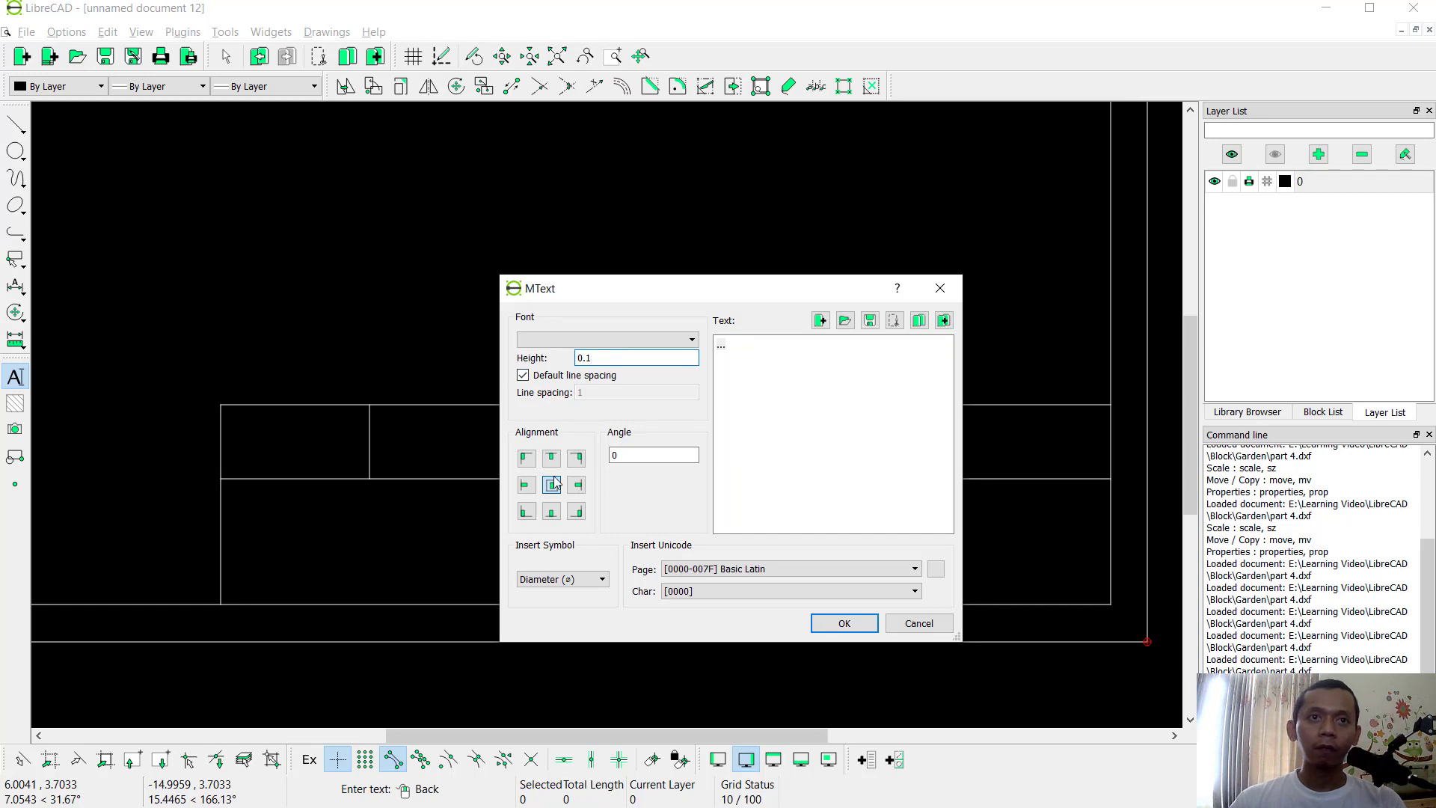
{"action": "left_click", "coordinate": [526, 485]}
{"action": "left_click", "coordinate": [734, 349]}
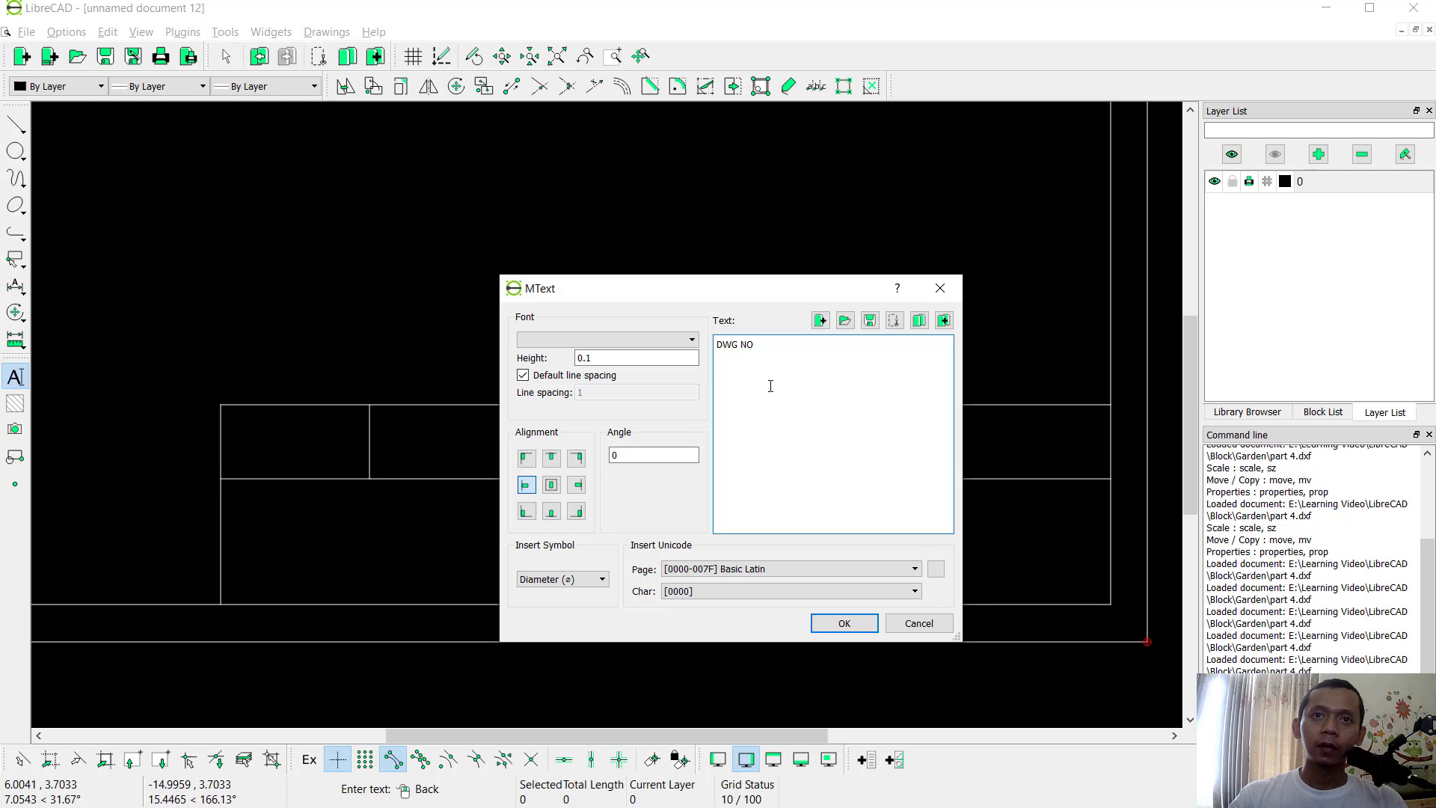
{"action": "left_click", "coordinate": [843, 624]}
{"action": "scroll", "coordinate": [240, 417], "scroll_direction": "up", "scroll_amount": 3}
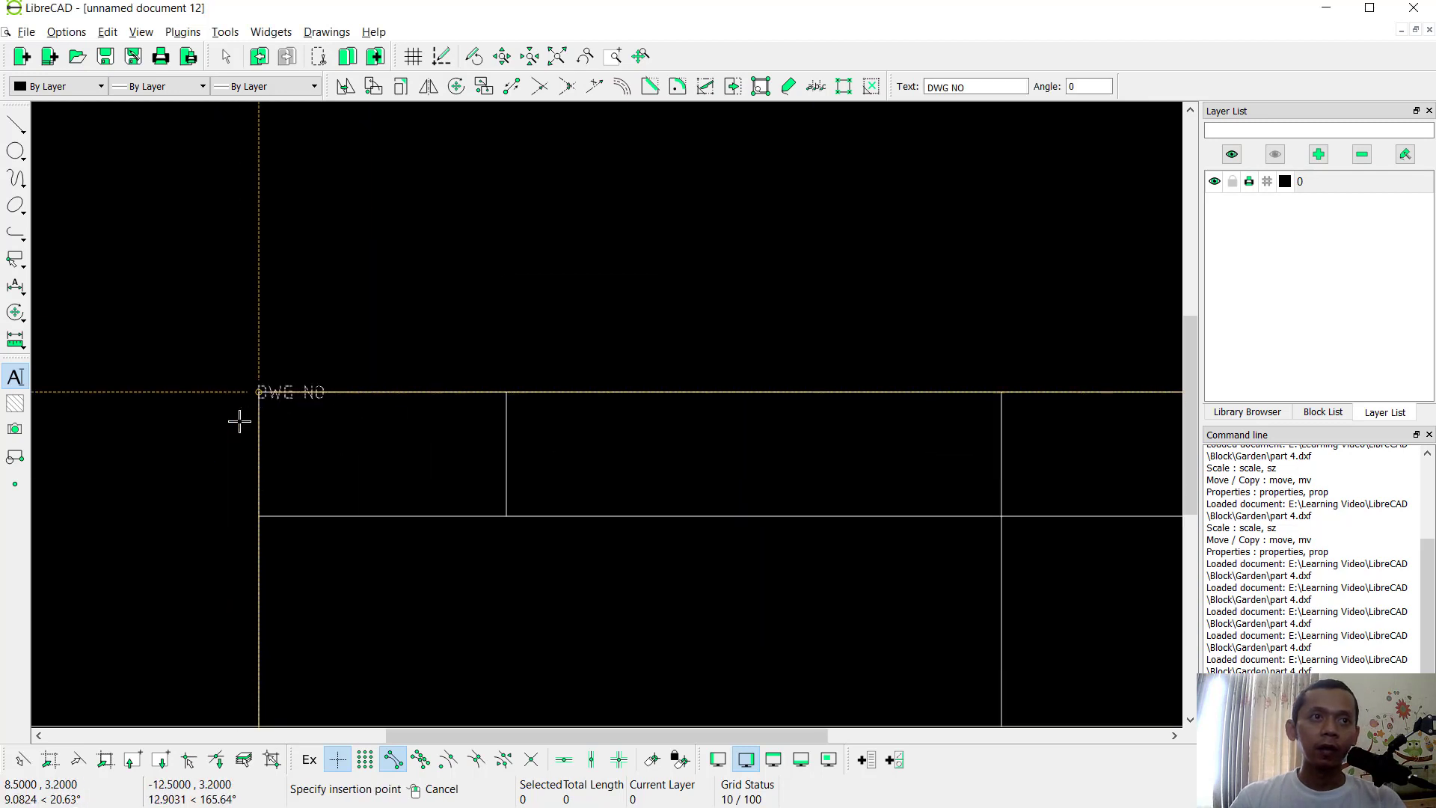
Turn on exclusive snap and place DWG NO labels in the first three upper cells
{"action": "left_click", "coordinate": [309, 762]}
{"action": "scroll", "coordinate": [330, 417], "scroll_direction": "up", "scroll_amount": 2}
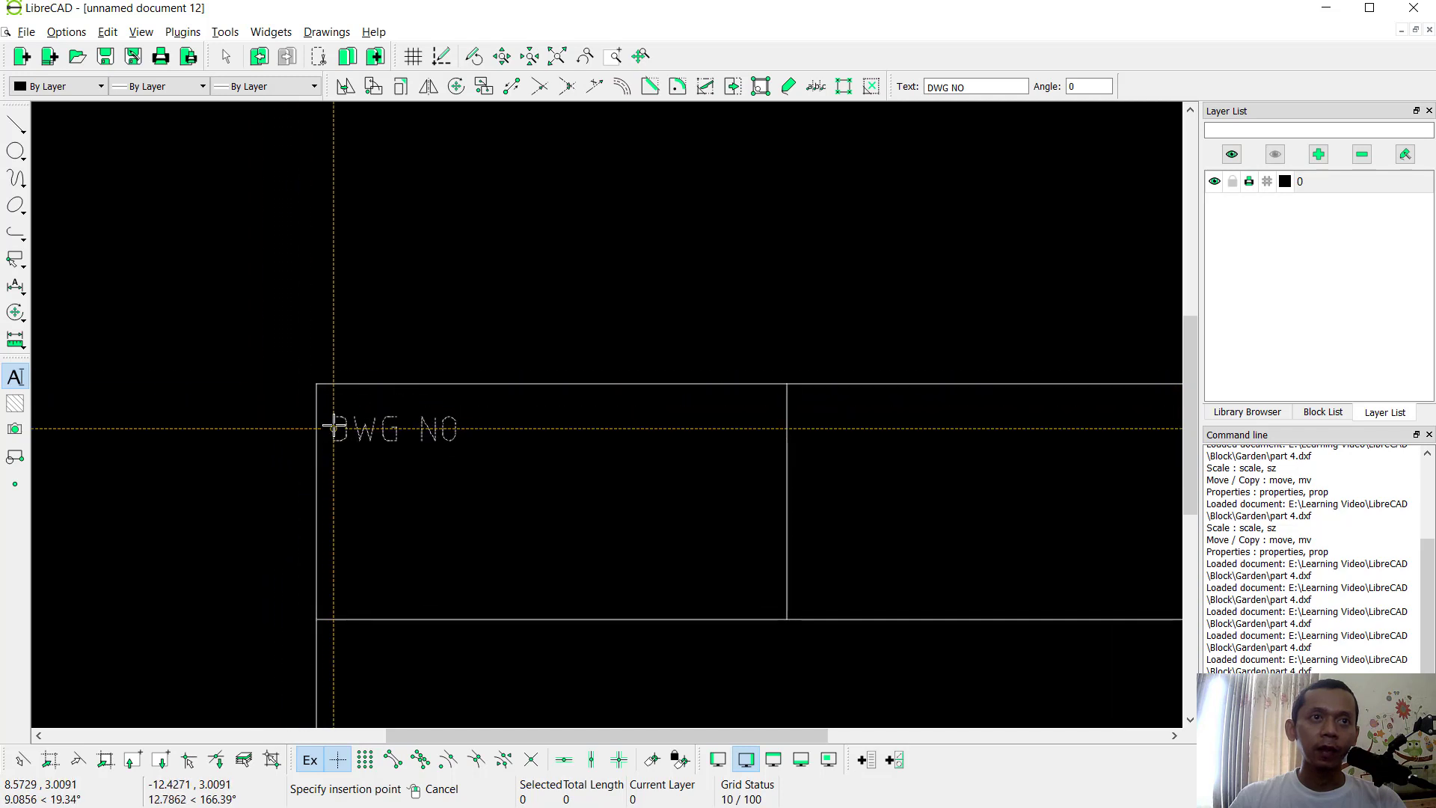
{"action": "left_click", "coordinate": [333, 415]}
{"action": "middle_click_drag", "start_coordinate": [675, 487], "coordinate": [329, 487]}
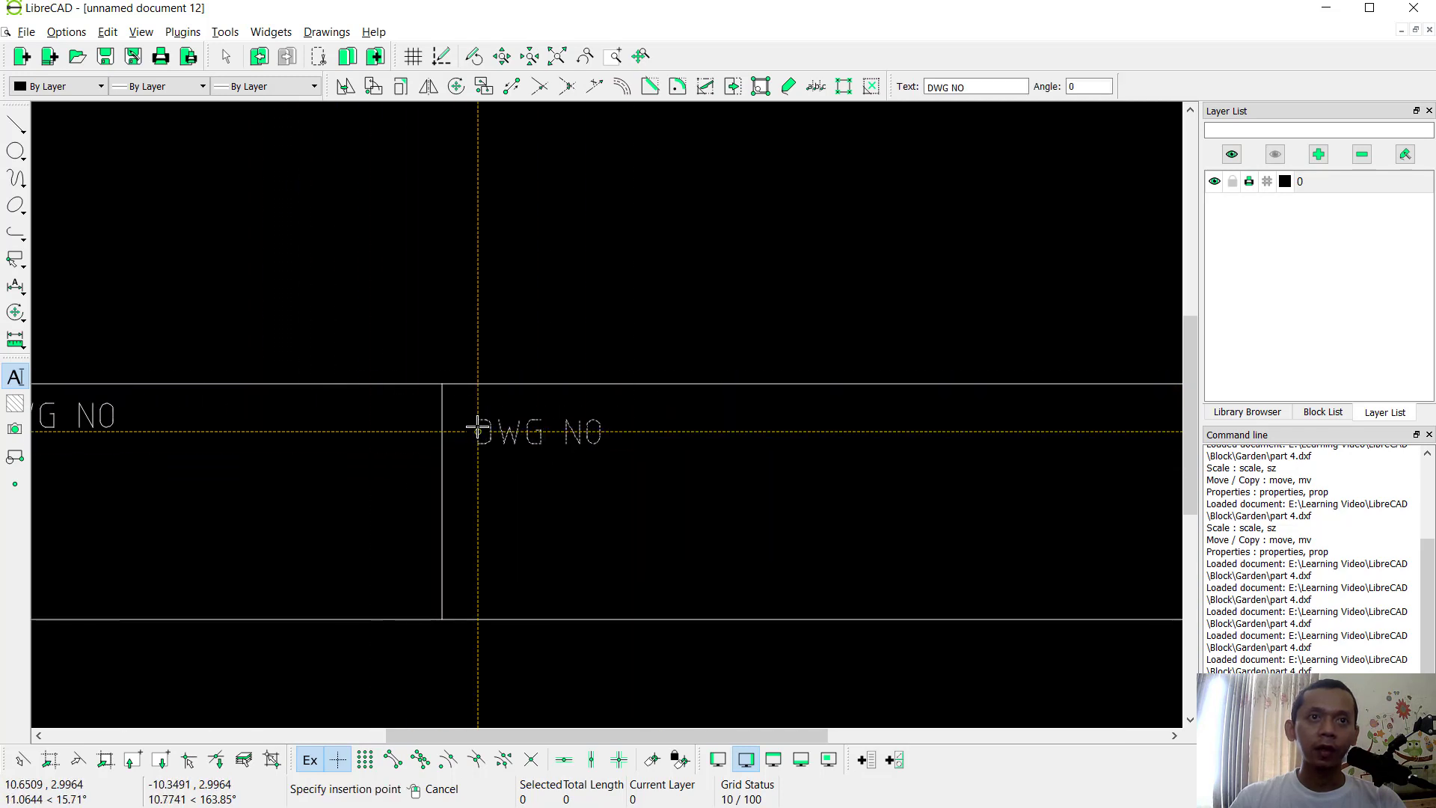
{"action": "left_click", "coordinate": [464, 416]}
{"action": "scroll", "coordinate": [553, 441], "scroll_direction": "down", "scroll_amount": 1}
{"action": "scroll", "coordinate": [565, 449], "scroll_direction": "down", "scroll_amount": 2}
{"action": "middle_click_drag", "start_coordinate": [778, 479], "coordinate": [362, 485]}
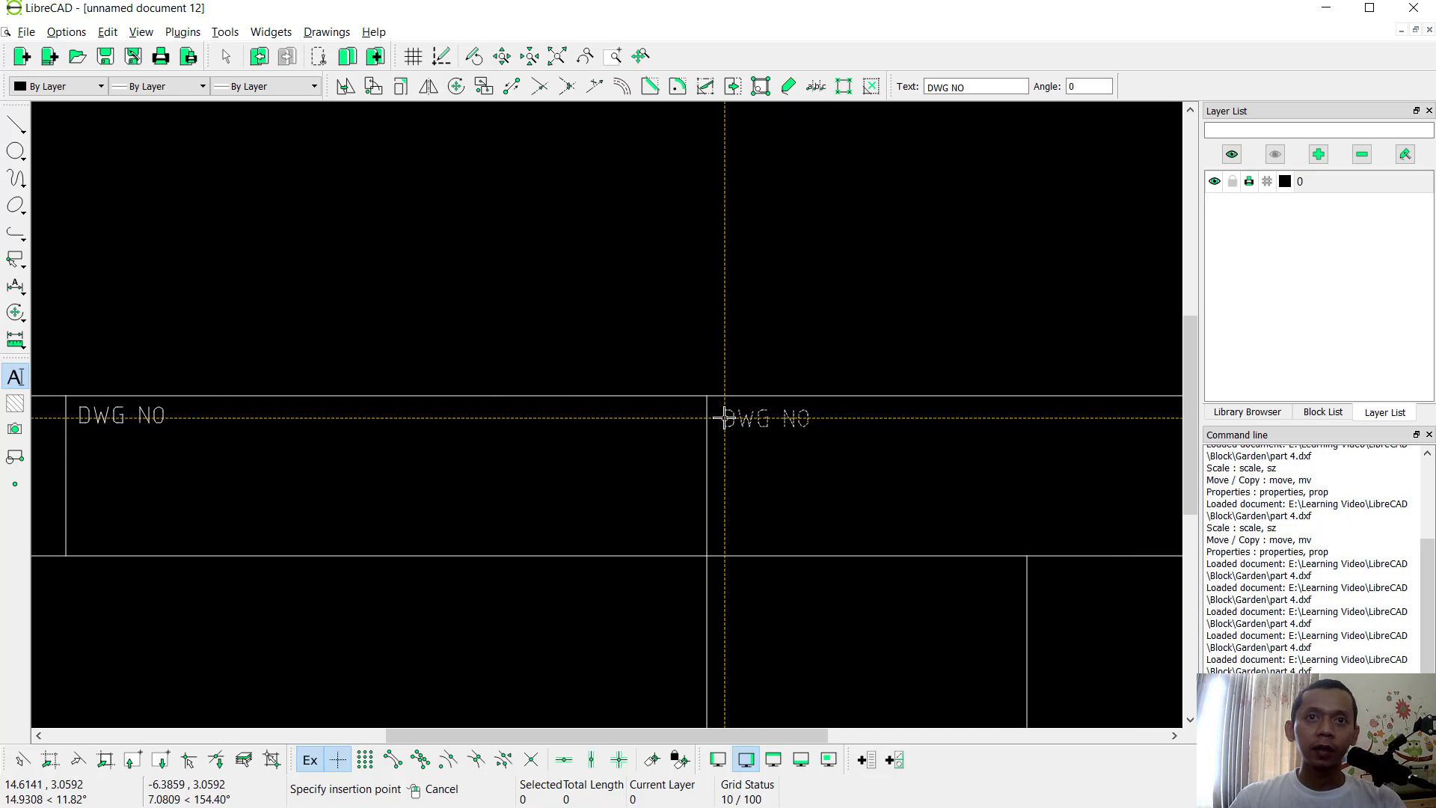
{"action": "left_click", "coordinate": [724, 417]}
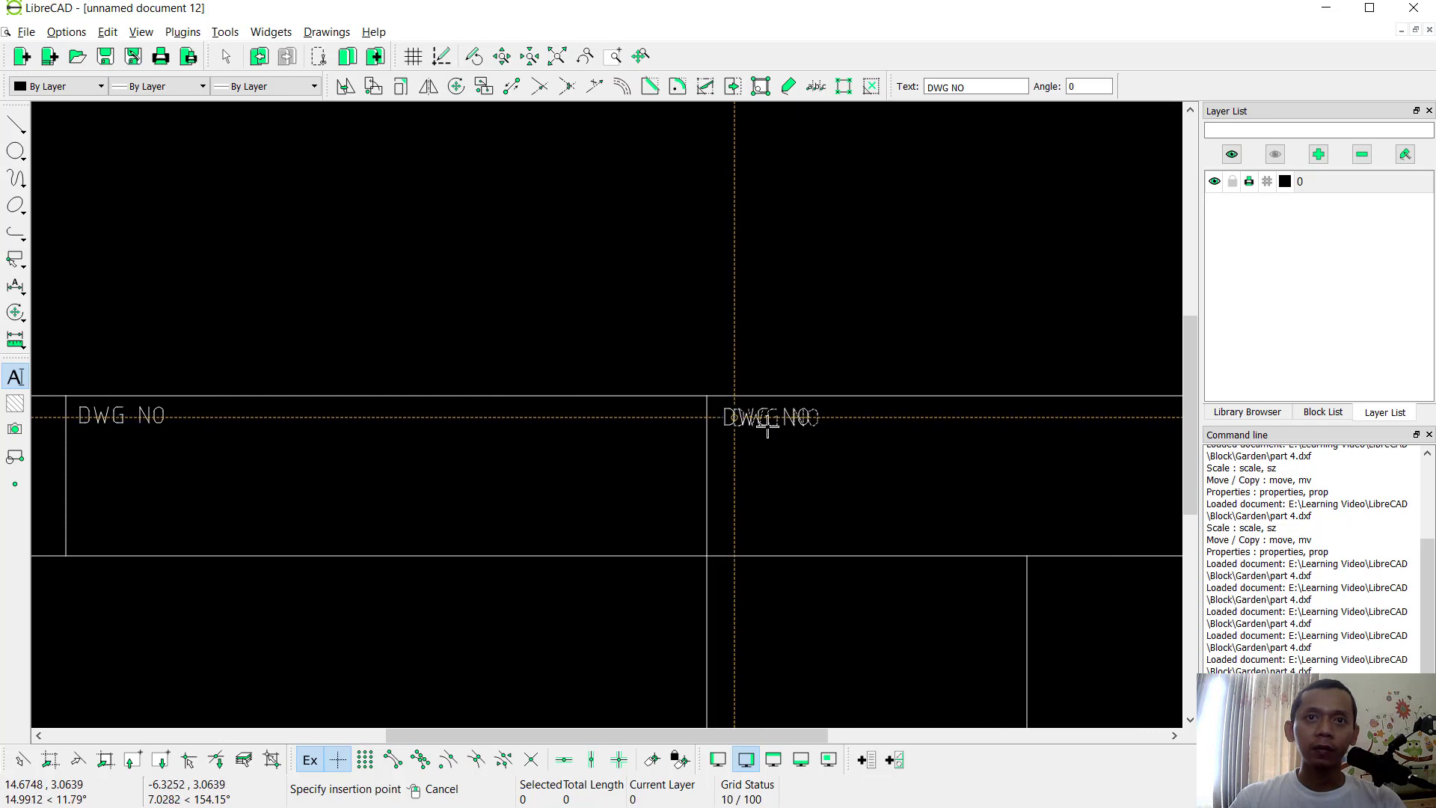
Place DWG NO labels in the upper-right cell and the remaining lower cells
{"action": "middle_click_drag", "start_coordinate": [982, 443], "coordinate": [375, 471]}
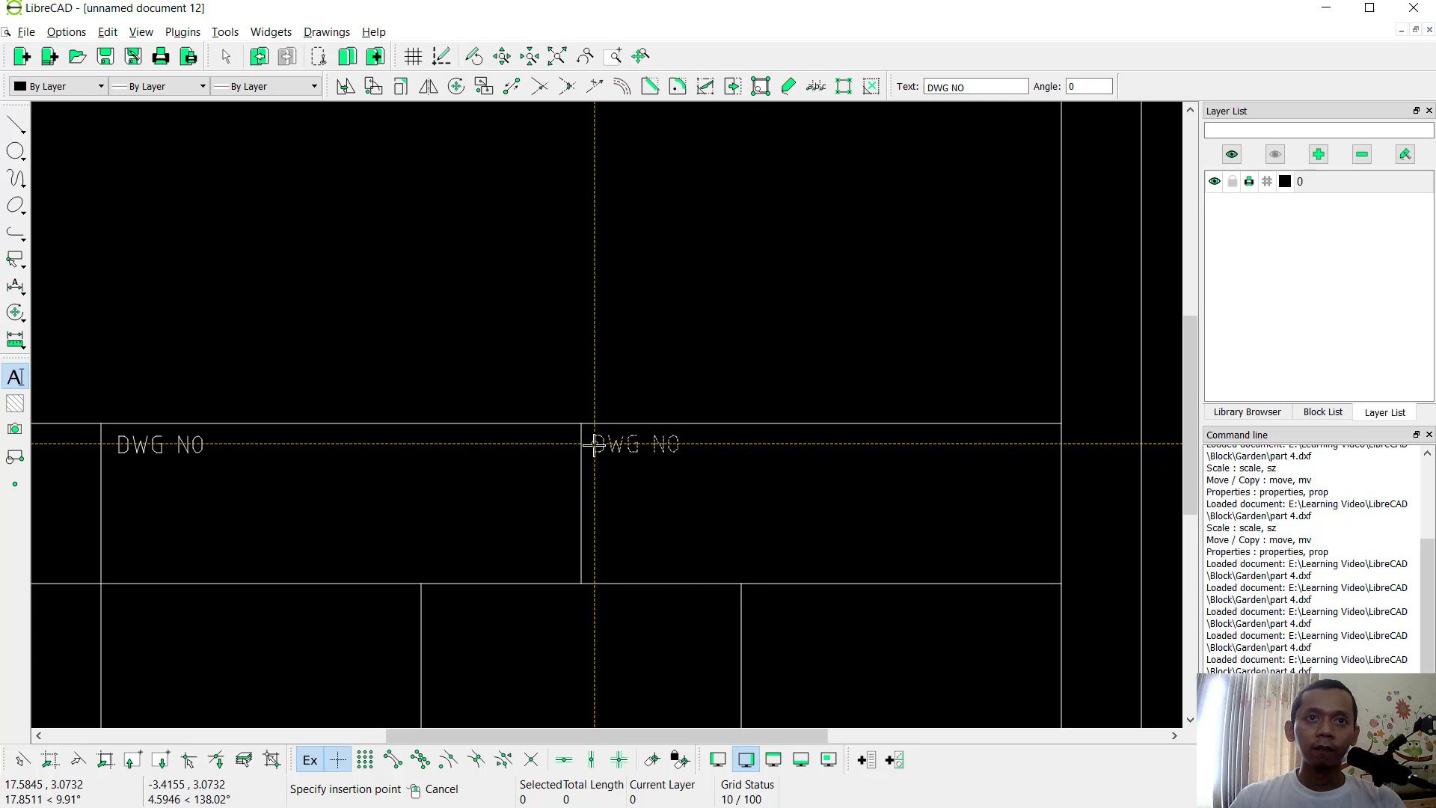
{"action": "left_click", "coordinate": [592, 446]}
{"action": "left_click", "coordinate": [753, 605]}
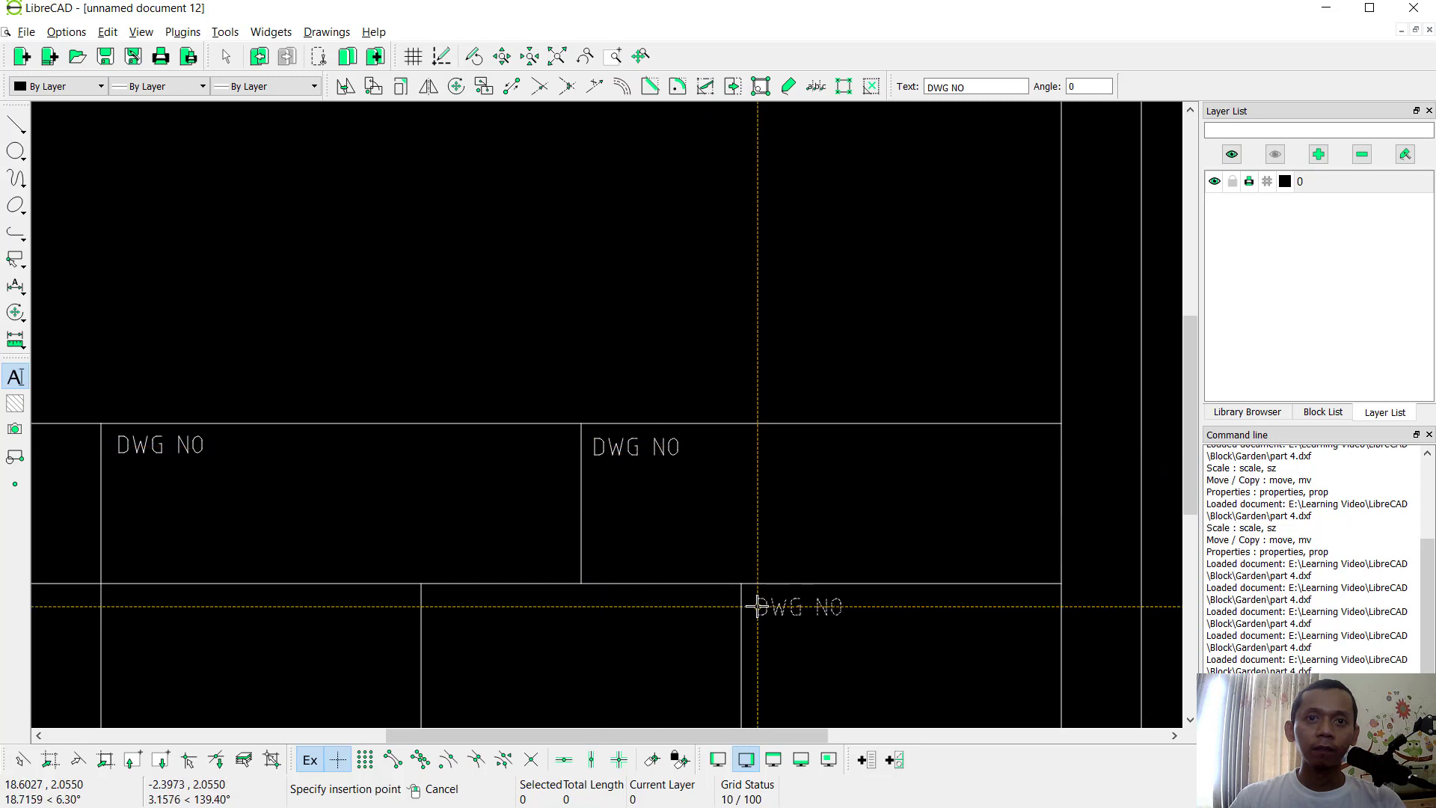
{"action": "left_click", "coordinate": [437, 606]}
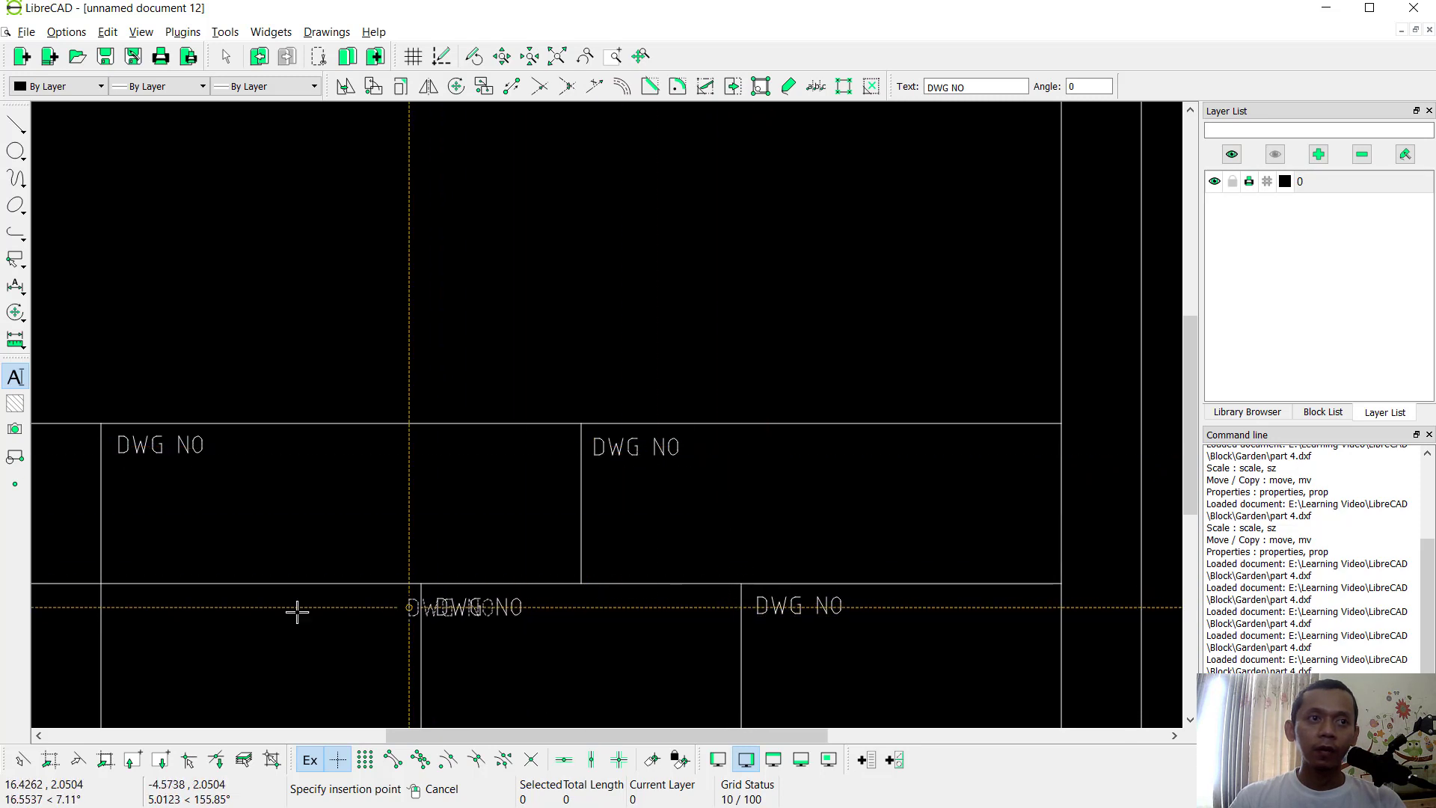
{"action": "left_click", "coordinate": [142, 608]}
{"action": "scroll", "coordinate": [139, 617], "scroll_direction": "down", "scroll_amount": 2}
{"action": "middle_click_drag", "start_coordinate": [139, 617], "coordinate": [738, 576]}
{"action": "left_click", "coordinate": [158, 523]}
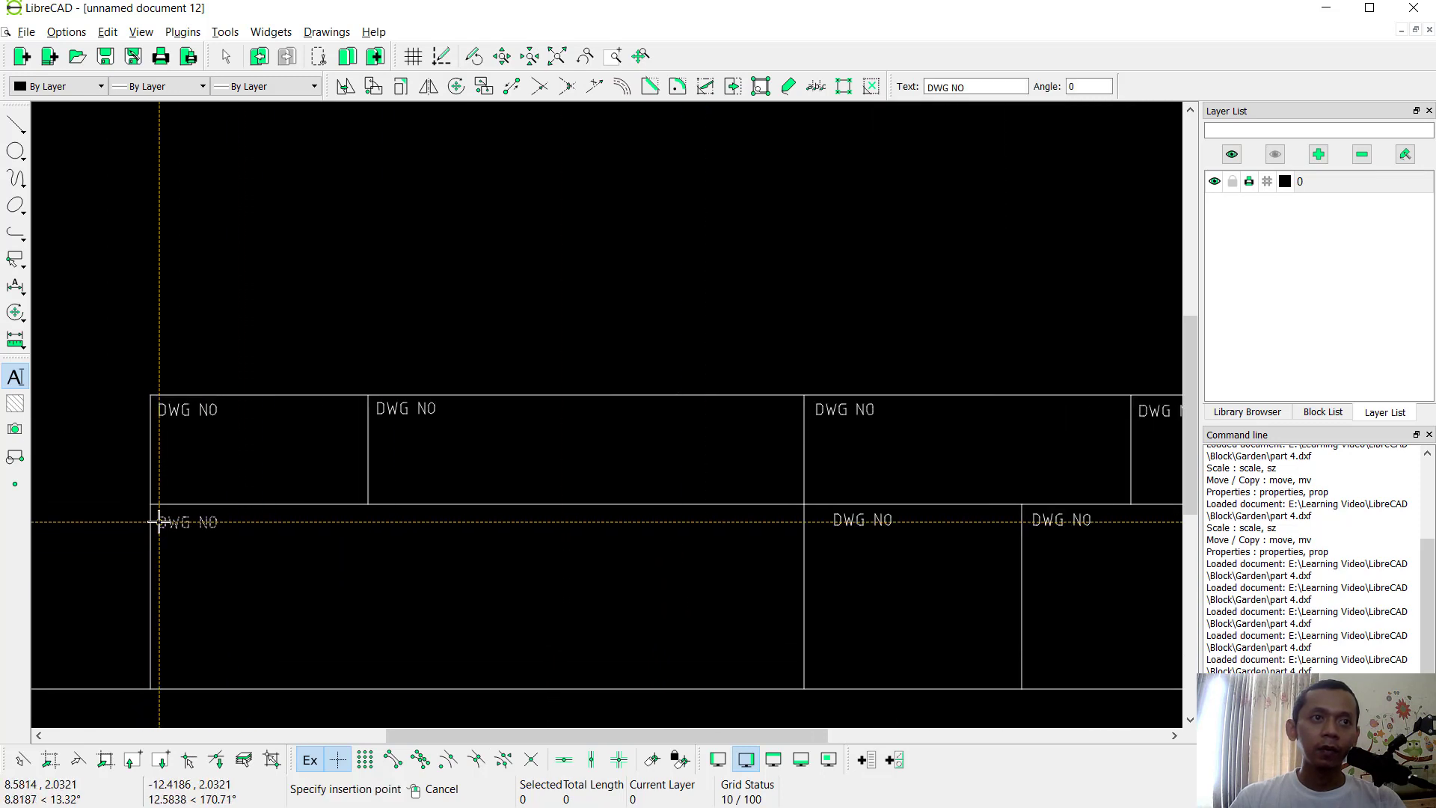
{"action": "key", "text": "Escape"}
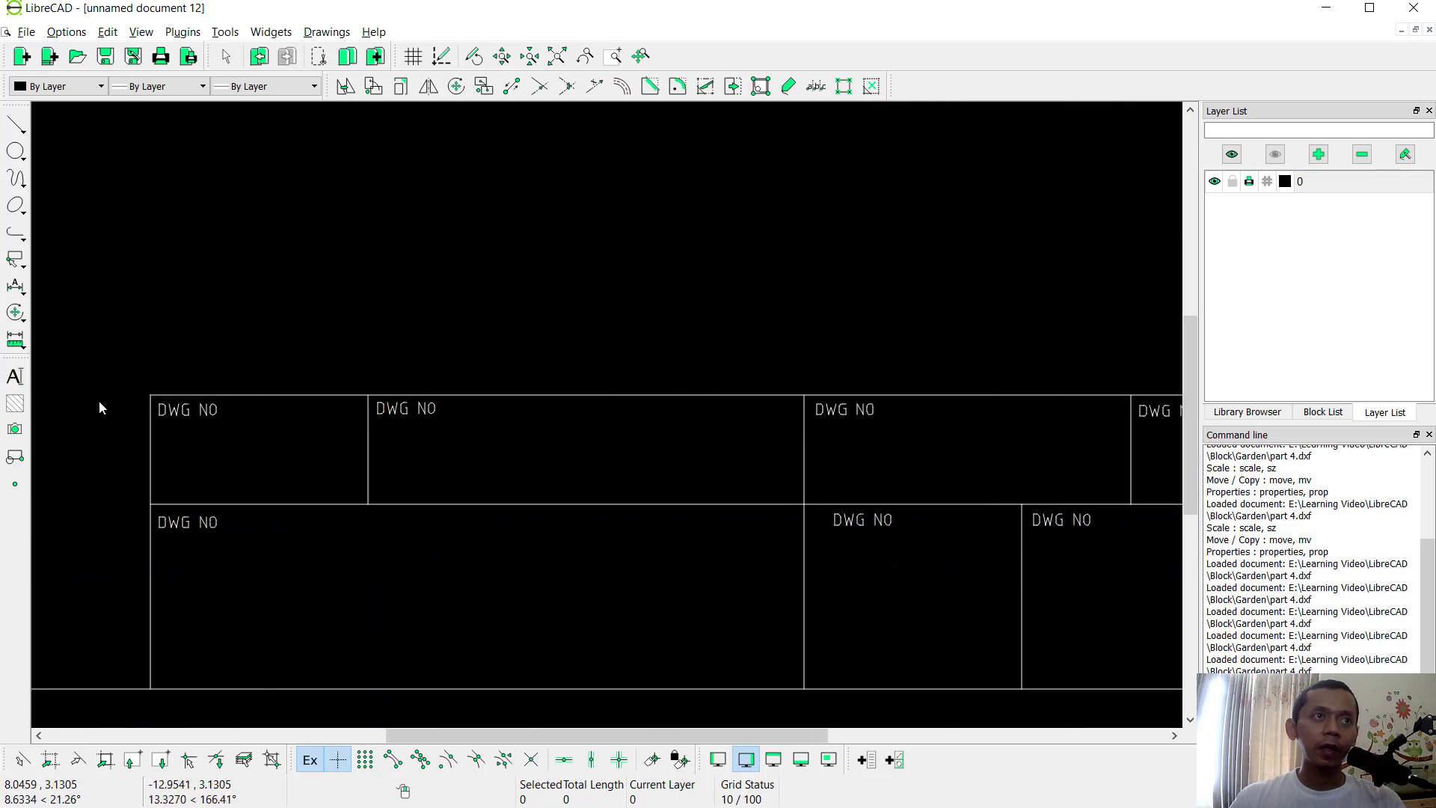
Change two DWG NO labels to INFORMATION and DRAWN BY through their properties
{"action": "left_click", "coordinate": [15, 313]}
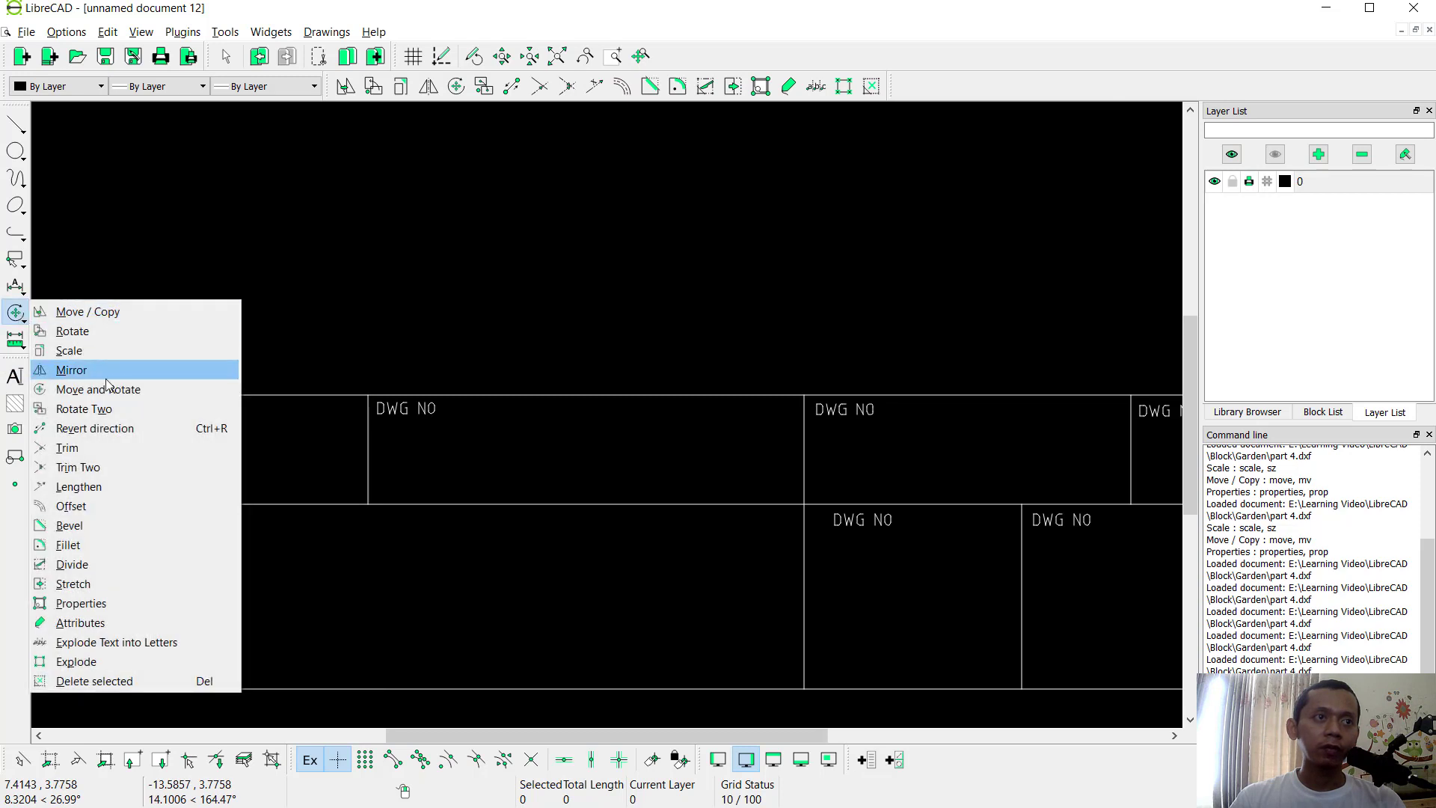
{"action": "left_click", "coordinate": [107, 609]}
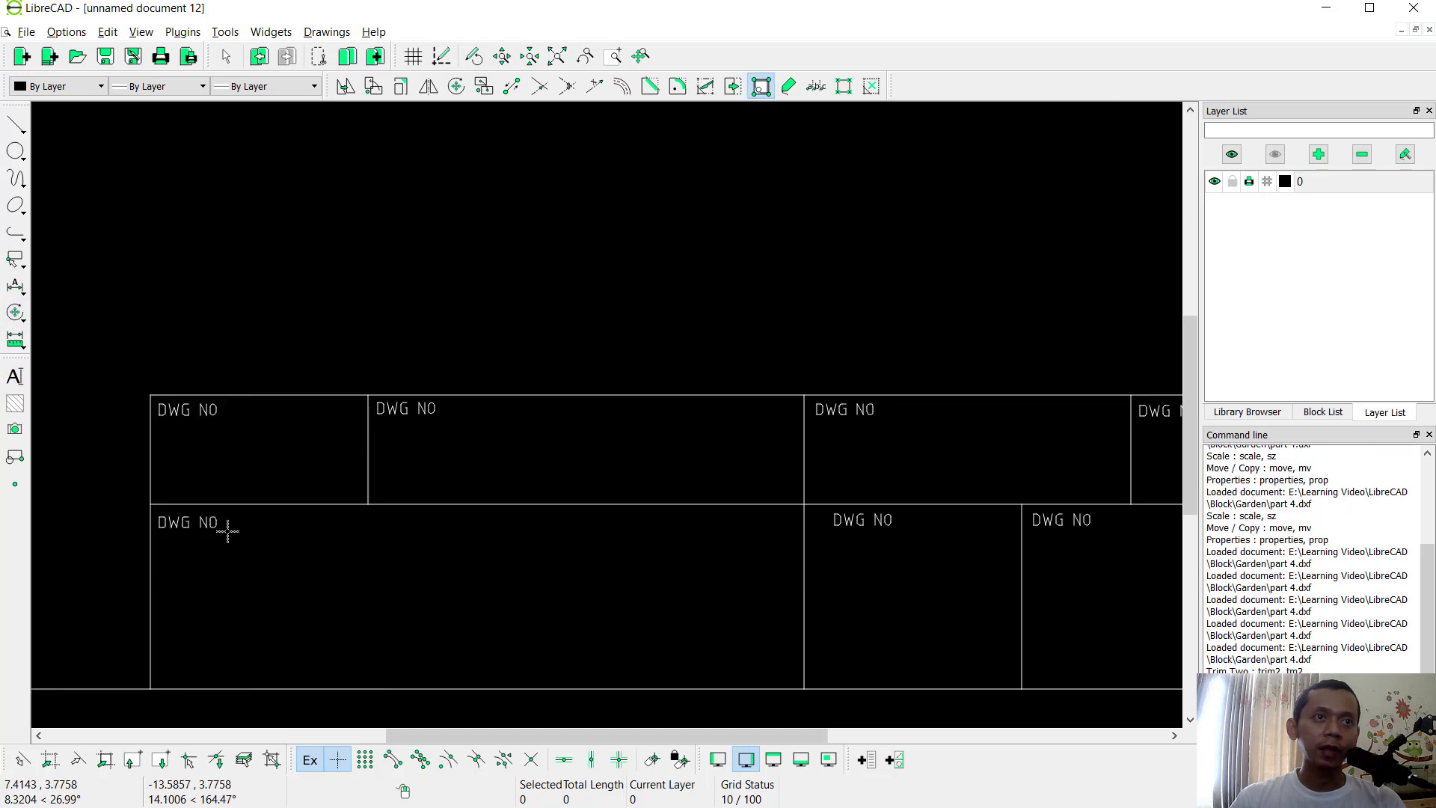
{"action": "left_click", "coordinate": [413, 411]}
{"action": "key", "text": "BackSpace"}
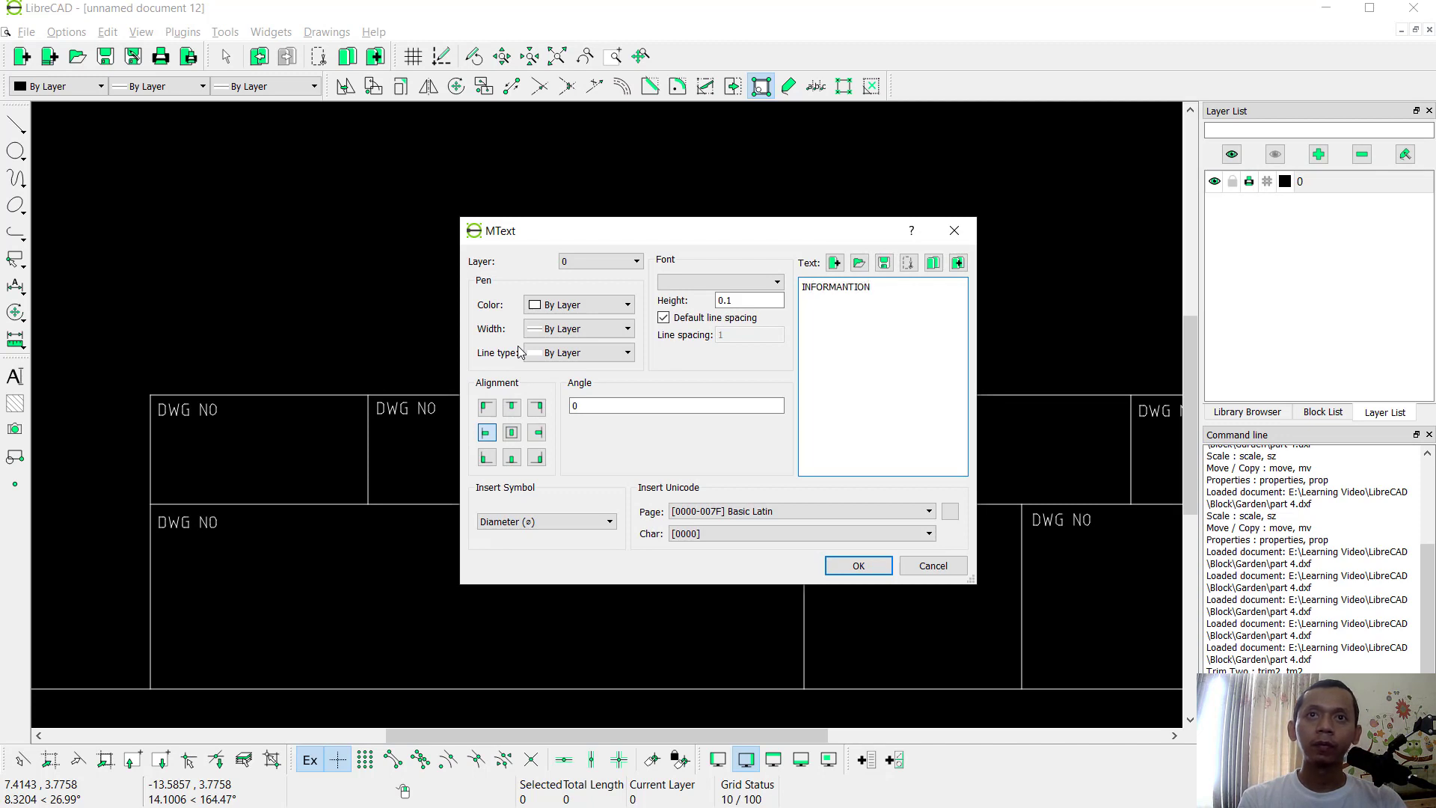
{"action": "key", "text": "BackSpace"}
{"action": "key", "text": "BackSpace"}
{"action": "key", "text": "BackSpace"}
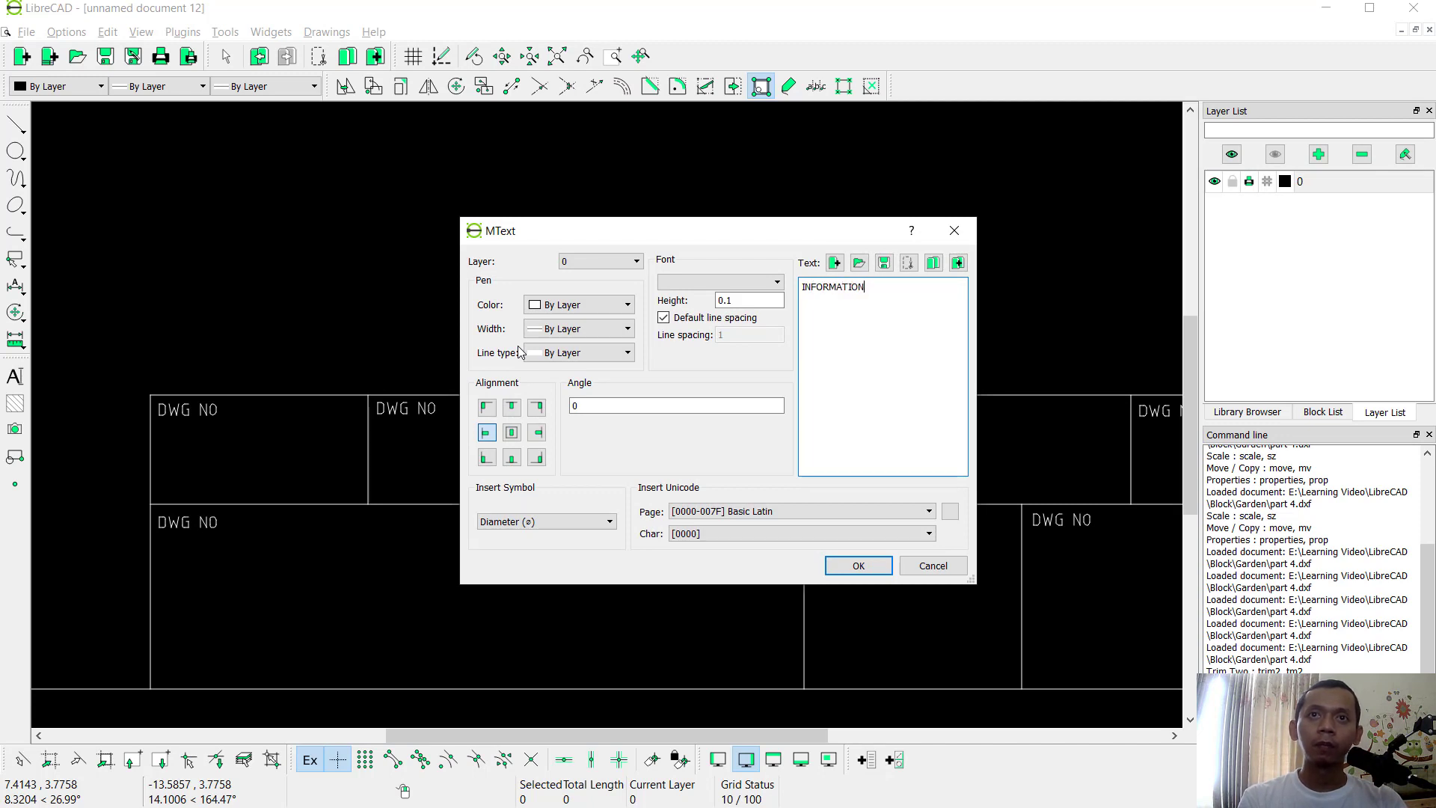
{"action": "left_click", "coordinate": [858, 565]}
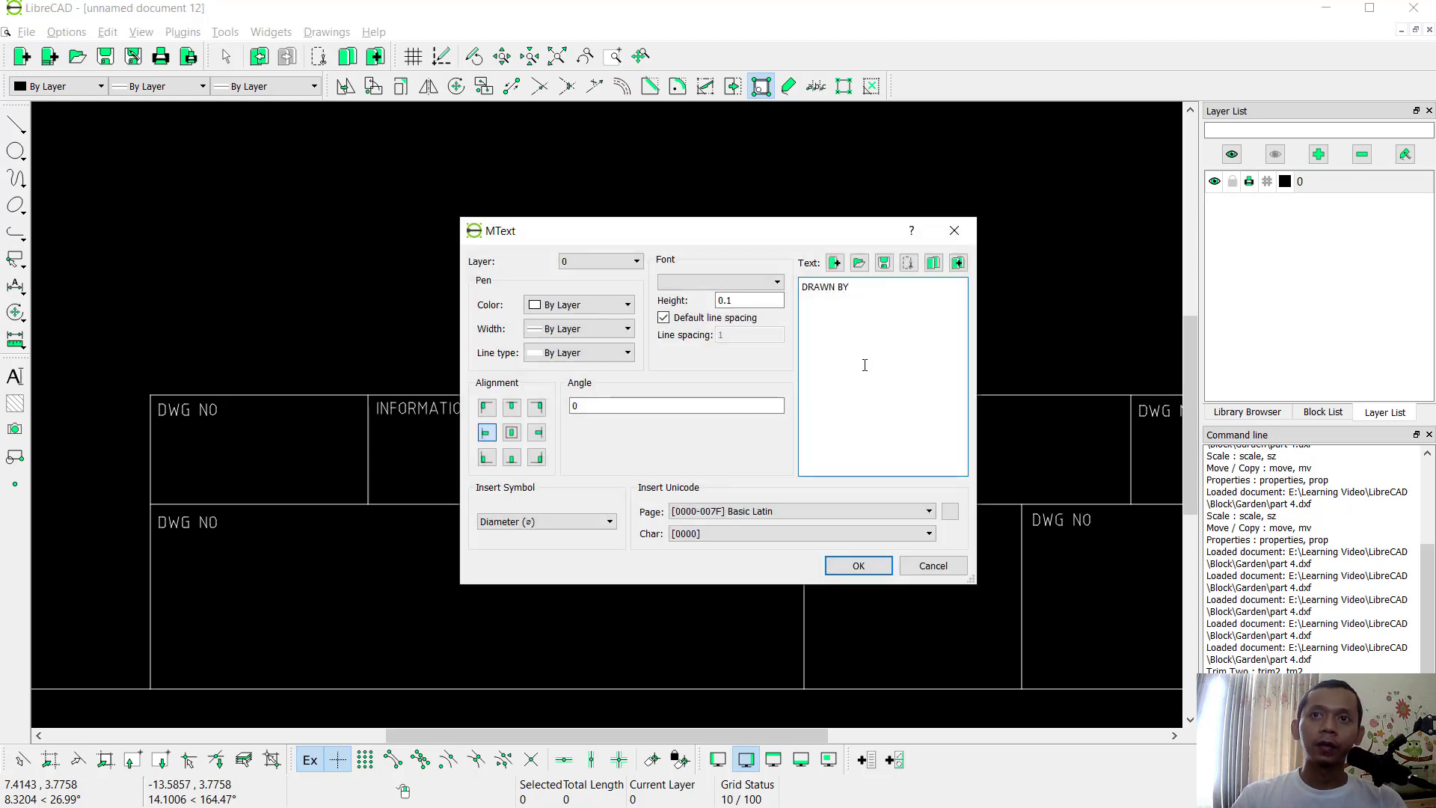
{"action": "left_click", "coordinate": [859, 565]}
{"action": "left_click", "coordinate": [811, 407]}
Relabel the upper-right and lower-right cells as MATERIAL and SHEET
{"action": "middle_click_drag", "start_coordinate": [984, 523], "coordinate": [766, 475]}
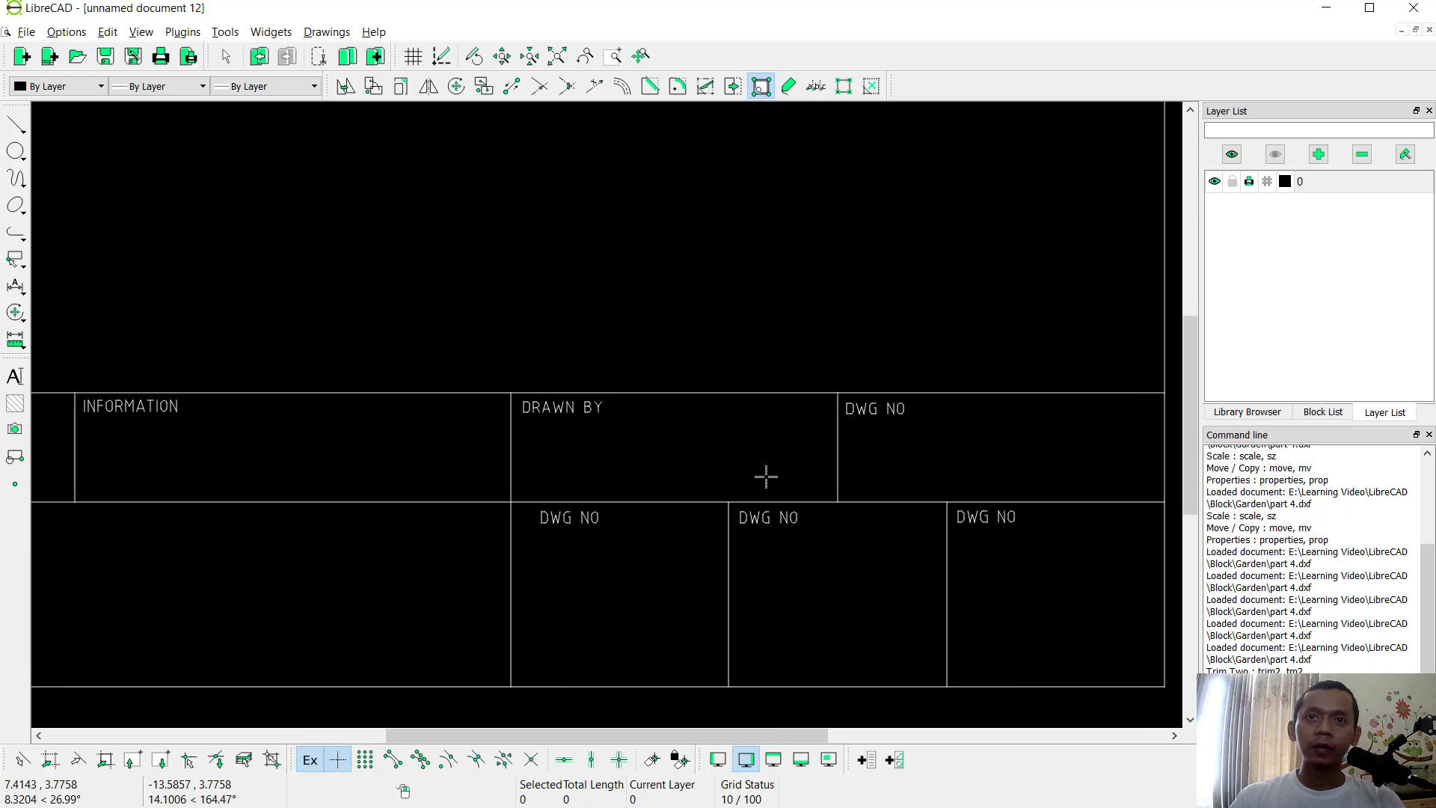
{"action": "double_click", "coordinate": [875, 416]}
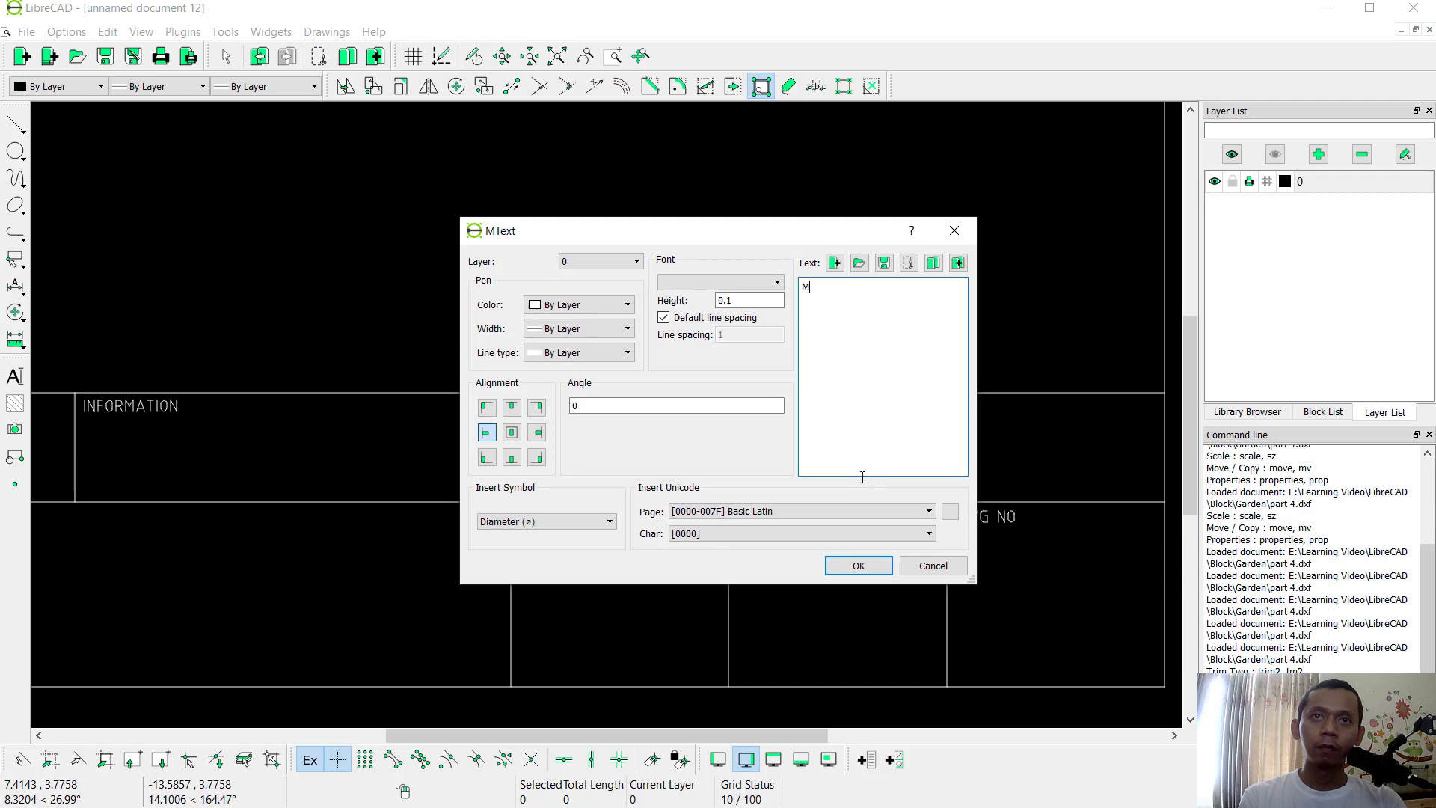
{"action": "type", "text": "MATERIAL"}
{"action": "left_click", "coordinate": [849, 570]}
{"action": "double_click", "coordinate": [984, 517]}
{"action": "type", "text": "SHEET"}
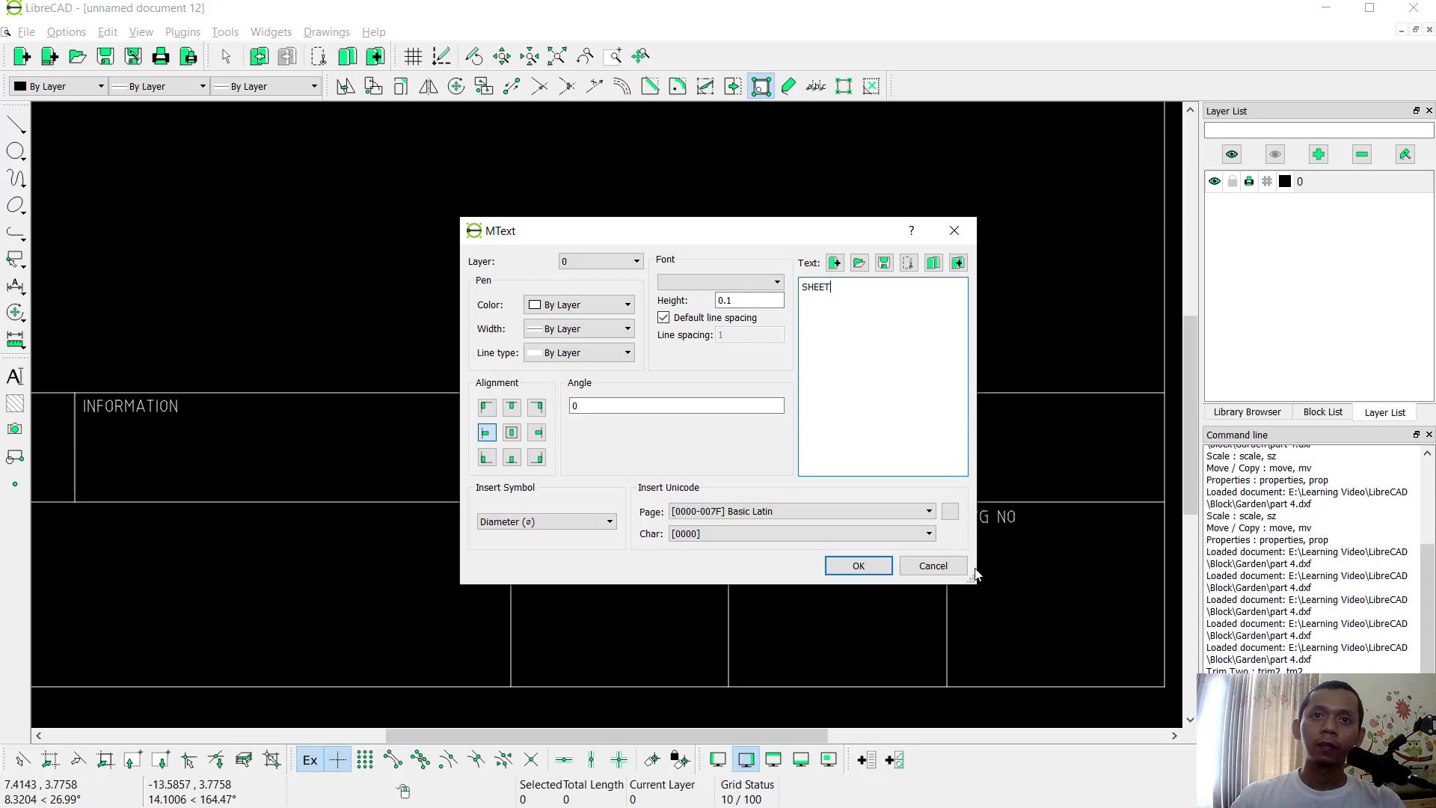
{"action": "left_click", "coordinate": [858, 567]}
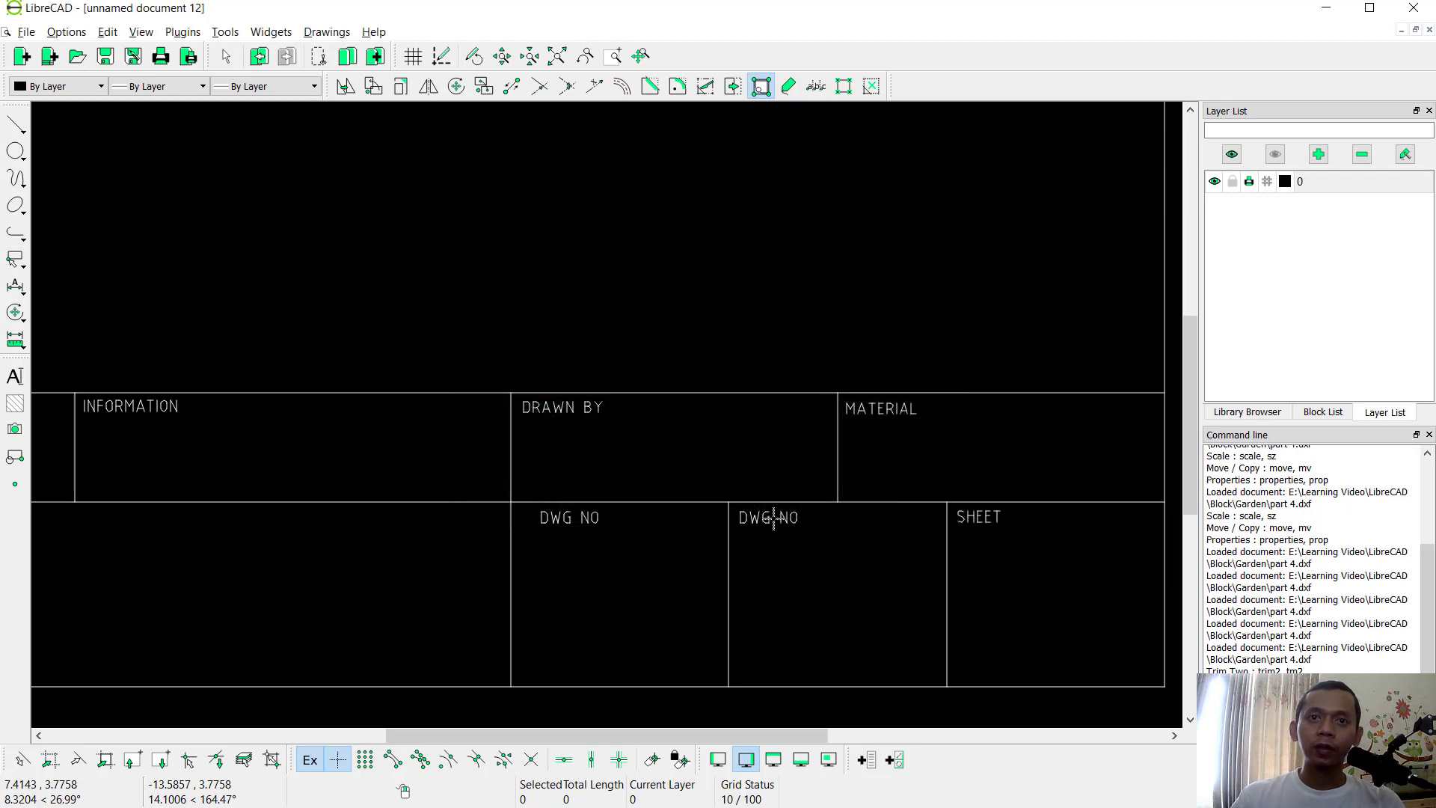
Relabel the three DWG NO placeholder texts as SCALE, DATE and TITLE
{"action": "double_click", "coordinate": [772, 517]}
{"action": "type", "text": "SCALE"}
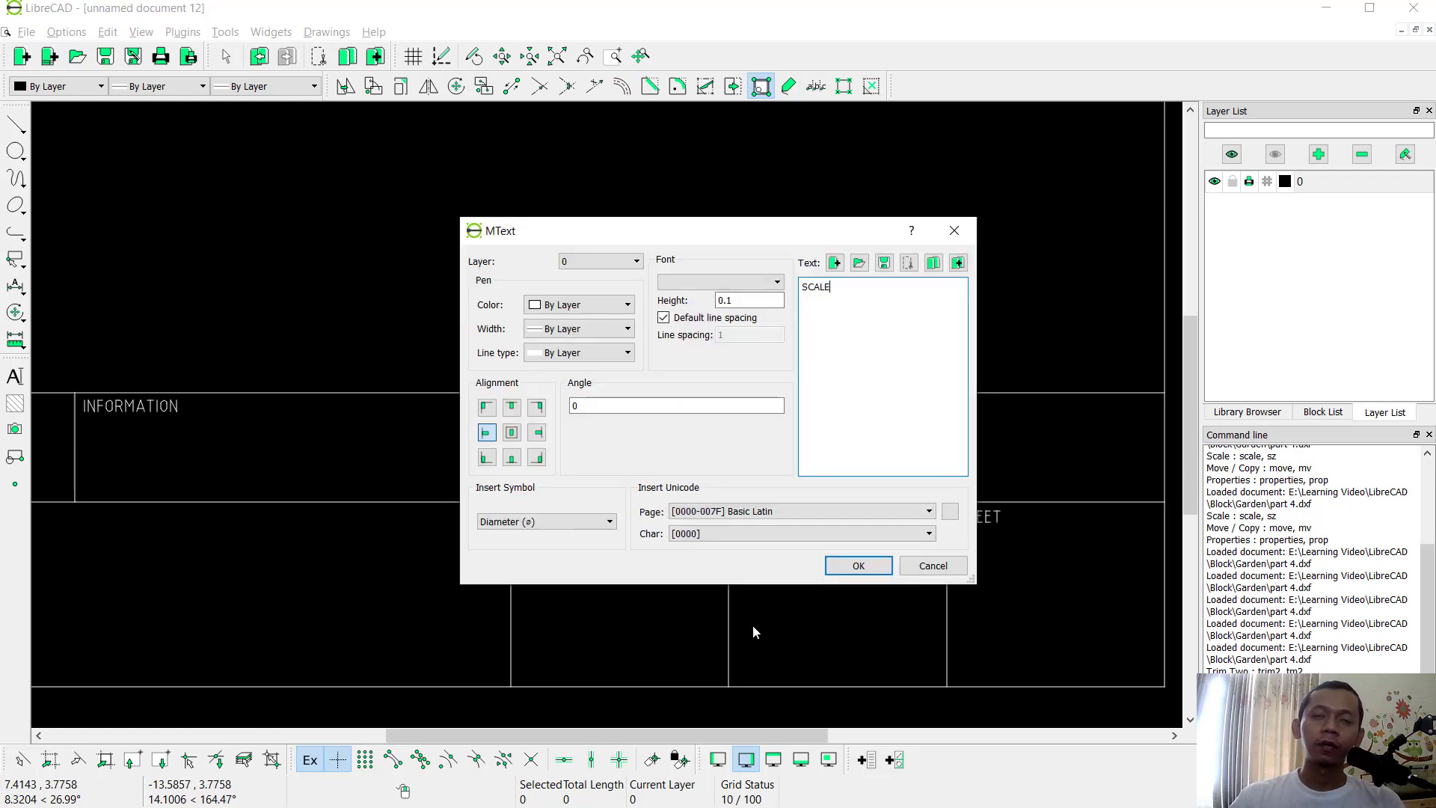
{"action": "left_click", "coordinate": [853, 565]}
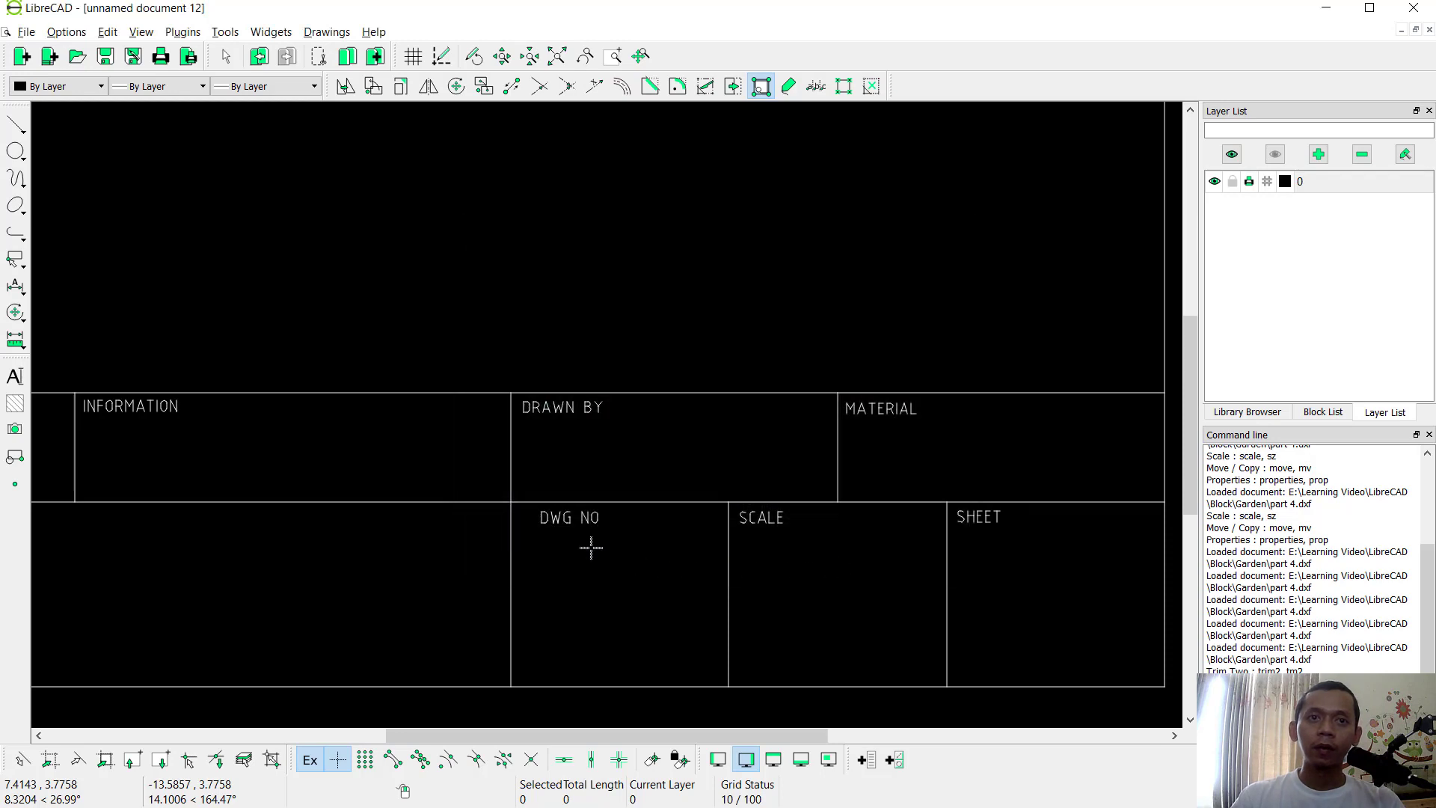
{"action": "double_click", "coordinate": [572, 518]}
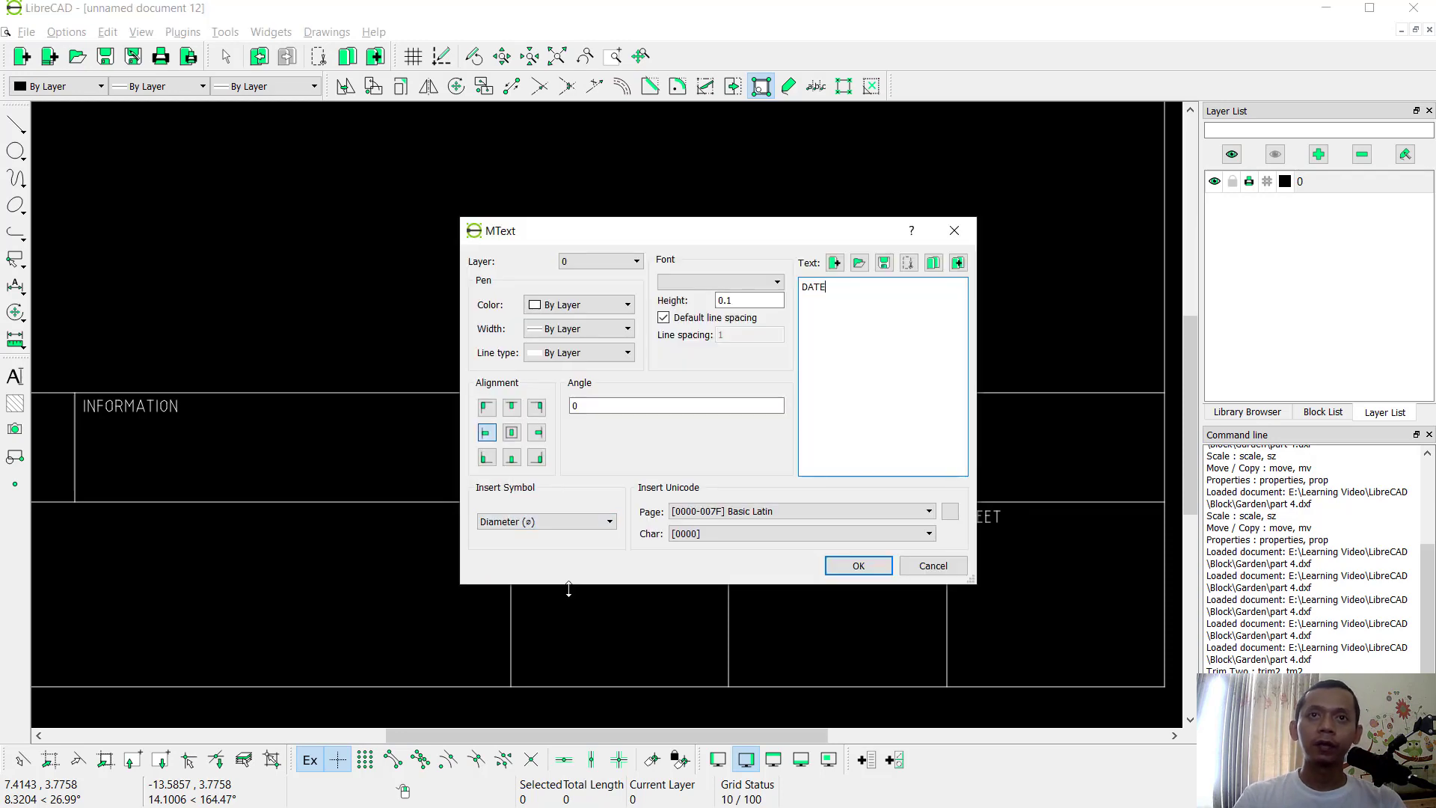
{"action": "type", "text": "DATE"}
{"action": "left_click", "coordinate": [853, 567]}
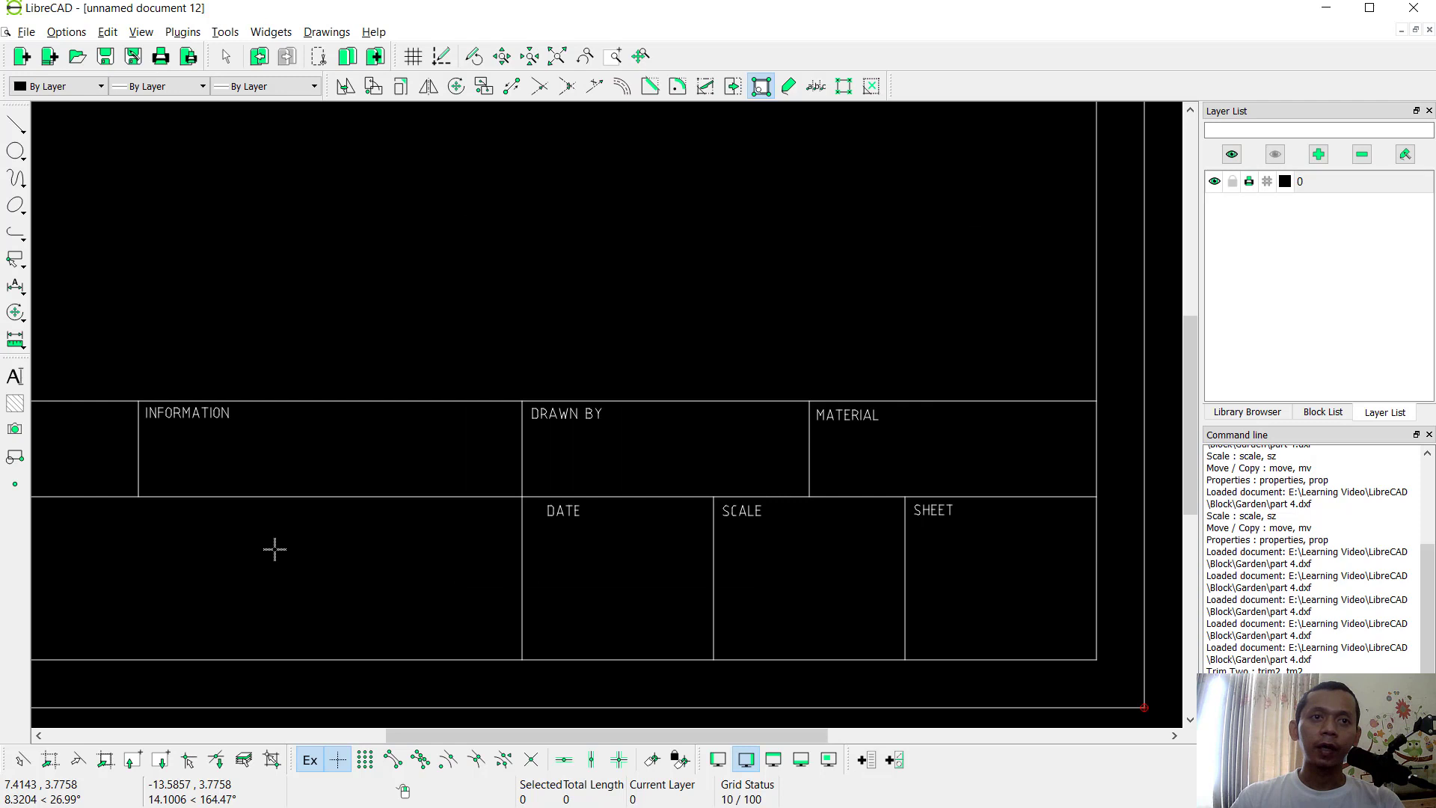
{"action": "middle_click_drag", "start_coordinate": [272, 548], "coordinate": [770, 516]}
{"action": "double_click", "coordinate": [509, 480]}
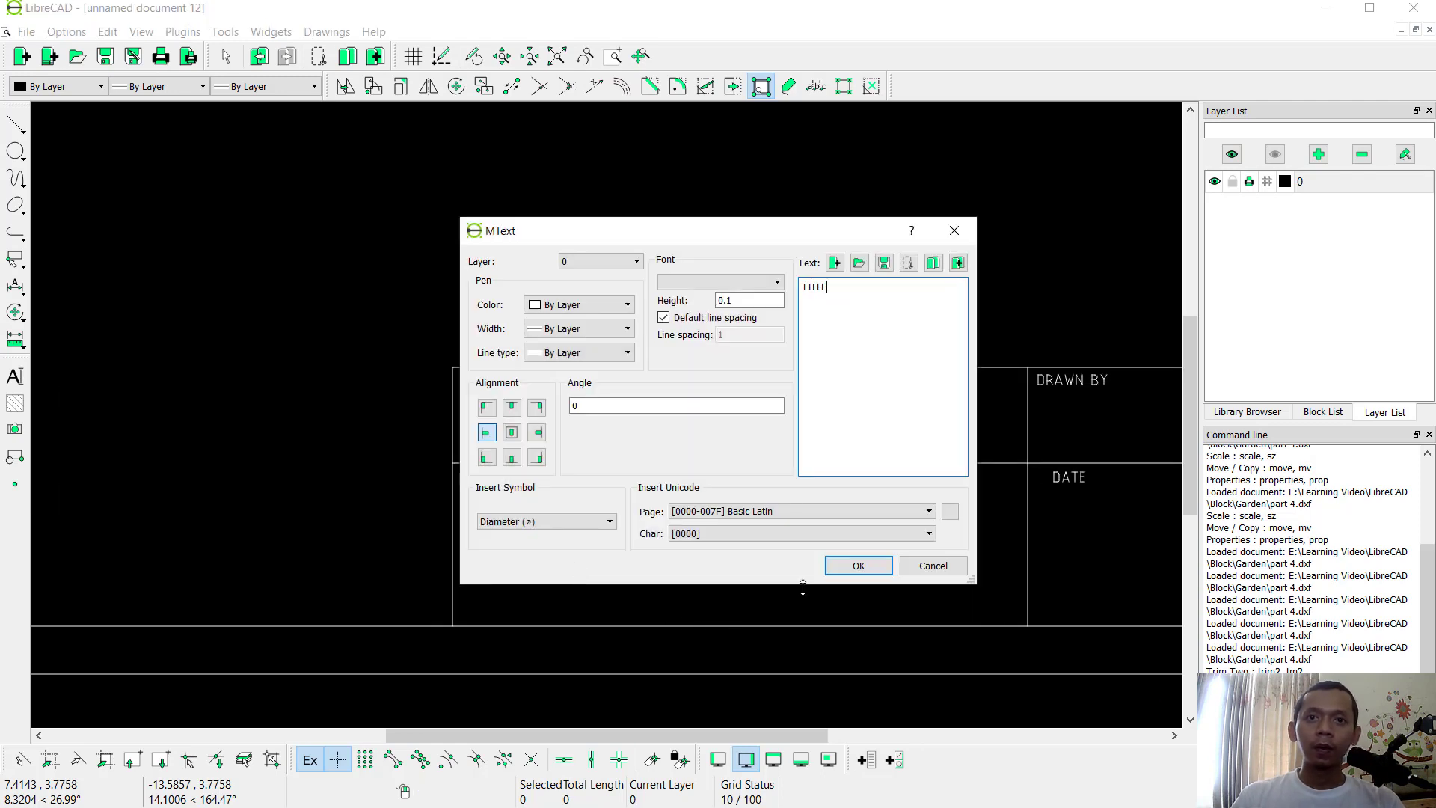
{"action": "left_click", "coordinate": [859, 566]}
{"action": "middle_click_drag", "start_coordinate": [1046, 504], "coordinate": [752, 523]}
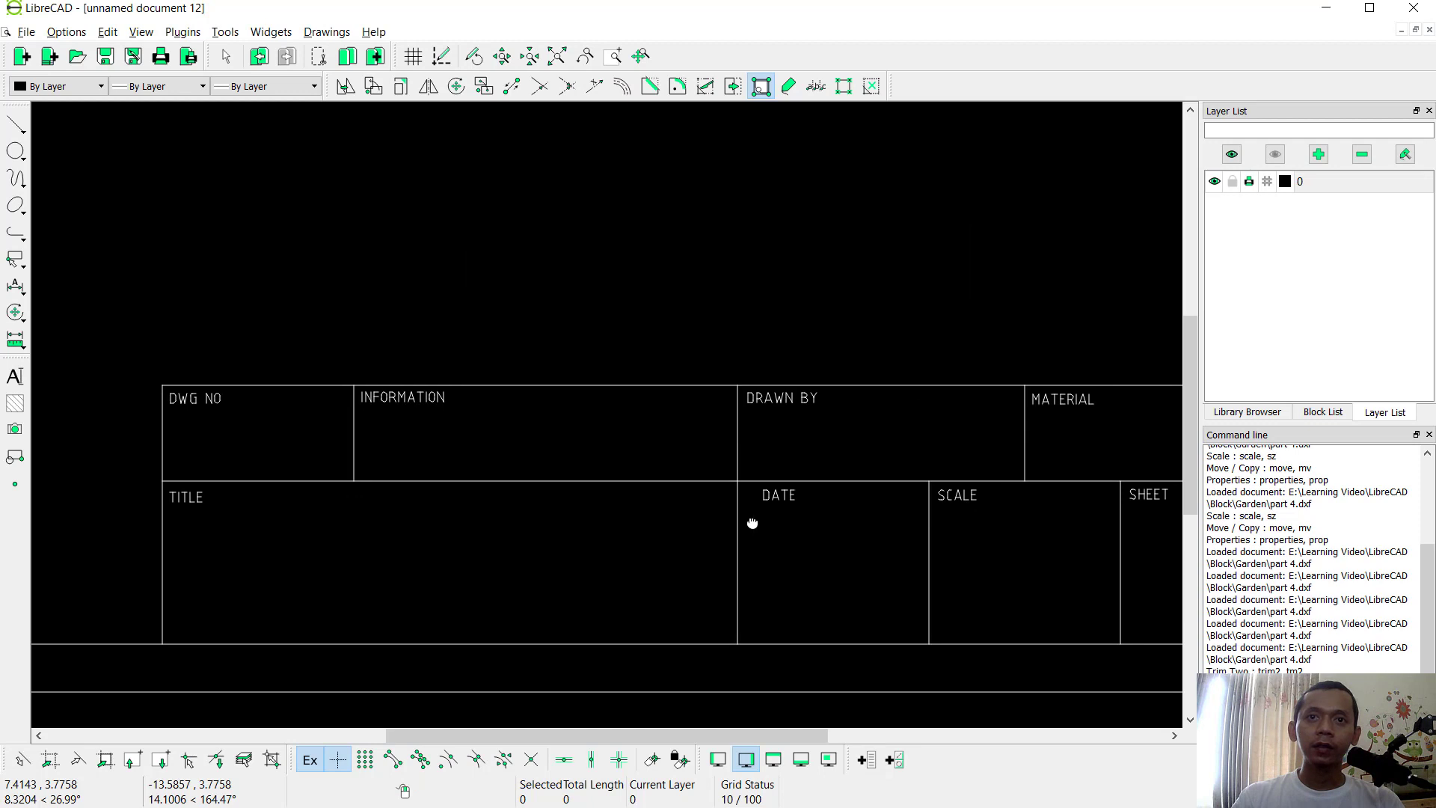
Move the DATE label slightly left so it lines up with the other labels
{"action": "left_click", "coordinate": [783, 496]}
{"action": "left_click", "coordinate": [345, 86]}
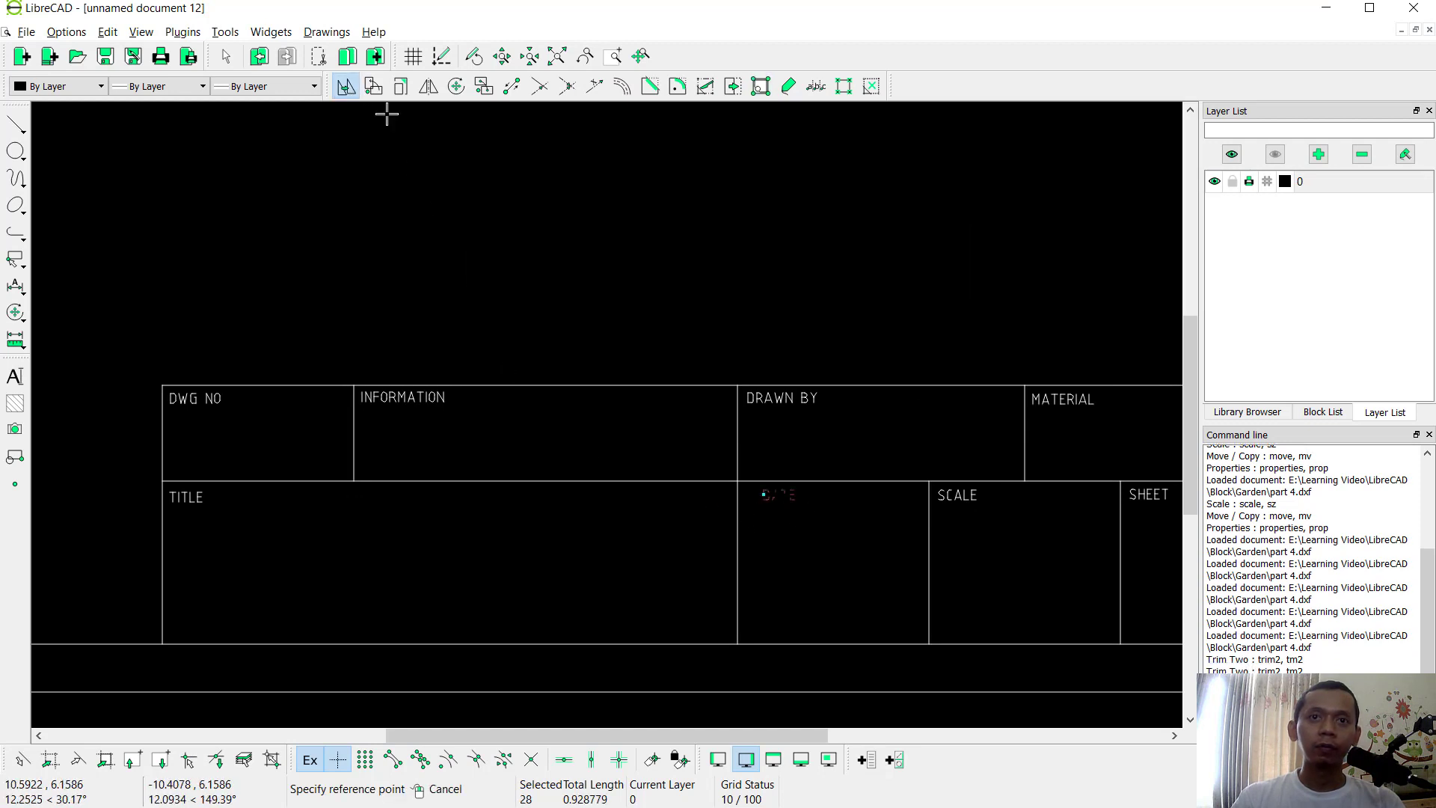
{"action": "left_click", "coordinate": [939, 237]}
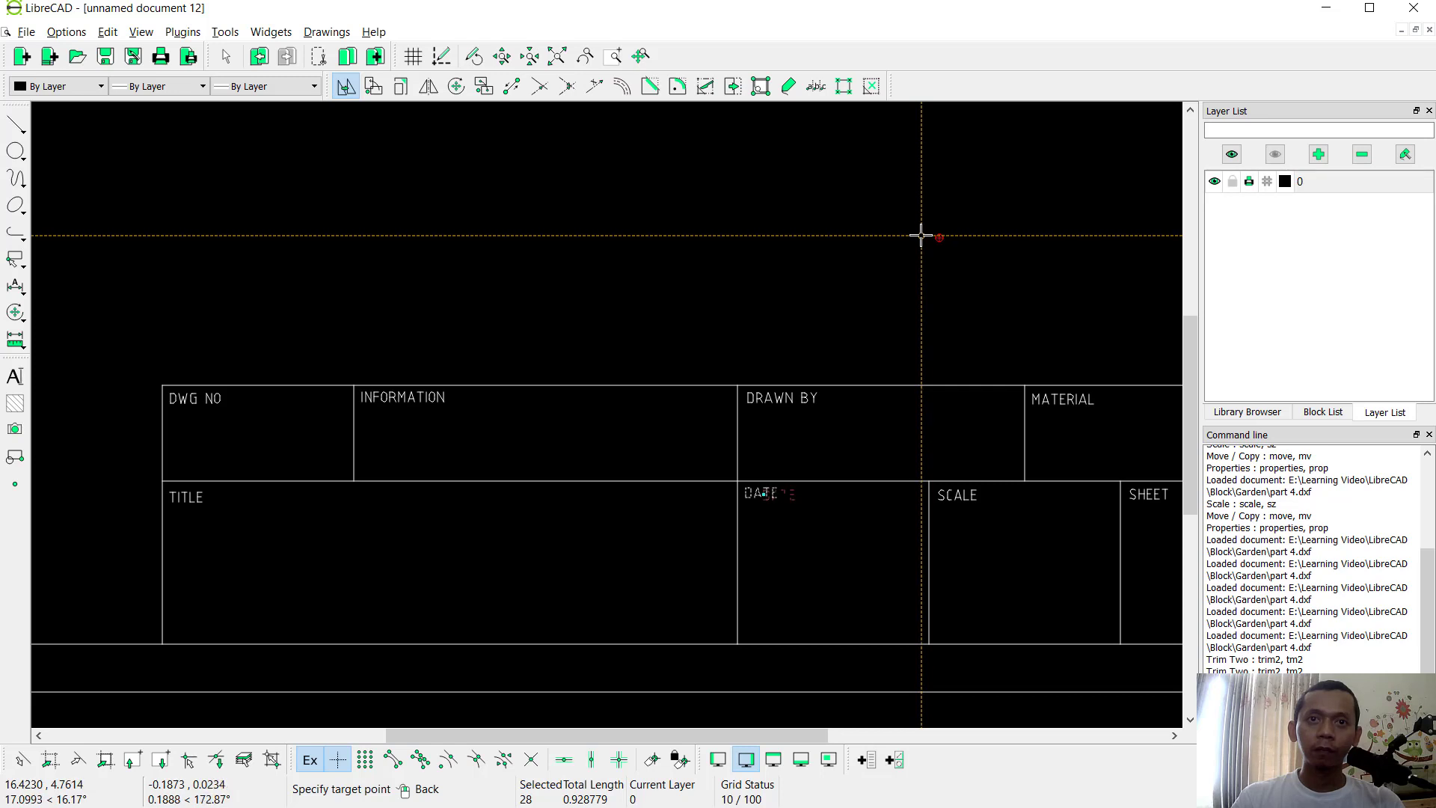
{"action": "left_click", "coordinate": [922, 236]}
{"action": "left_click", "coordinate": [773, 472]}
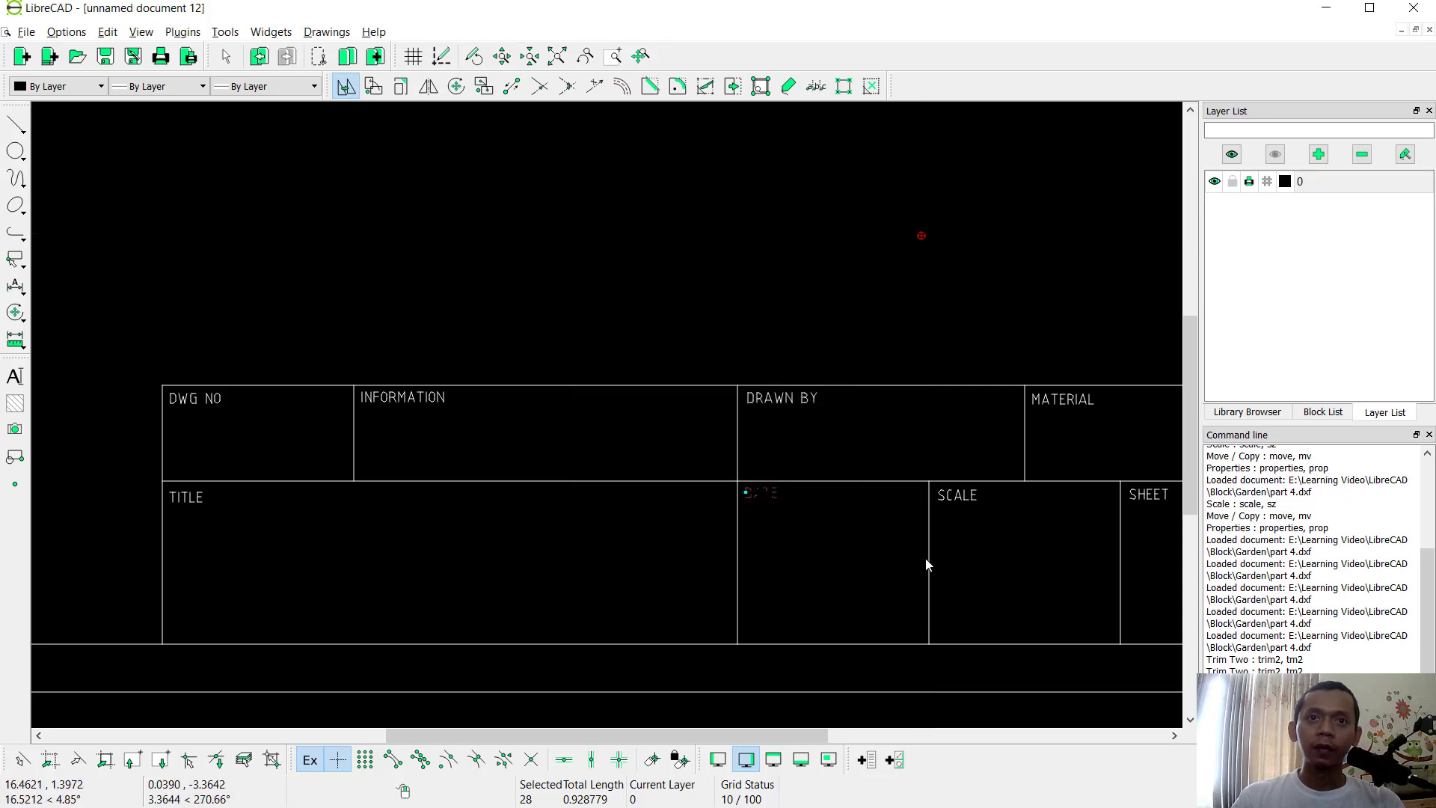
{"action": "scroll", "coordinate": [907, 565], "scroll_direction": "down", "scroll_amount": 3}
{"action": "middle_click_drag", "start_coordinate": [897, 564], "coordinate": [813, 590]}
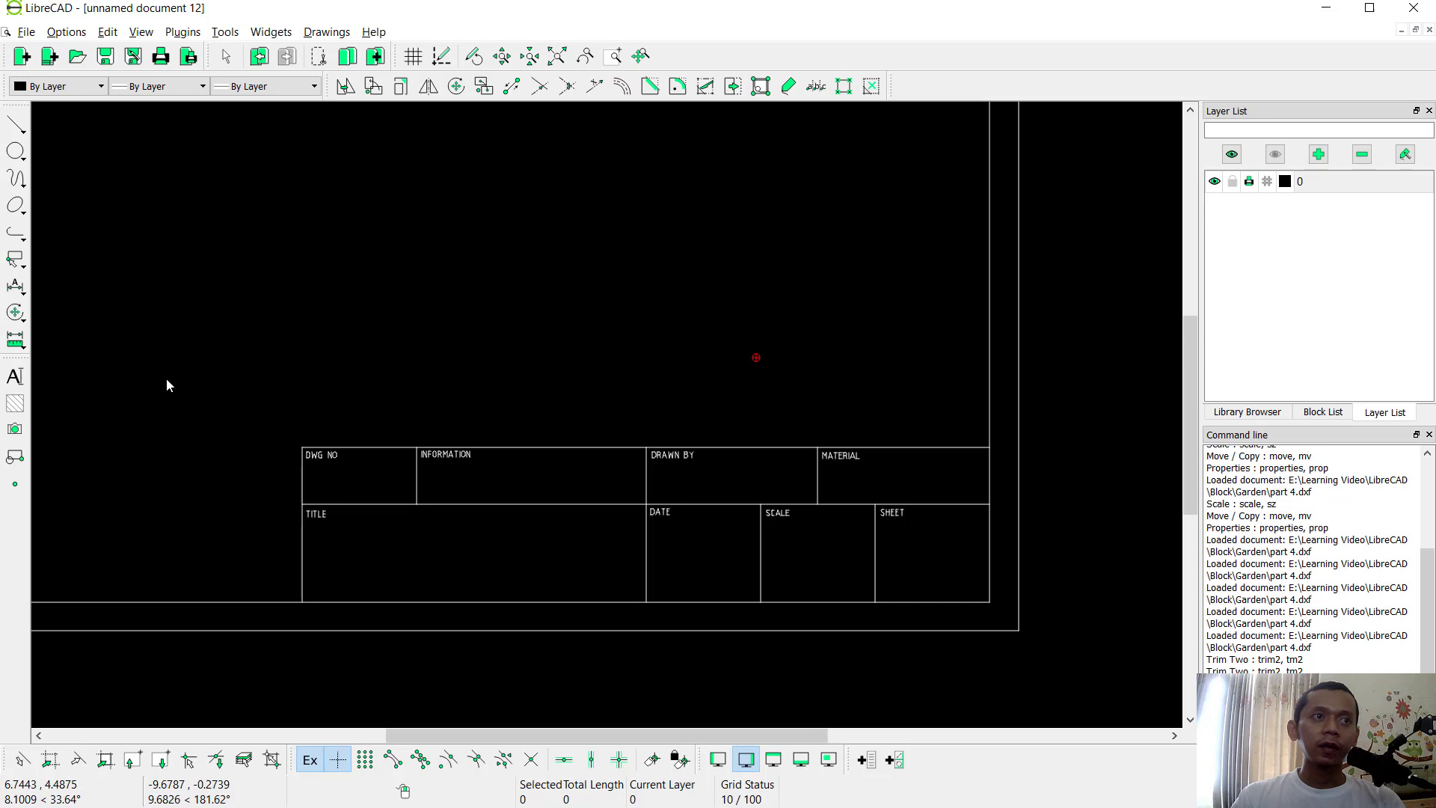
{"action": "left_click", "coordinate": [15, 377]}
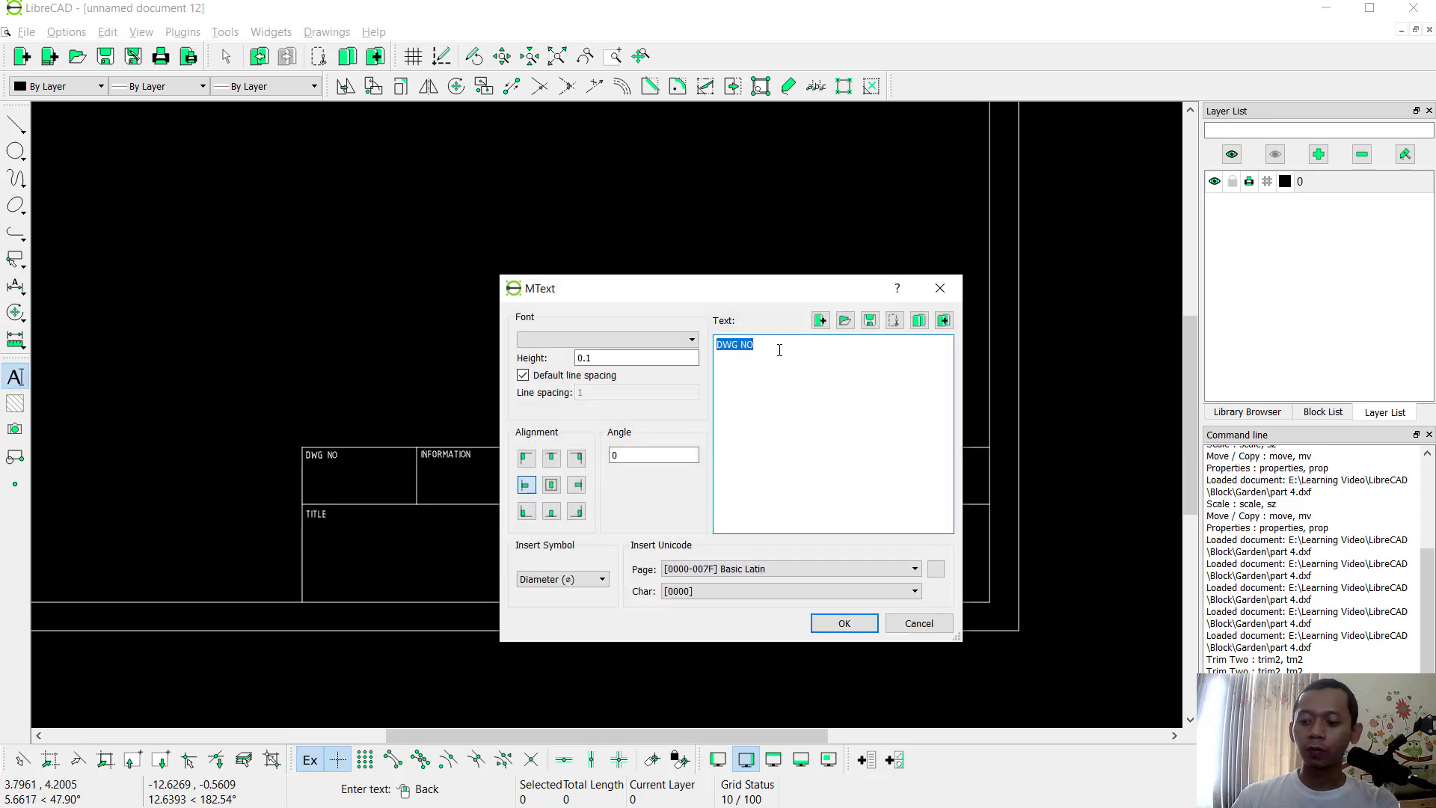
Set up a new centred text with height 0.2
{"action": "double_click", "coordinate": [584, 357]}
{"action": "type", "text": "0.2"}
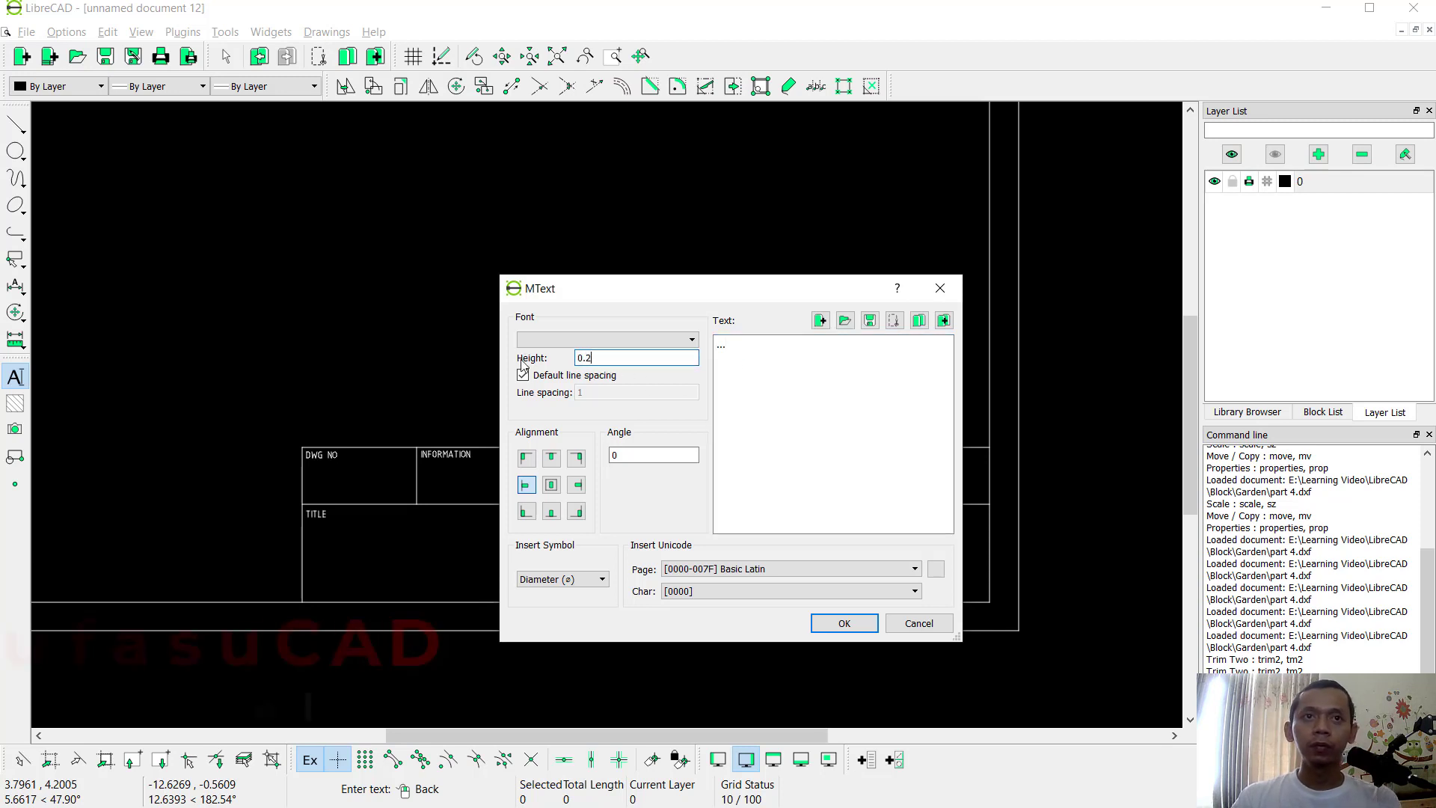
{"action": "left_click", "coordinate": [558, 487]}
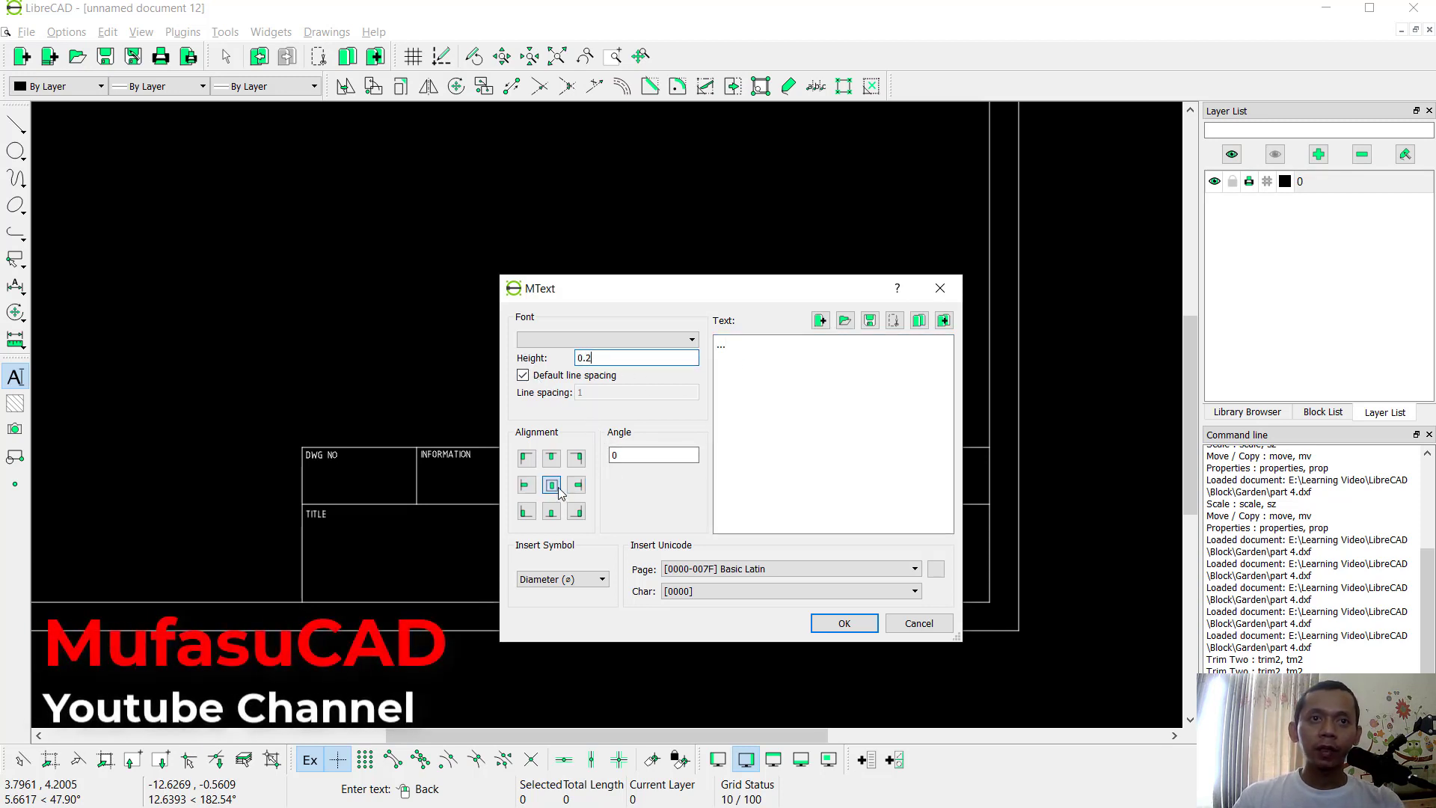
{"action": "left_click", "coordinate": [844, 623]}
Place "..." placeholders in the DWG NO, INFORMATION, DRAWN BY, MATERIAL, SHEET, SCALE and DATE cells
{"action": "scroll", "coordinate": [386, 497], "scroll_direction": "up", "scroll_amount": 2}
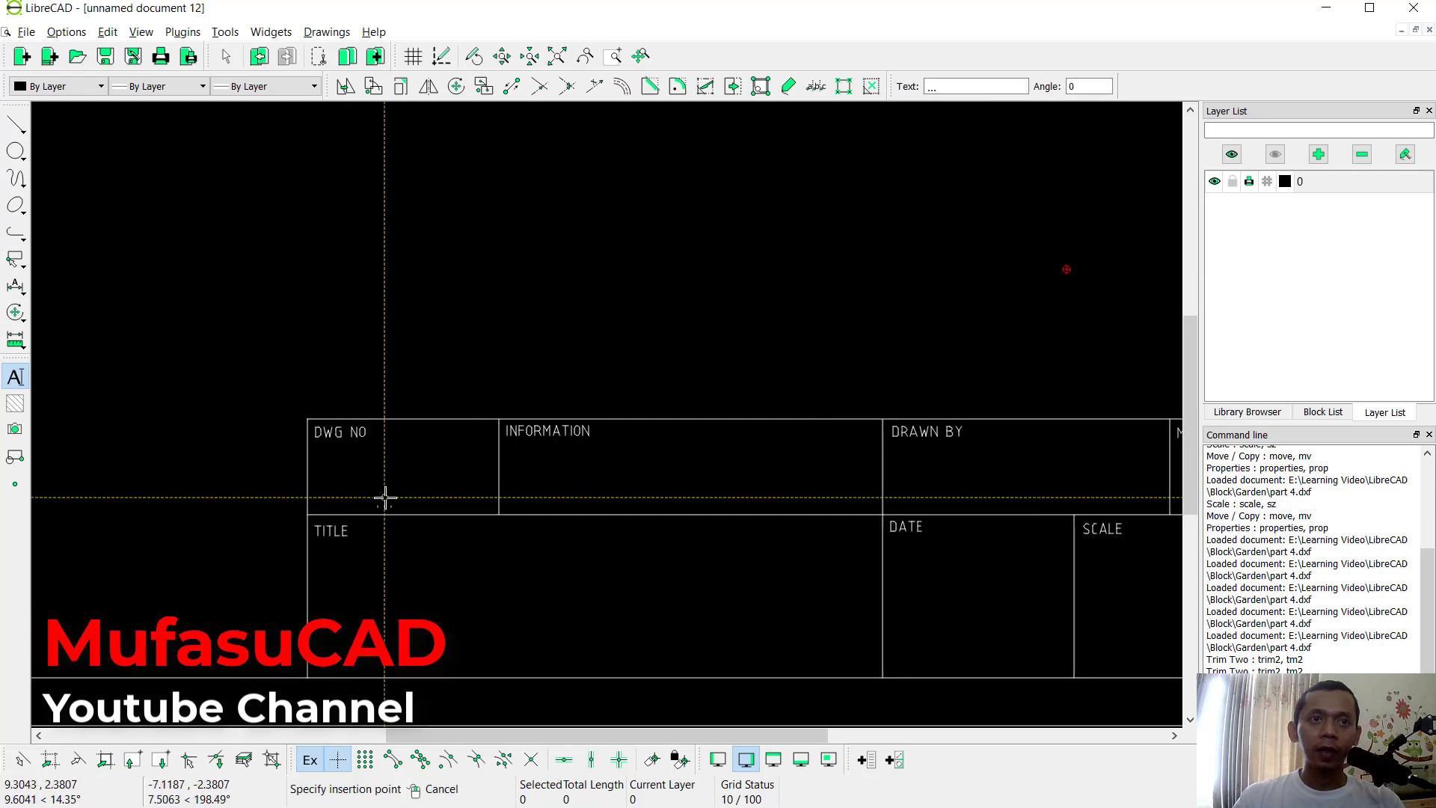
{"action": "left_click", "coordinate": [400, 504]}
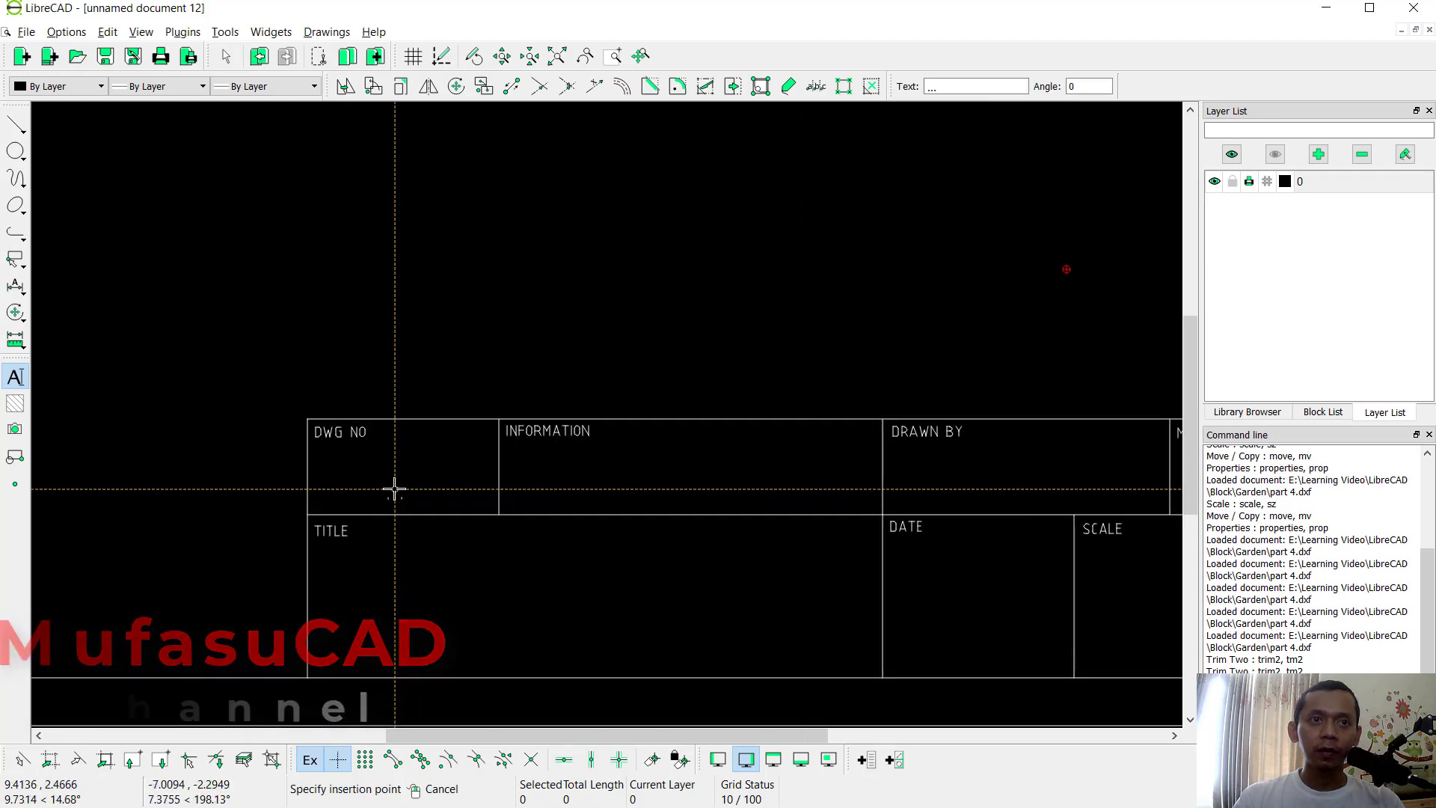
{"action": "left_click", "coordinate": [689, 490]}
{"action": "mouse_move", "coordinate": [686, 491]}
{"action": "middle_mouse_down"}
{"action": "mouse_move", "coordinate": [772, 491]}
{"action": "mouse_move", "coordinate": [686, 474]}
{"action": "middle_mouse_up"}
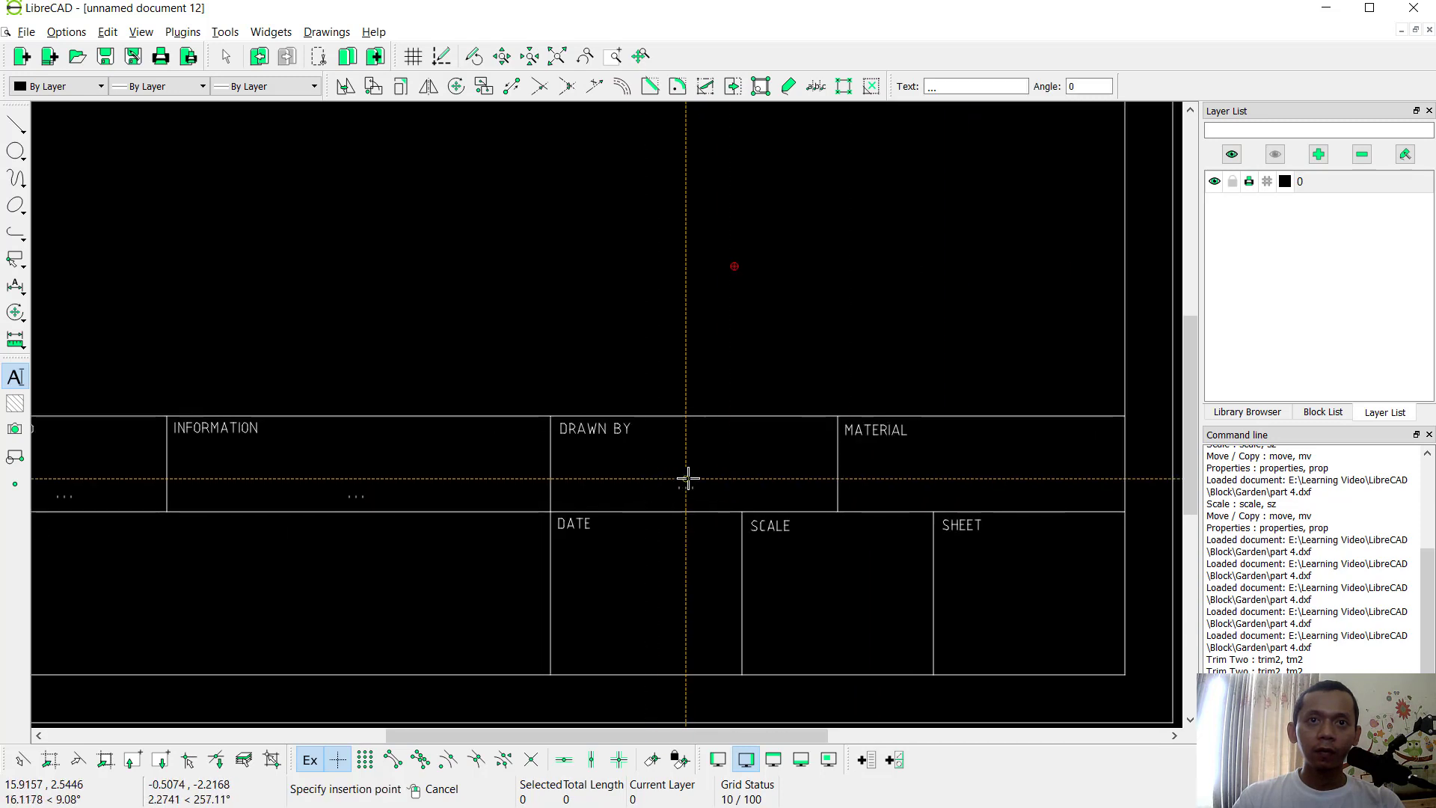
{"action": "left_click", "coordinate": [697, 487]}
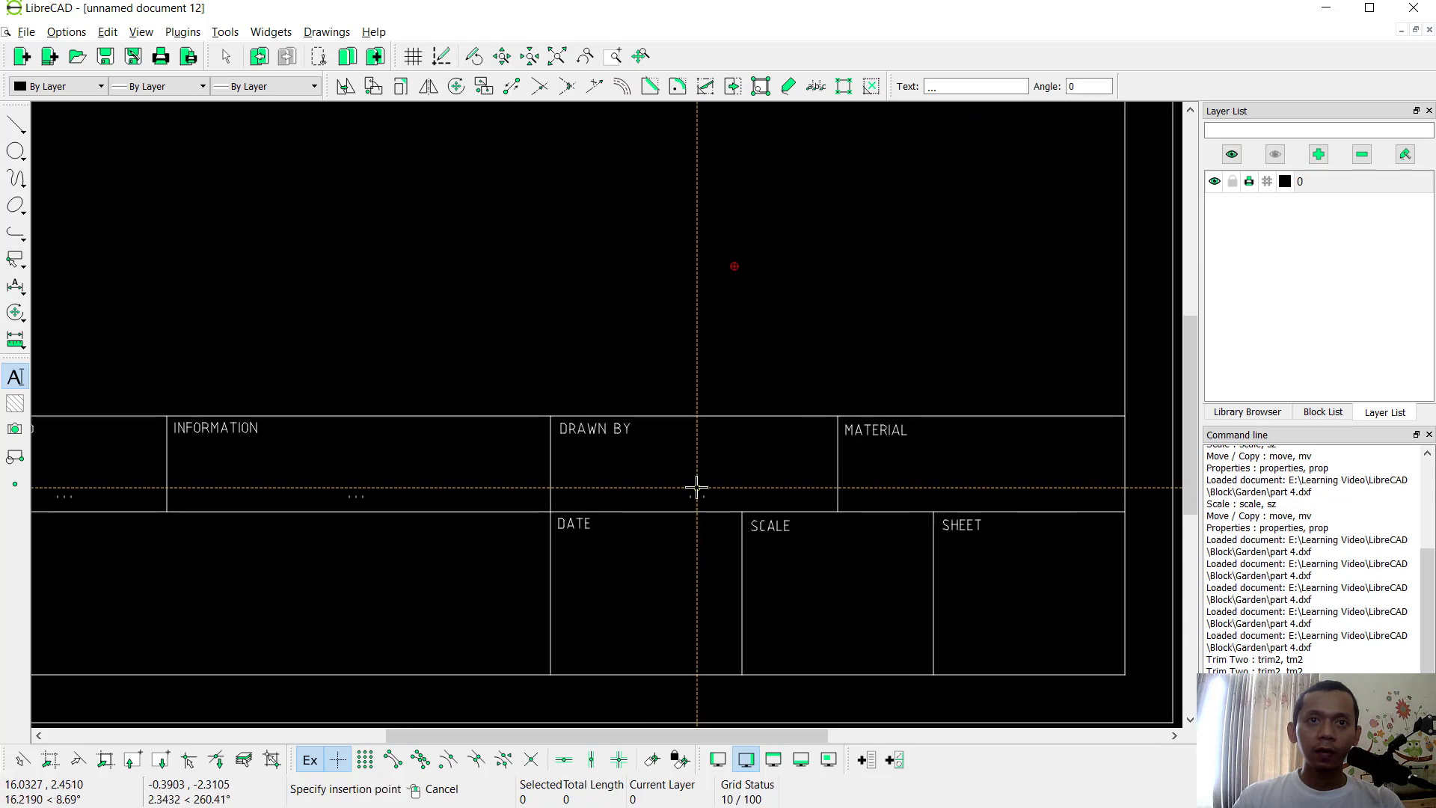
{"action": "left_click", "coordinate": [980, 485]}
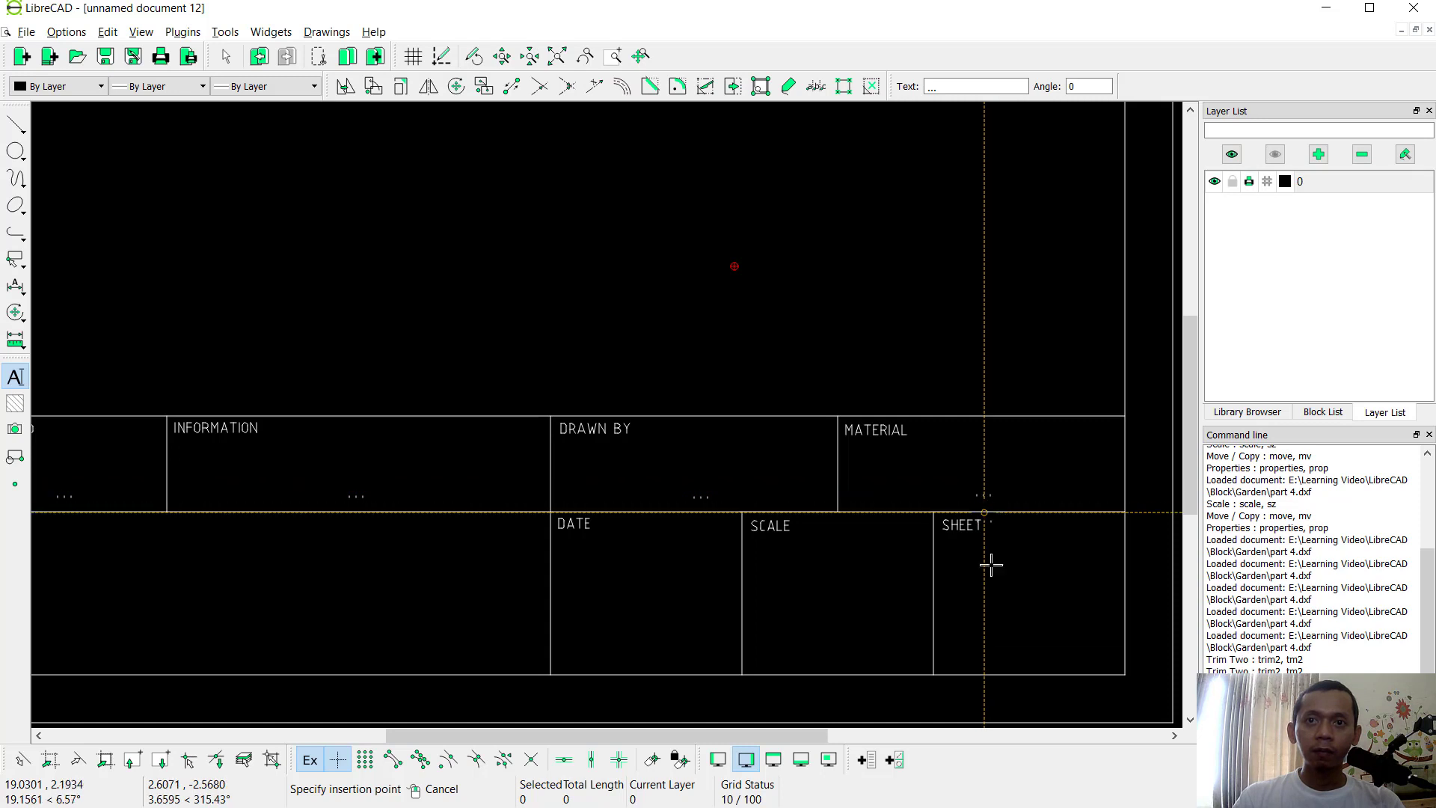
{"action": "left_click", "coordinate": [1031, 635]}
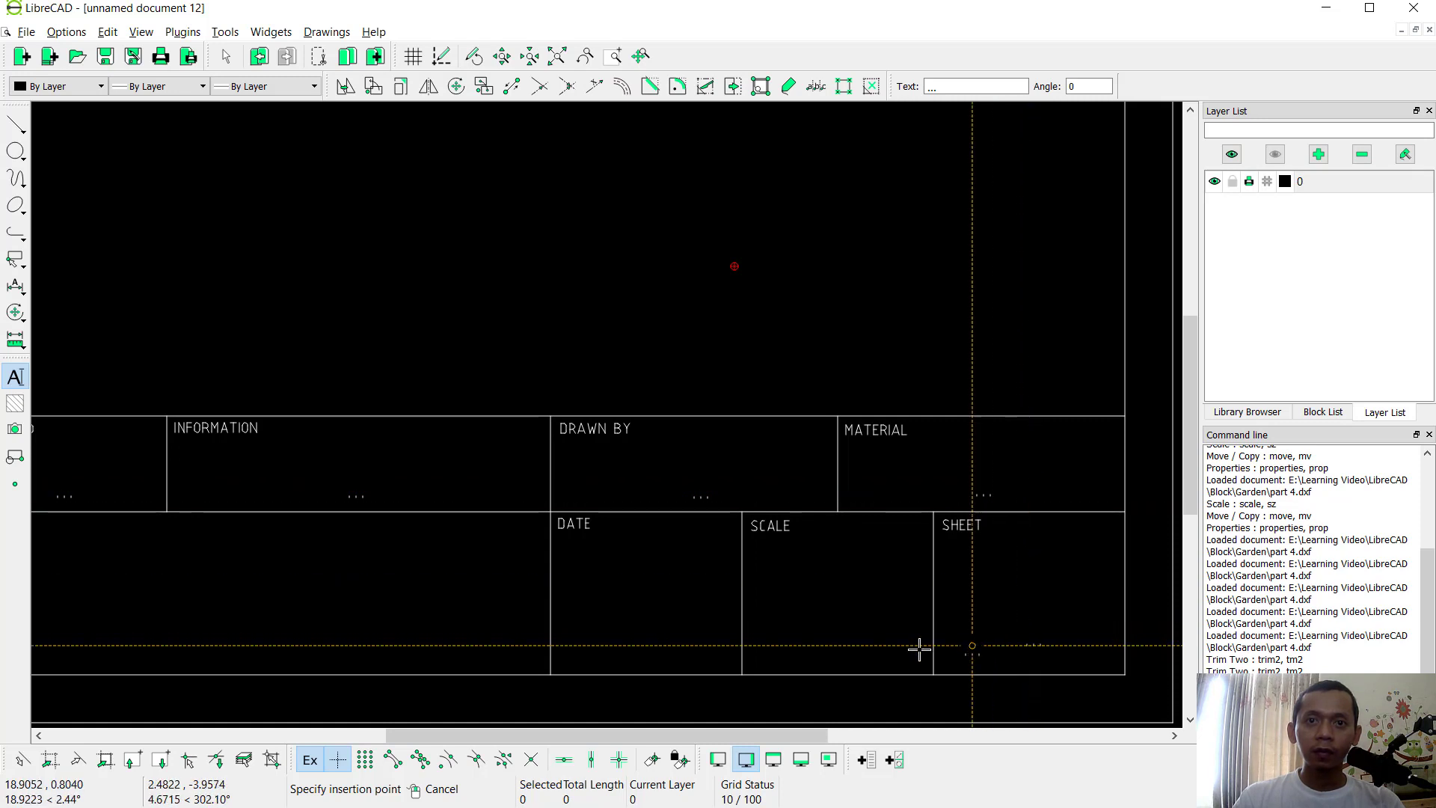
{"action": "left_click", "coordinate": [830, 638]}
{"action": "left_click", "coordinate": [644, 636]}
{"action": "middle_click_drag", "start_coordinate": [420, 606], "coordinate": [609, 619]}
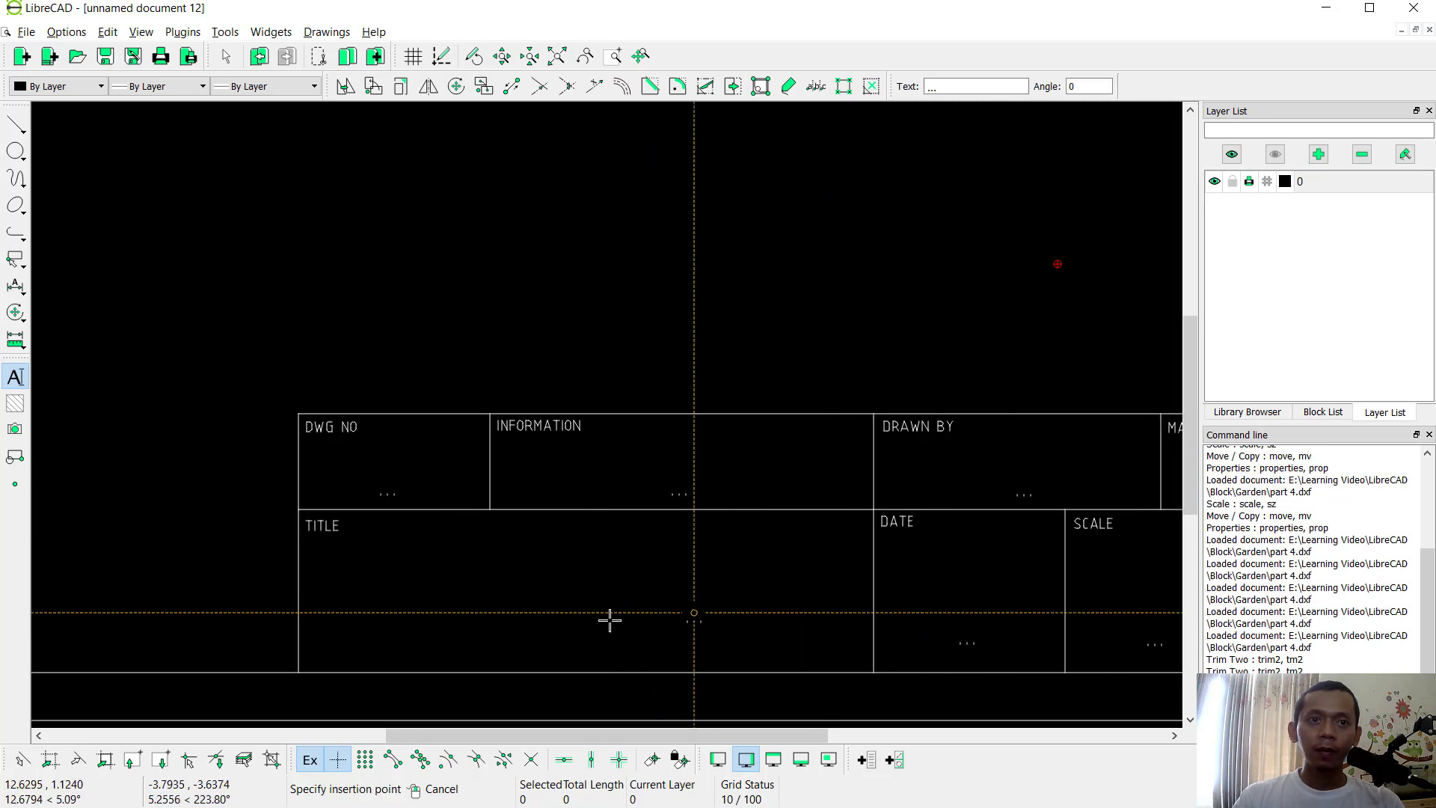
Place the last "..." placeholder in the TITLE cell and frame the whole sheet
{"action": "left_click", "coordinate": [543, 635]}
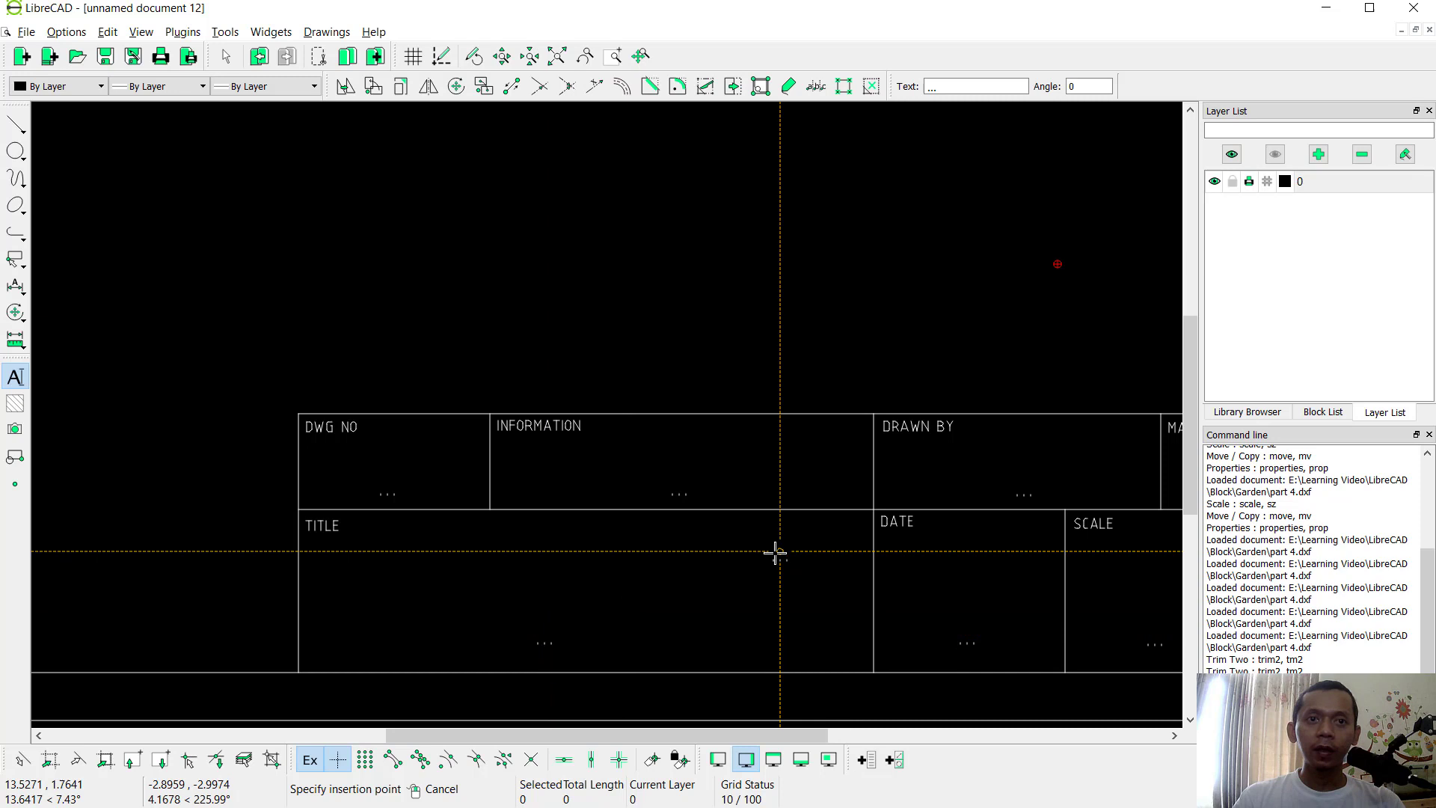
{"action": "right_click", "coordinate": [775, 551]}
{"action": "scroll", "coordinate": [752, 561], "scroll_direction": "down", "scroll_amount": 4}
{"action": "scroll", "coordinate": [668, 453], "scroll_direction": "down", "scroll_amount": 2}
{"action": "mouse_move", "coordinate": [668, 452]}
{"action": "middle_mouse_down"}
{"action": "mouse_move", "coordinate": [699, 423]}
{"action": "mouse_move", "coordinate": [555, 562]}
{"action": "middle_mouse_up"}
{"action": "scroll", "coordinate": [555, 561], "scroll_direction": "up", "scroll_amount": 2}
{"action": "scroll", "coordinate": [740, 527], "scroll_direction": "up", "scroll_amount": 1}
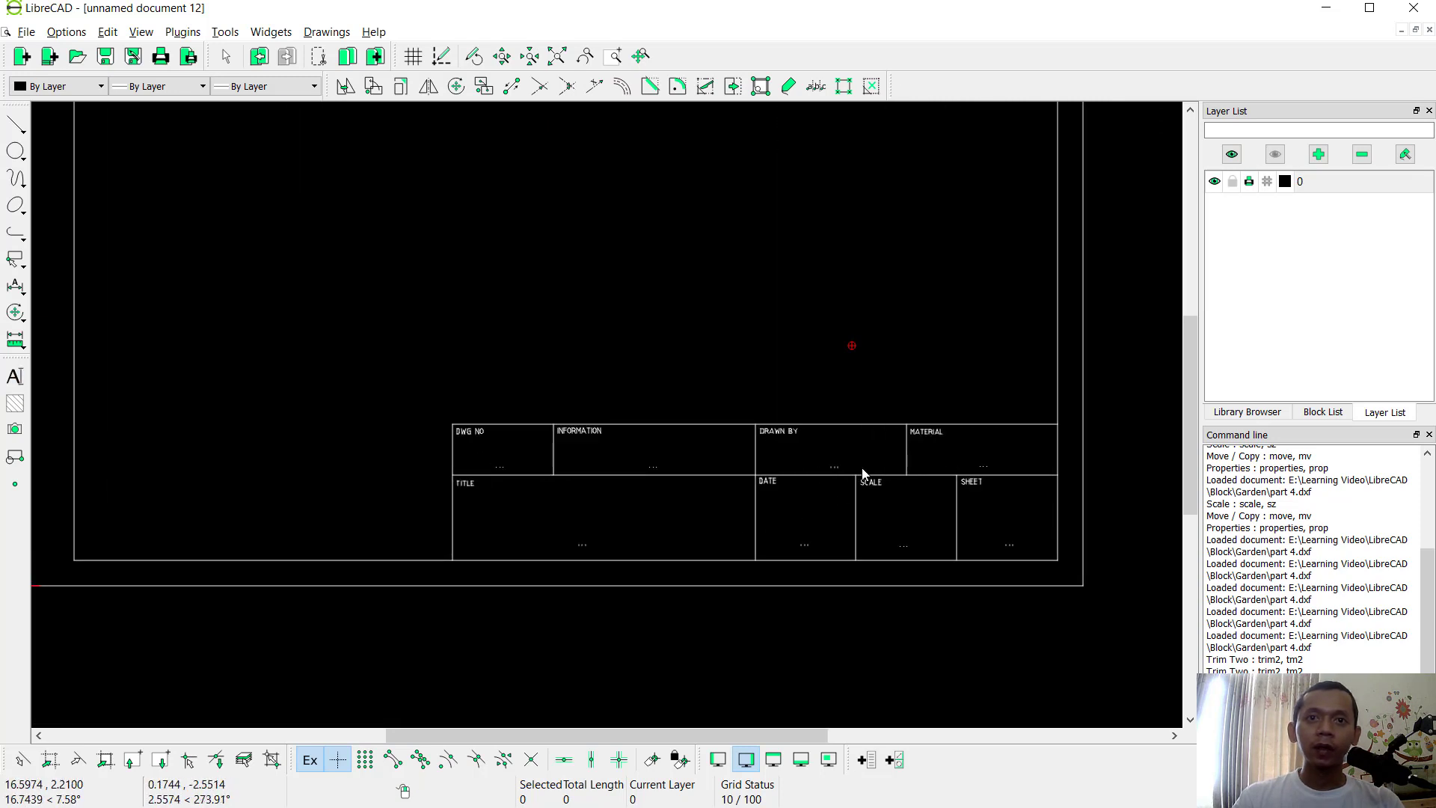
{"action": "scroll", "coordinate": [697, 500], "scroll_direction": "down", "scroll_amount": 4}
{"action": "middle_click_drag", "start_coordinate": [720, 338], "coordinate": [722, 458]}
{"action": "scroll", "coordinate": [721, 451], "scroll_direction": "down", "scroll_amount": 2}
{"action": "middle_click_drag", "start_coordinate": [668, 363], "coordinate": [671, 375]}
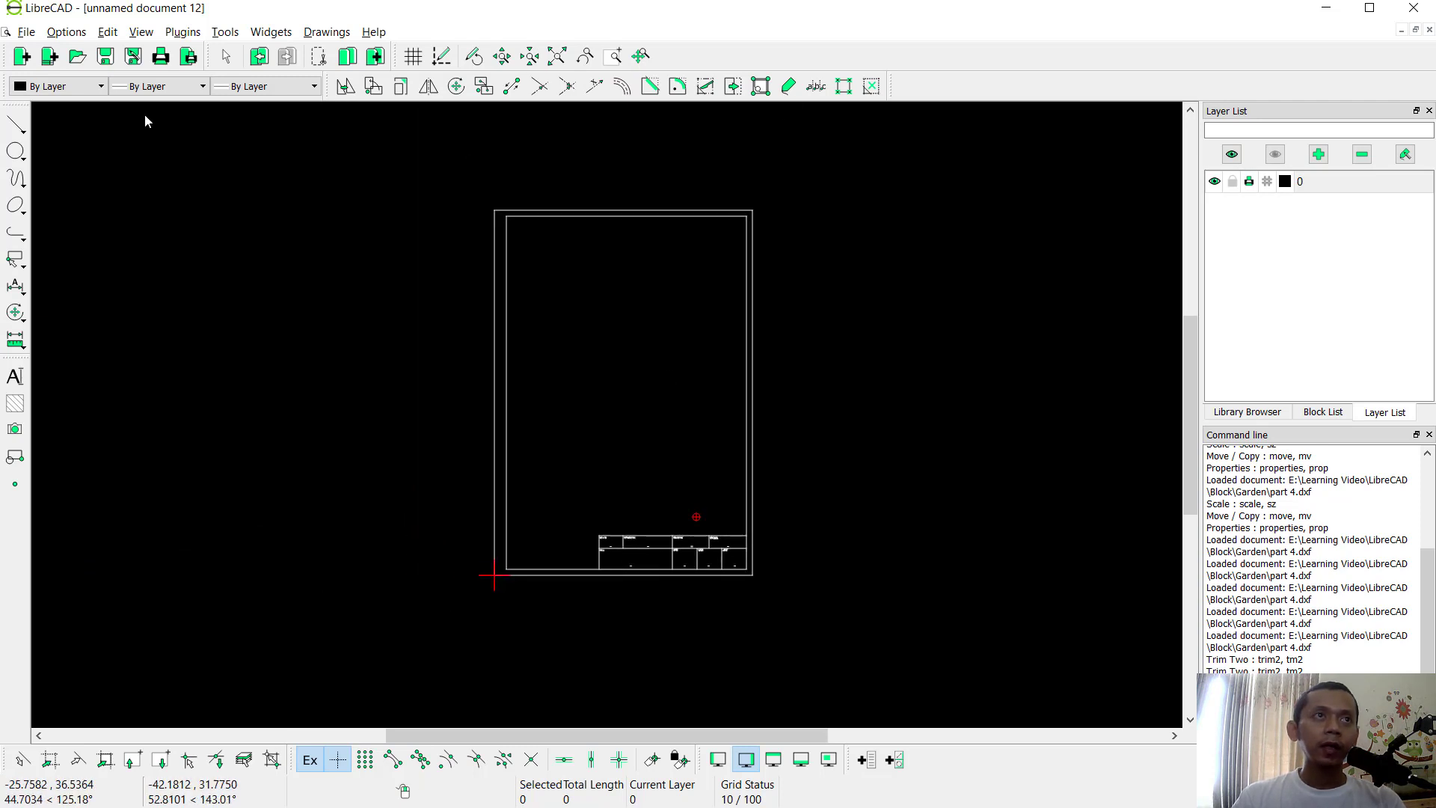
Save the drawing as EXAMPLE TITLE BLOCK.dxf in the Garden folder
{"action": "left_click", "coordinate": [129, 58]}
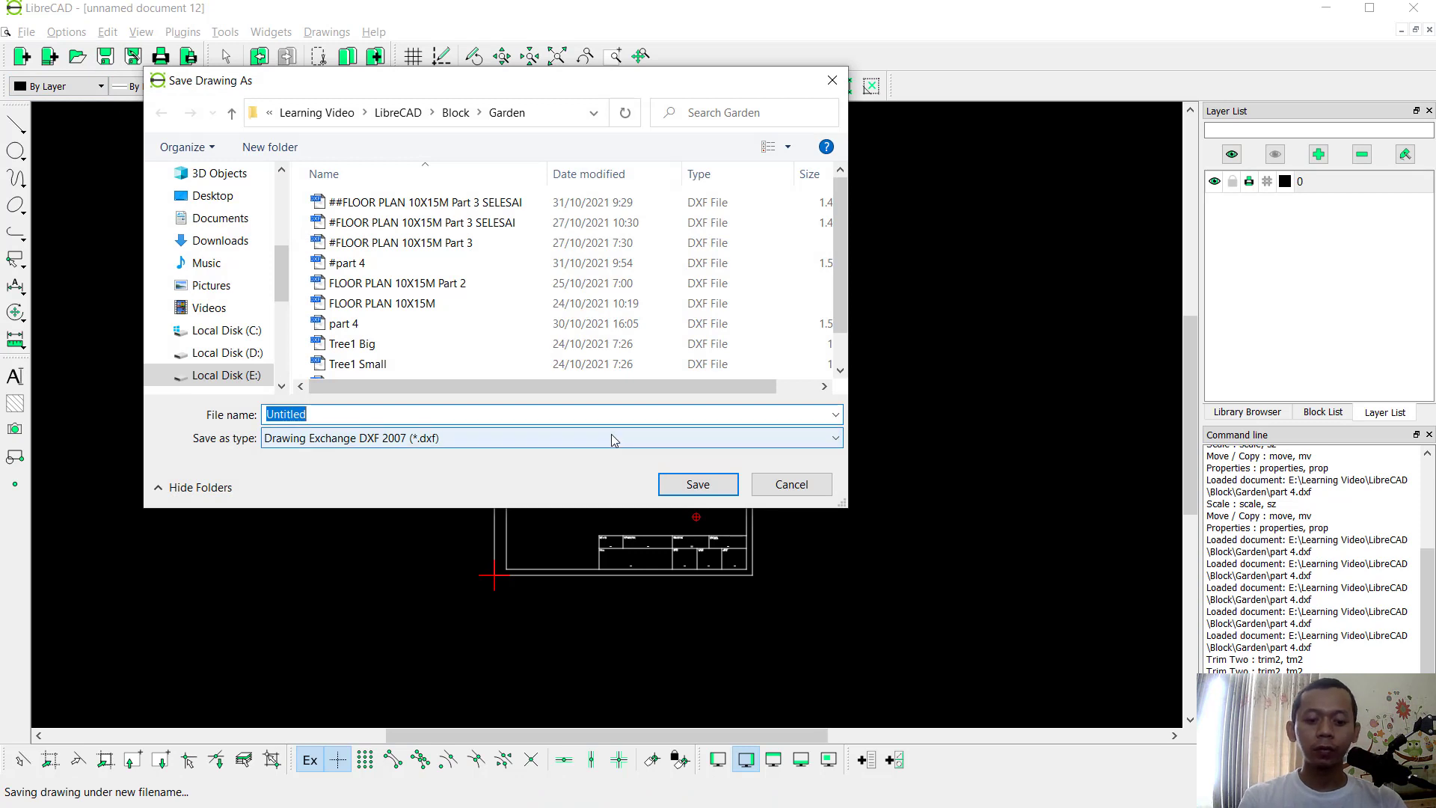
{"action": "type", "text": "EXAMPLE TITLE BLOCK"}
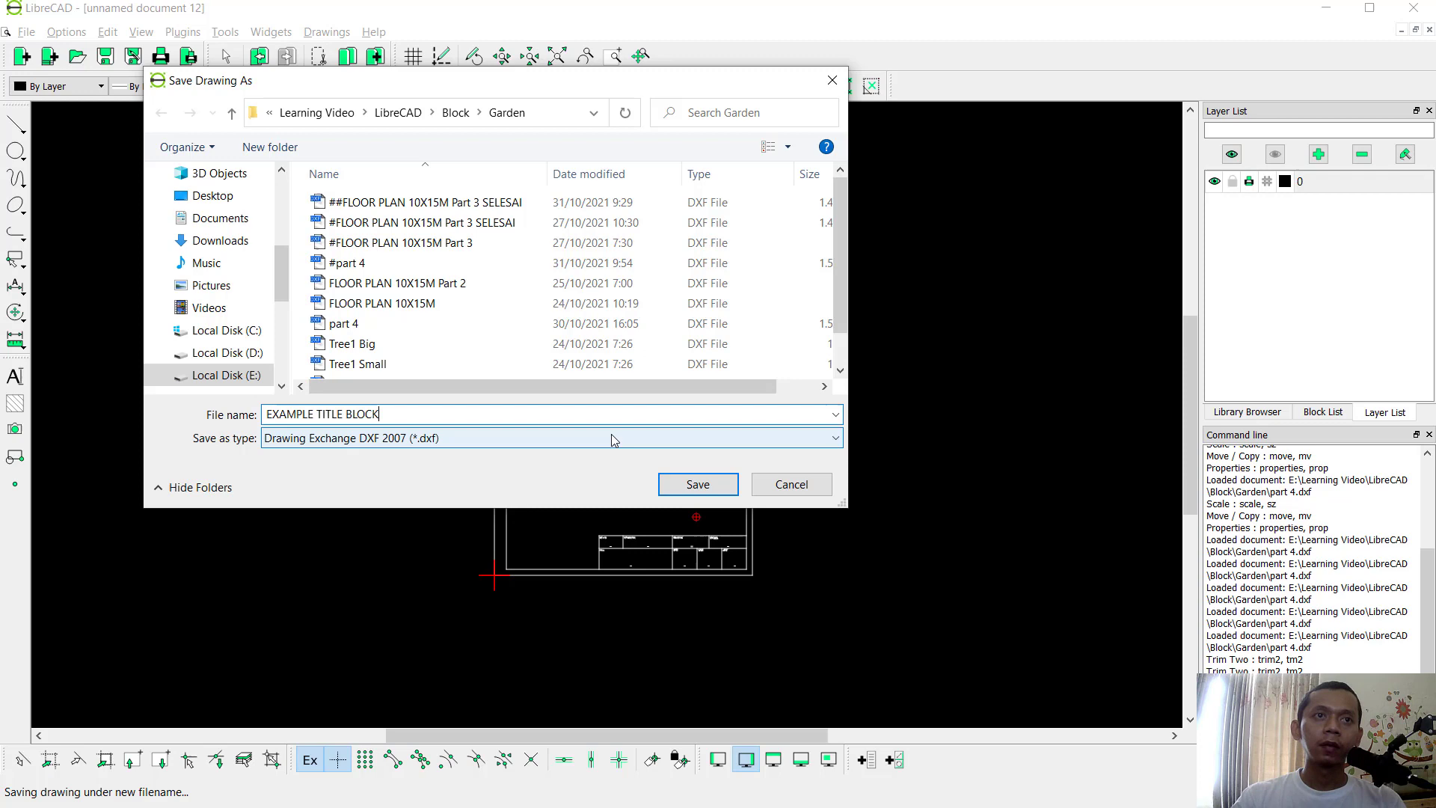
{"action": "left_click", "coordinate": [701, 486]}
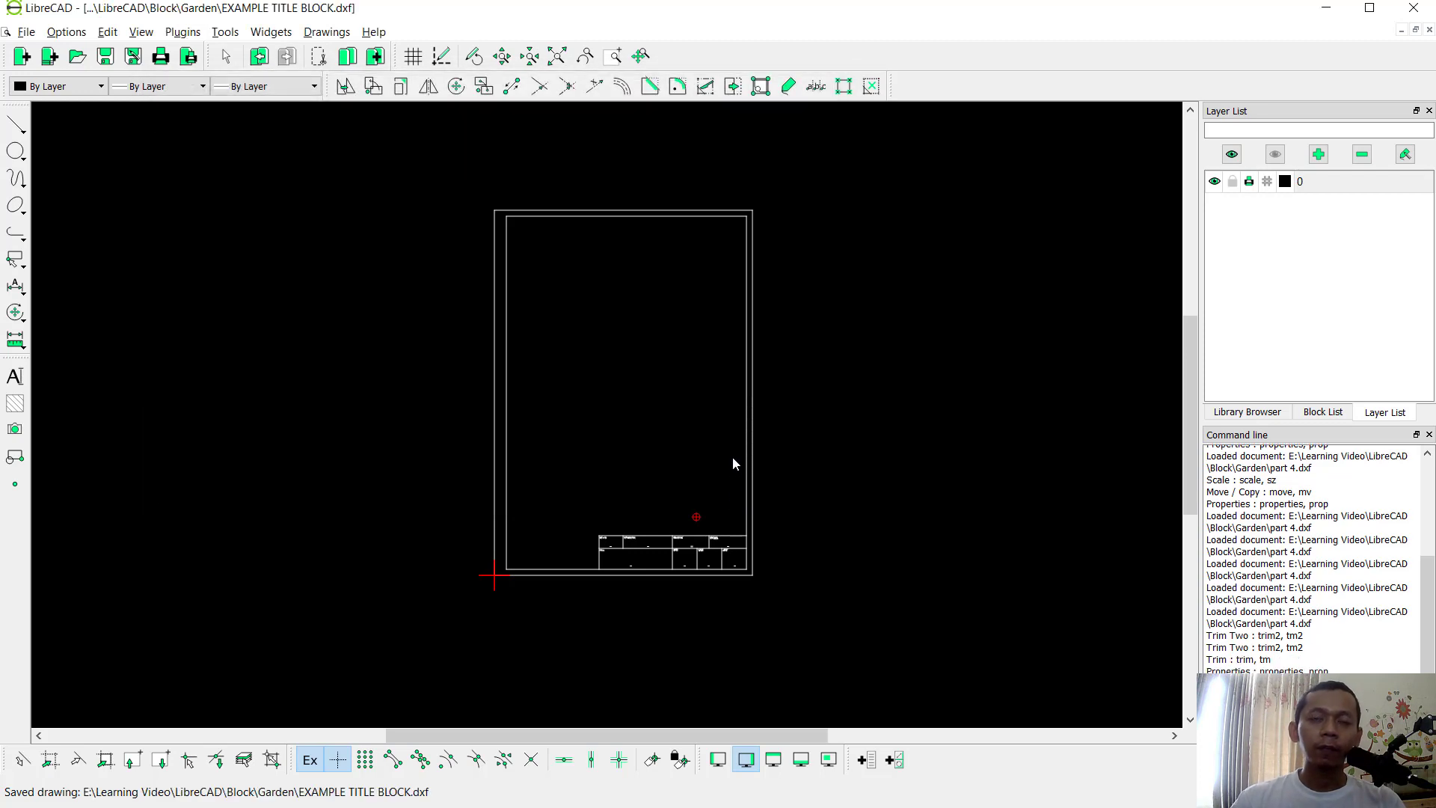
Close the title block drawing and make layer 0 current on the part 4 floor plan
{"action": "left_click", "coordinate": [1430, 29]}
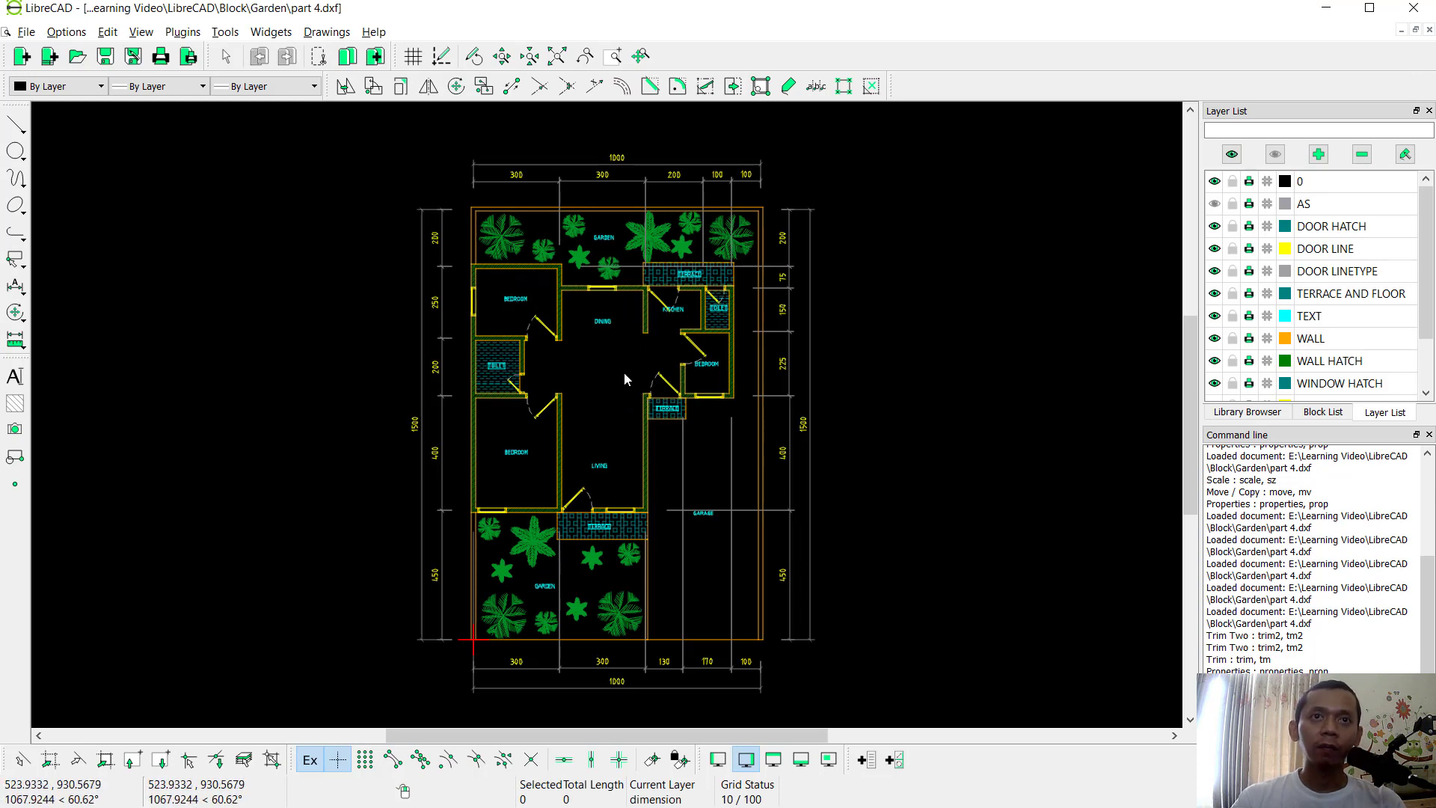
{"action": "middle_click_drag", "start_coordinate": [608, 373], "coordinate": [601, 364]}
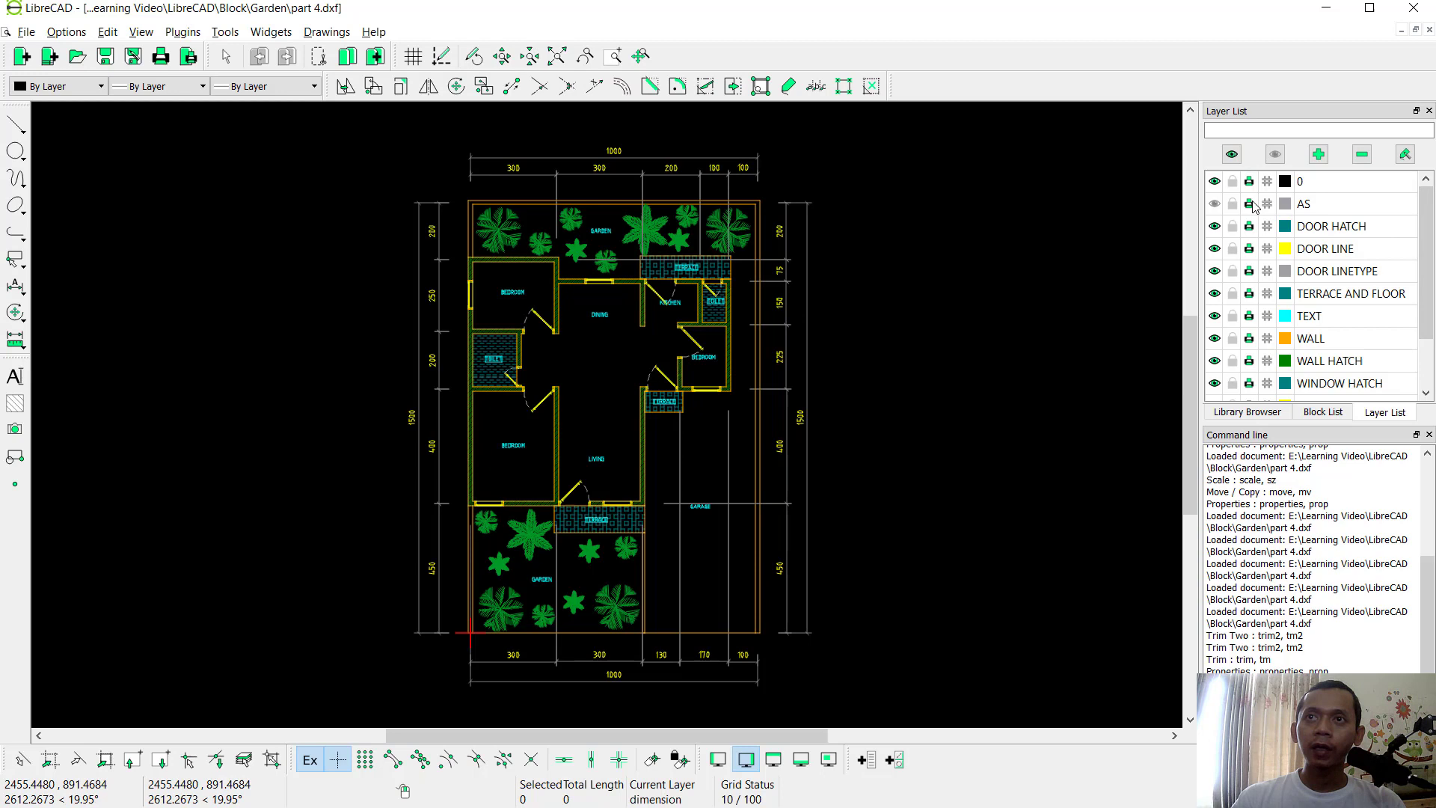
{"action": "left_click", "coordinate": [1215, 204]}
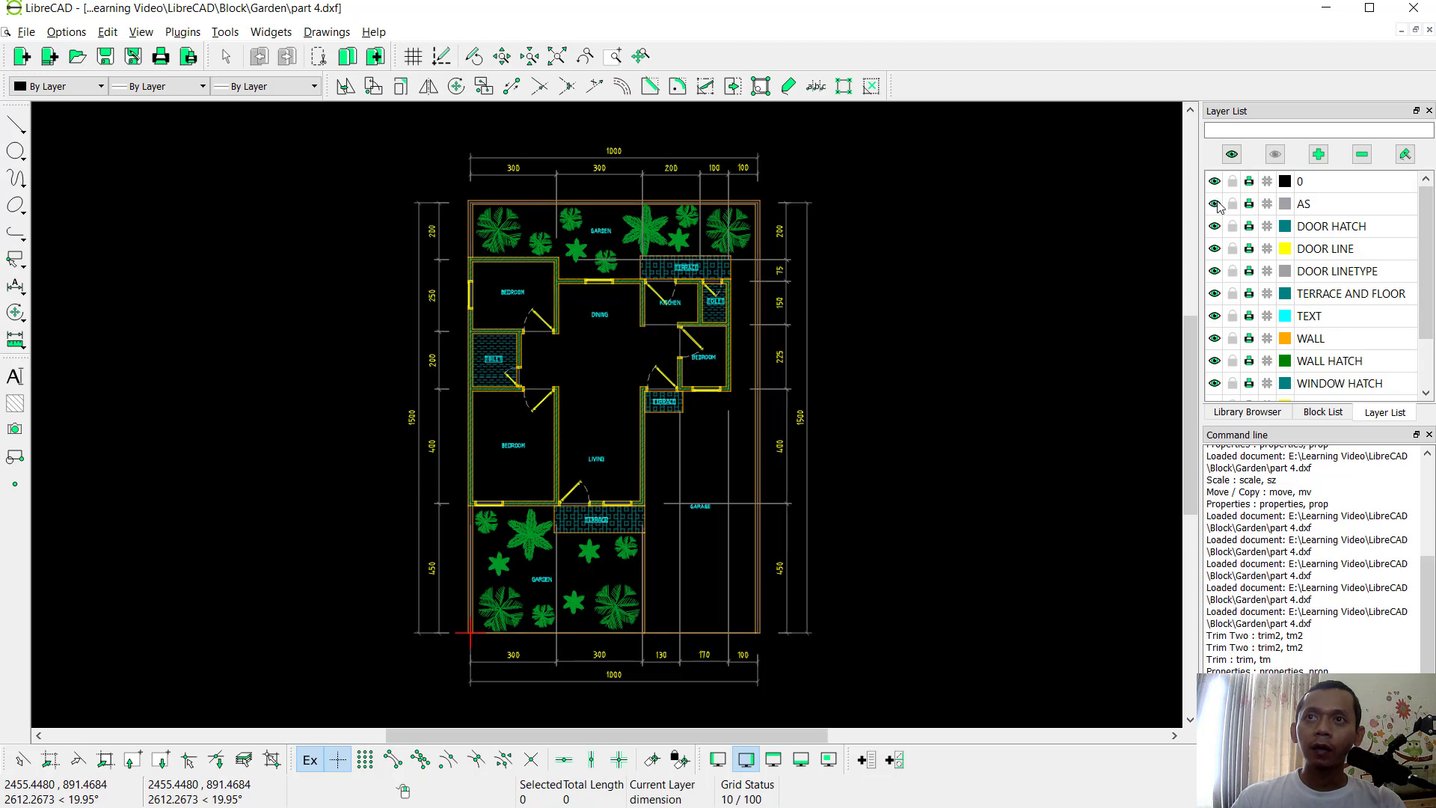
{"action": "left_click", "coordinate": [1216, 204]}
{"action": "left_click", "coordinate": [1320, 184]}
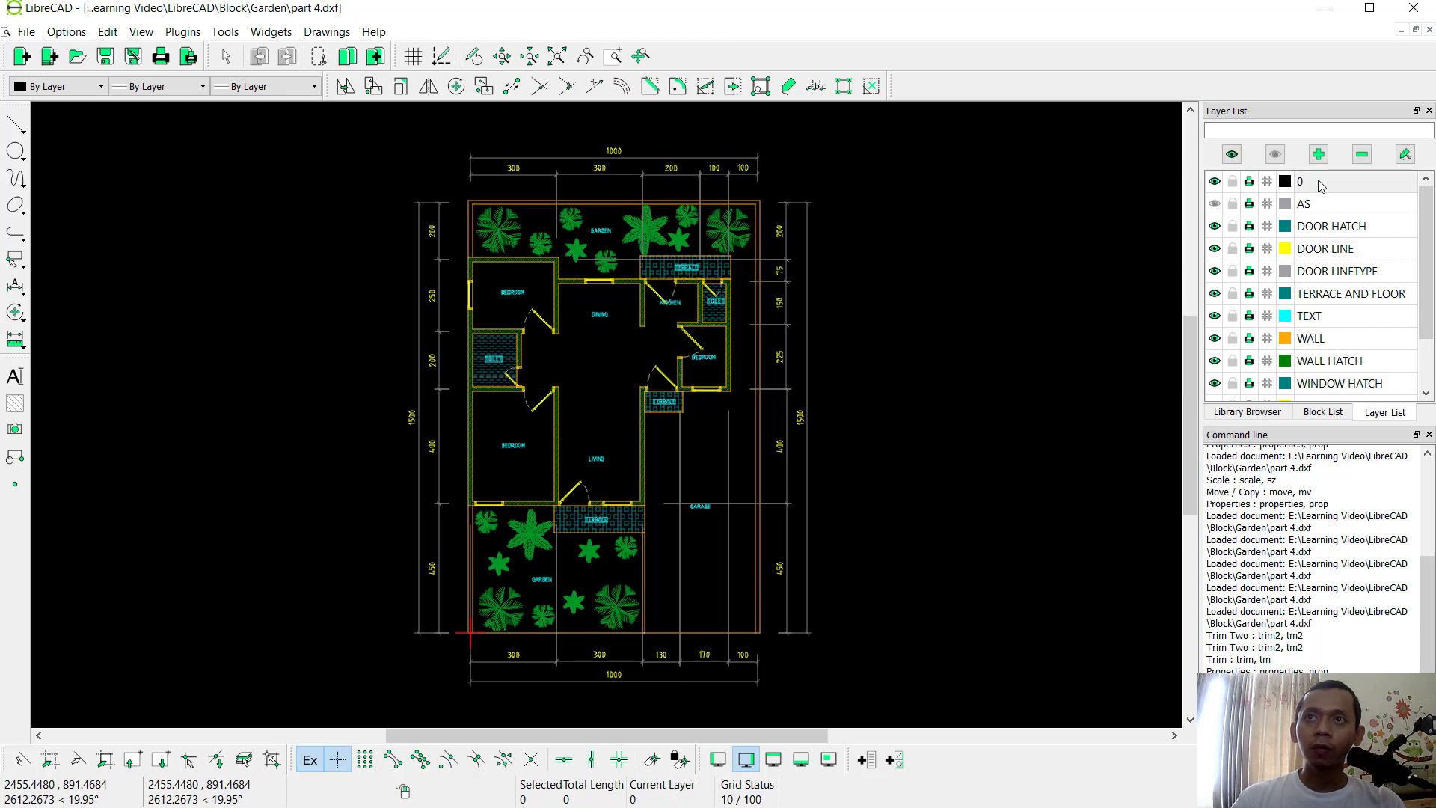
{"action": "left_click", "coordinate": [26, 32]}
Import EXAMPLE TITLE BLOCK as a block and place it right of the floor plan
{"action": "mouse_move", "coordinate": [63, 168]}
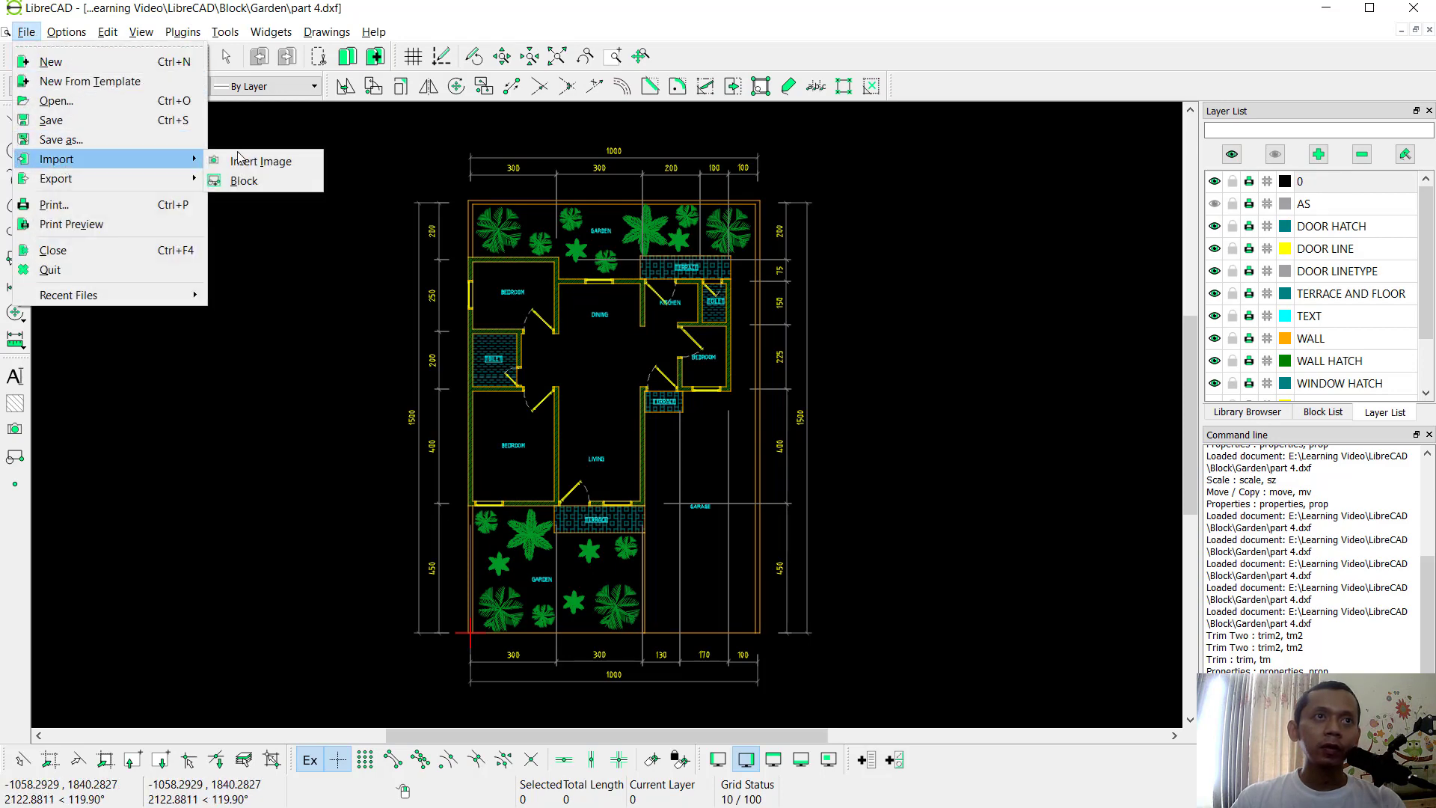
{"action": "left_click", "coordinate": [244, 180]}
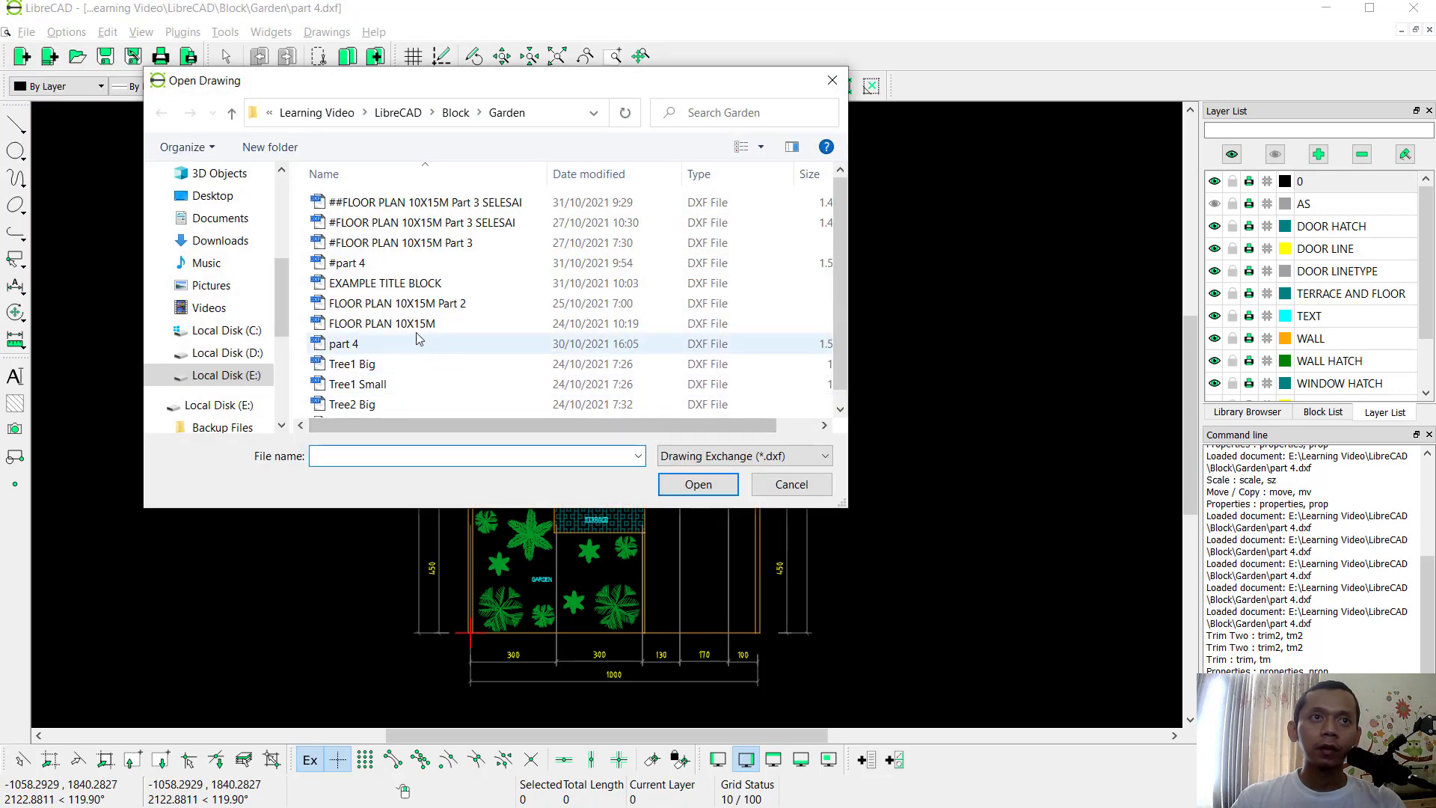
{"action": "left_click", "coordinate": [359, 285]}
{"action": "left_click", "coordinate": [698, 484]}
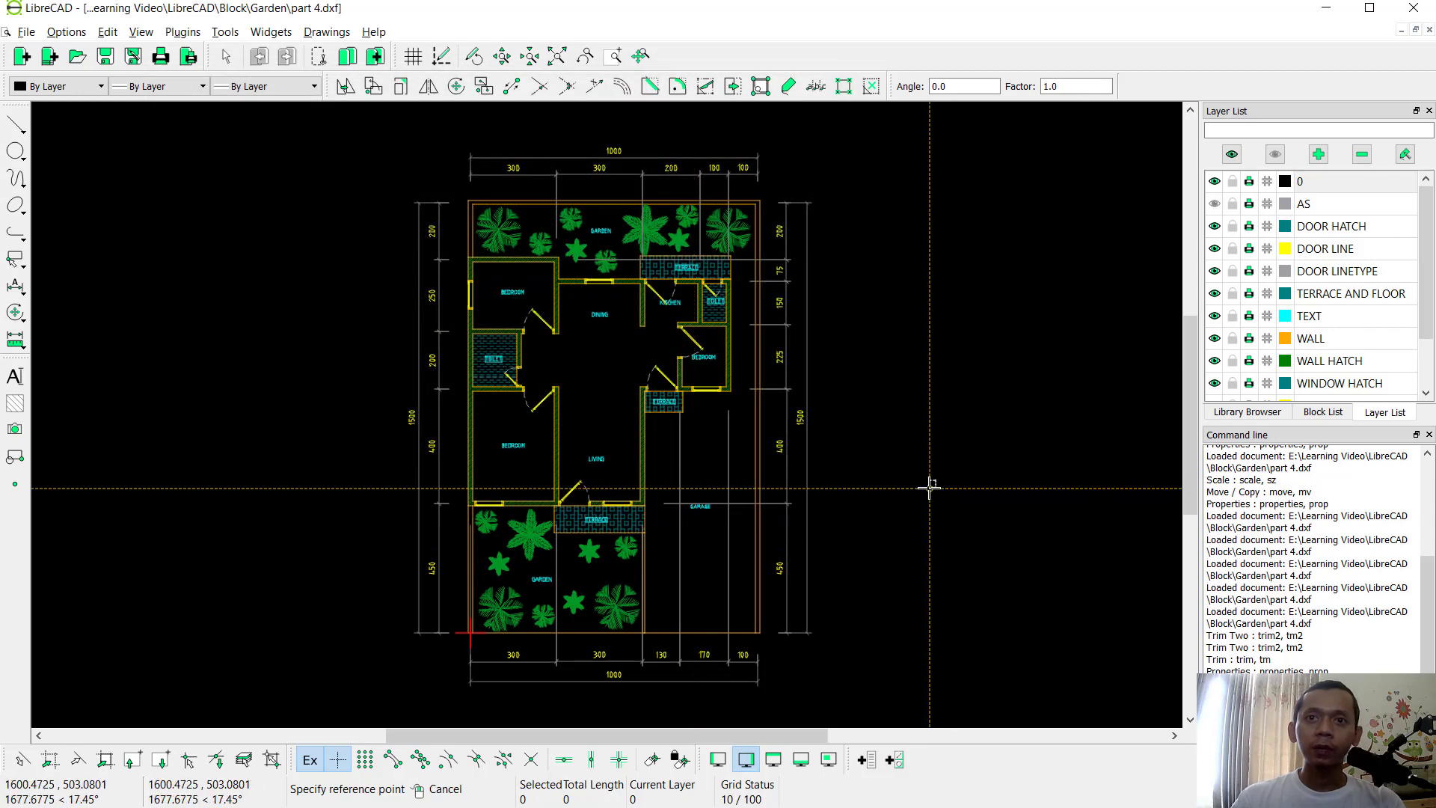
{"action": "left_click", "coordinate": [972, 563]}
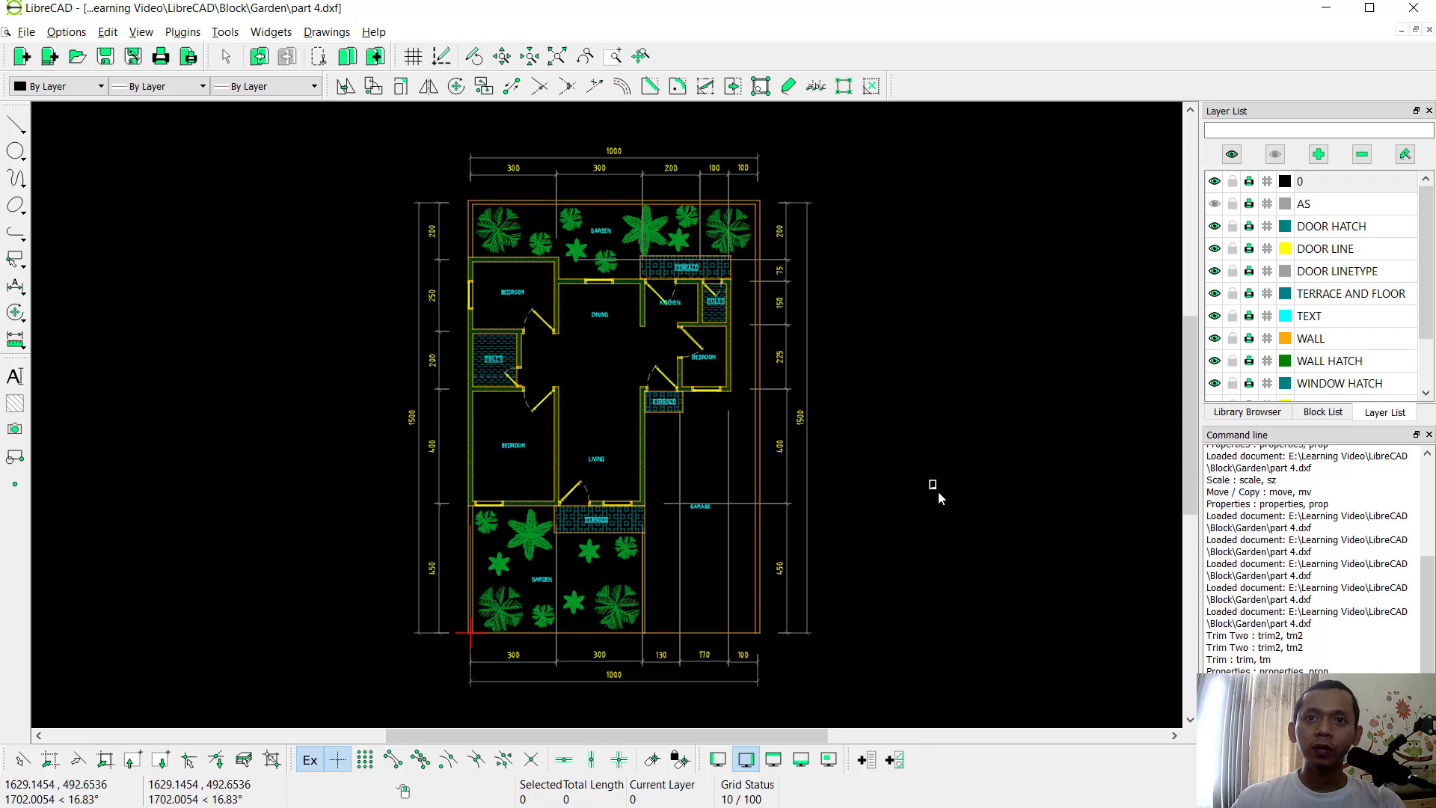
{"action": "scroll", "coordinate": [935, 491], "scroll_direction": "up", "scroll_amount": 1}
{"action": "scroll", "coordinate": [935, 488], "scroll_direction": "up", "scroll_amount": 5}
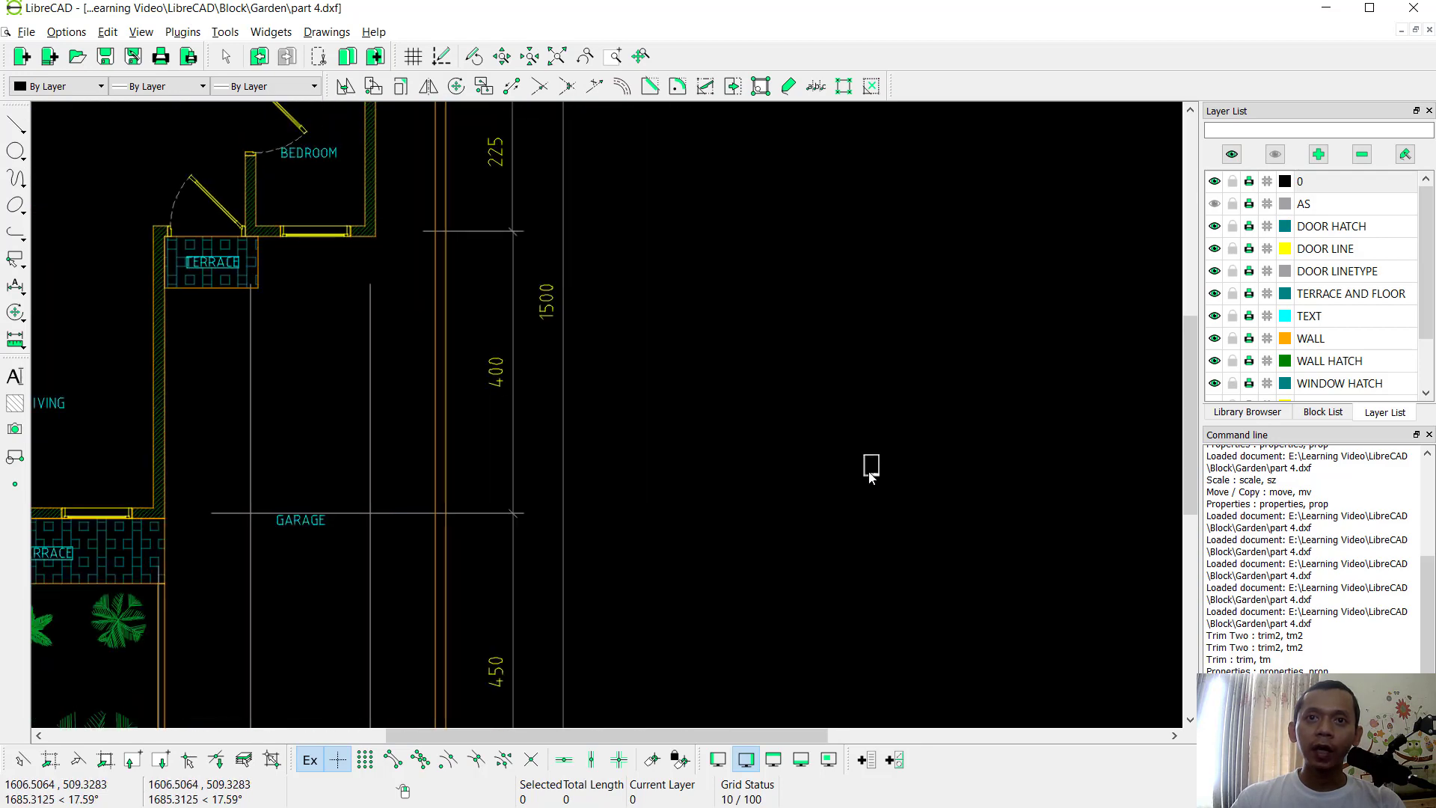
{"action": "scroll", "coordinate": [861, 473], "scroll_direction": "up", "scroll_amount": 5}
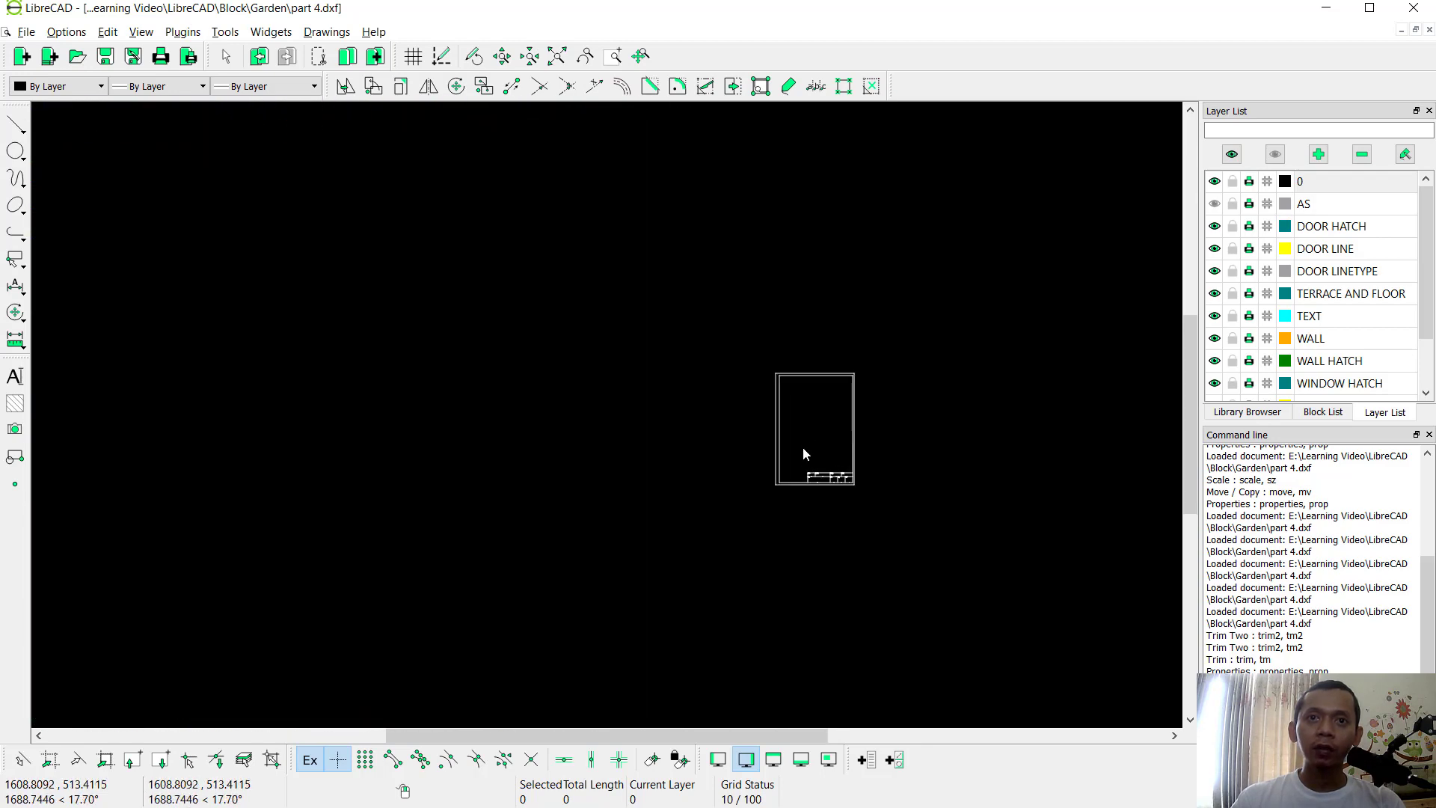
{"action": "scroll", "coordinate": [801, 449], "scroll_direction": "up", "scroll_amount": 1}
Scale the inserted title block by 75 from its frame corner, using endpoint snap
{"action": "left_click_drag", "start_coordinate": [941, 262], "coordinate": [687, 553]}
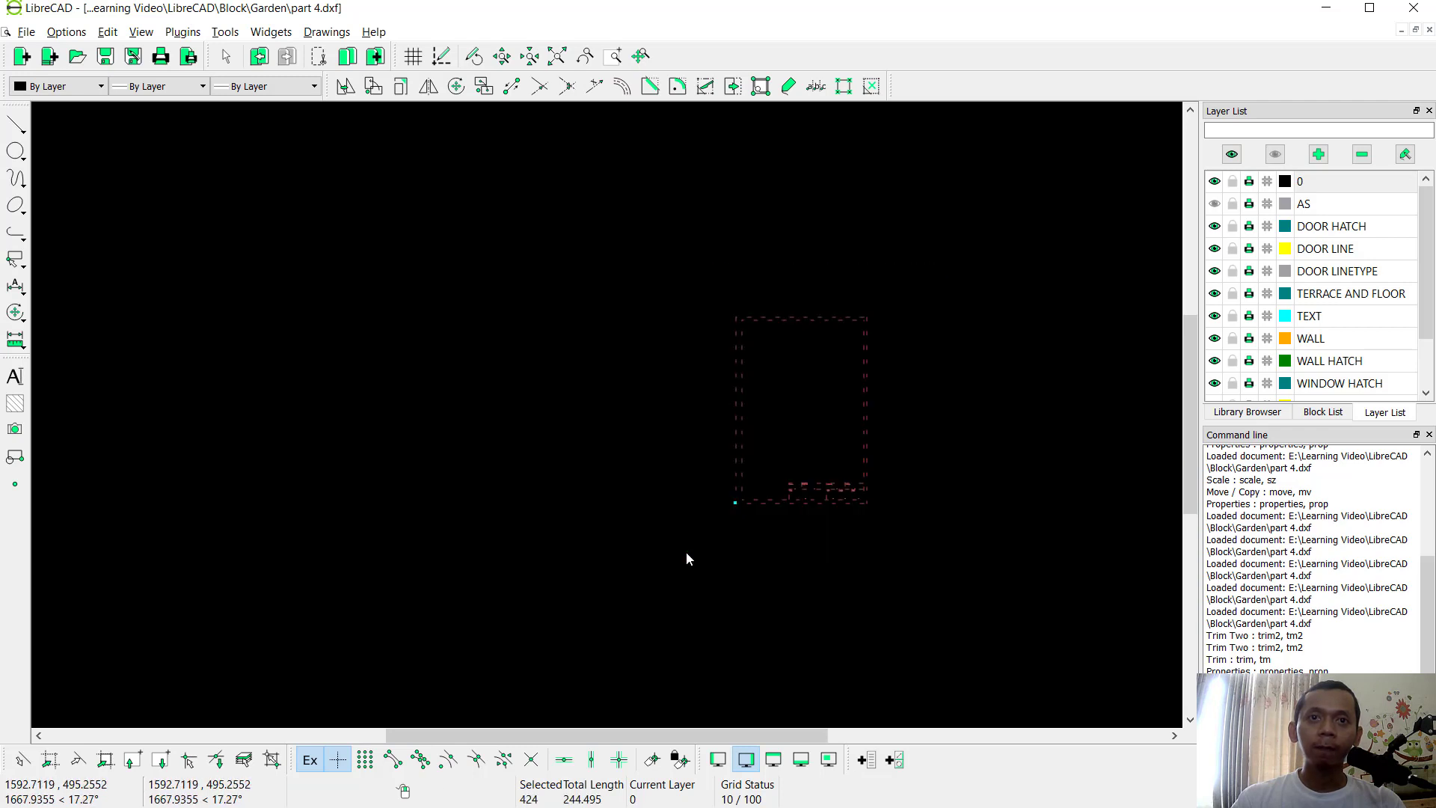
{"action": "left_click", "coordinate": [401, 86]}
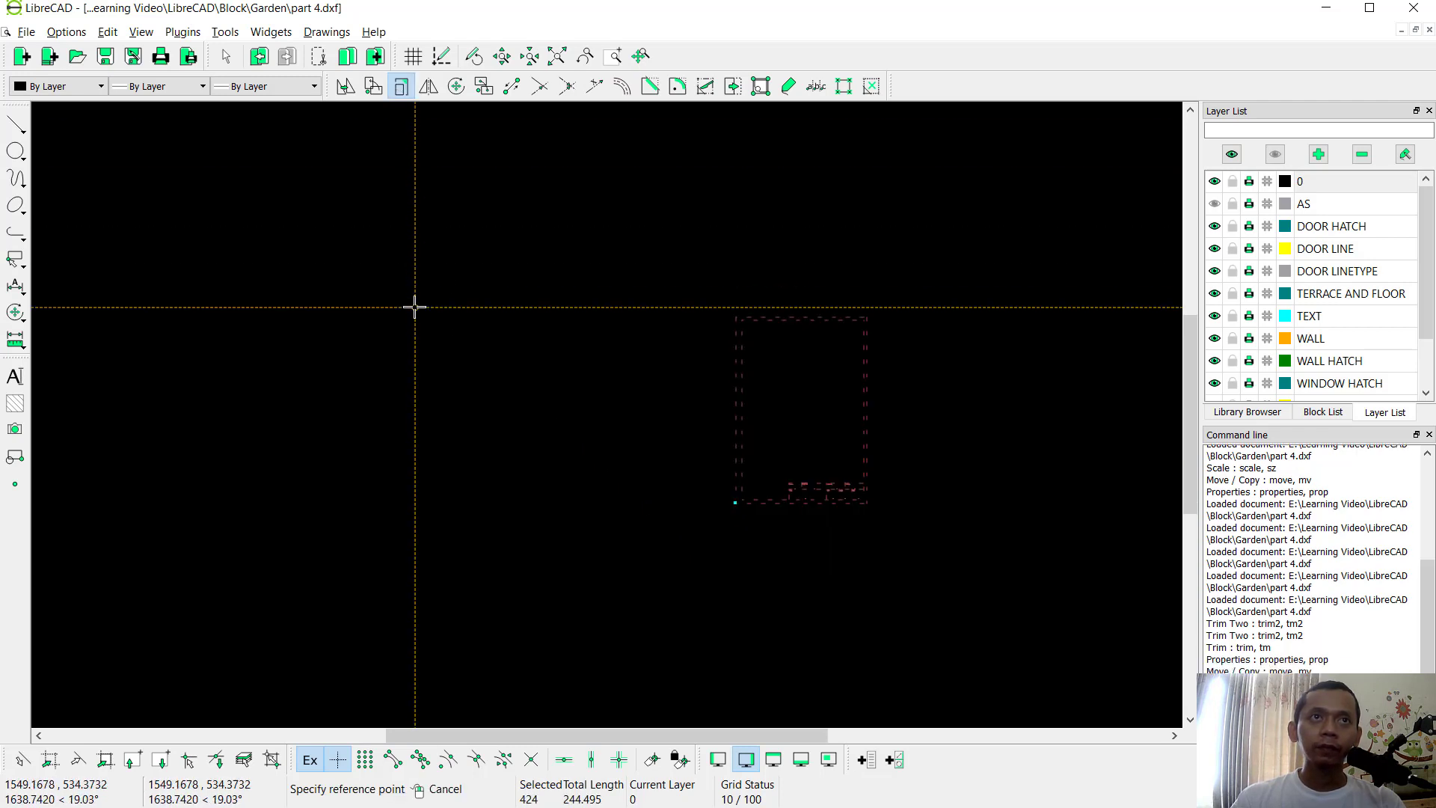
{"action": "left_click", "coordinate": [15, 313]}
{"action": "left_click", "coordinate": [67, 351]}
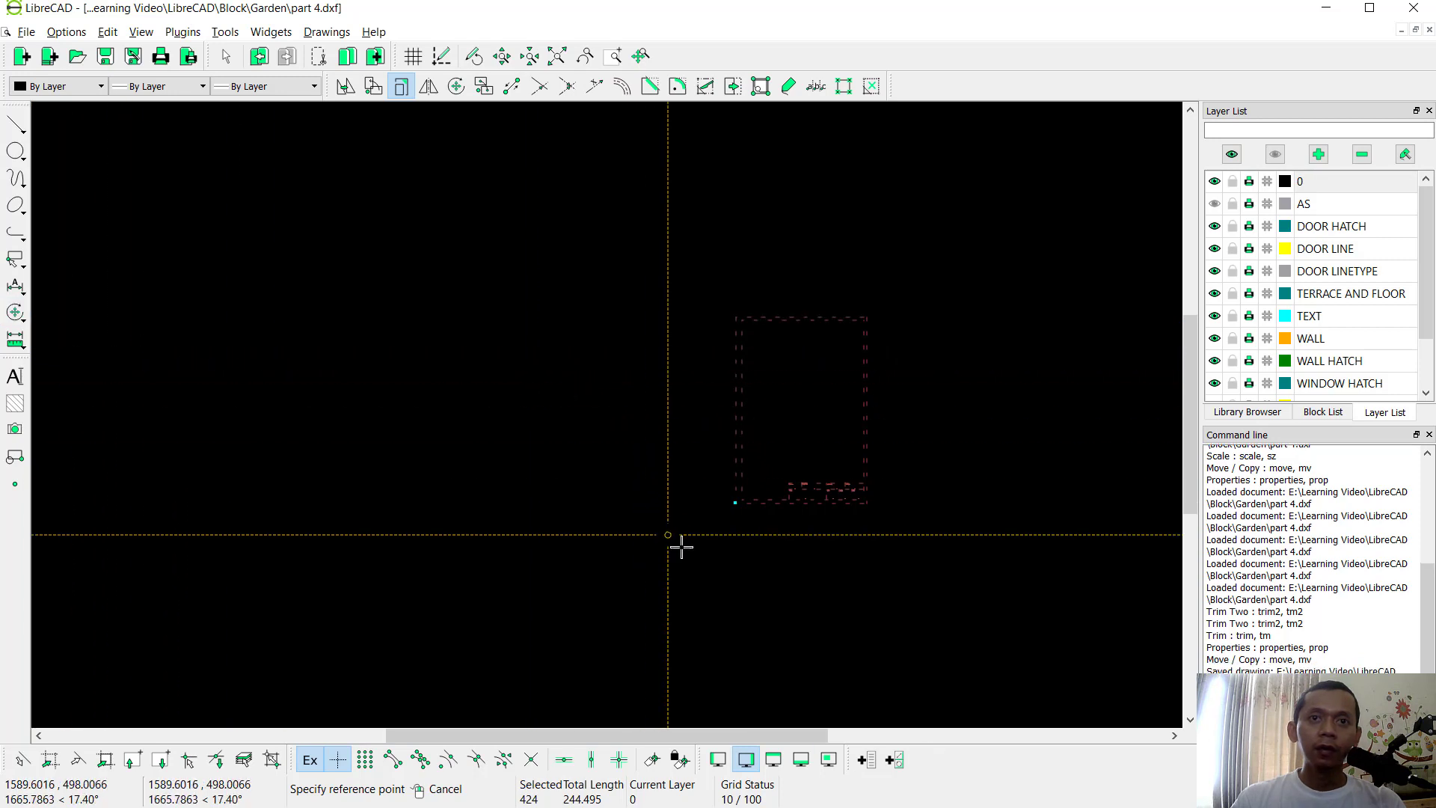
{"action": "left_click", "coordinate": [733, 501]}
{"action": "right_click", "coordinate": [730, 513]}
{"action": "left_click", "coordinate": [760, 523]}
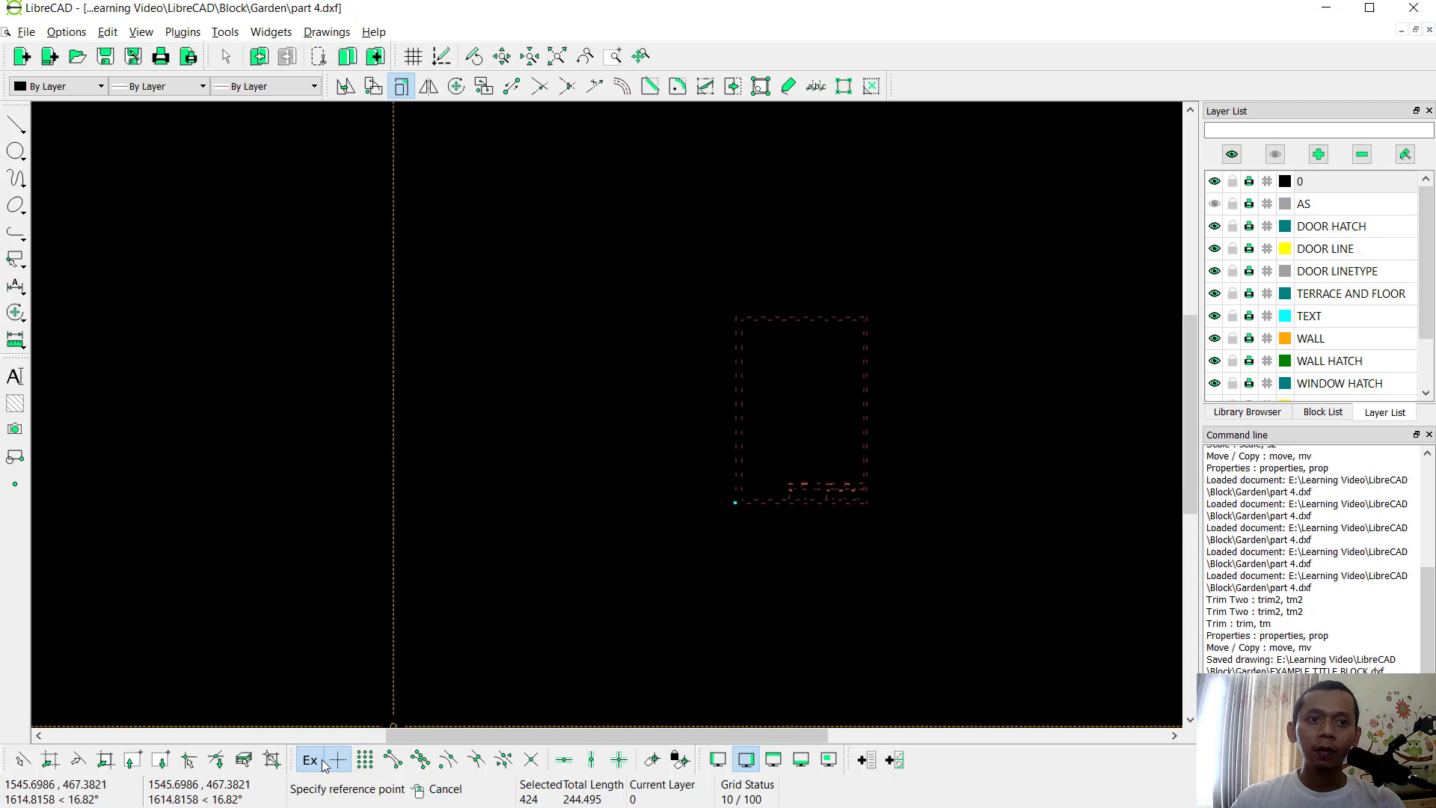
{"action": "left_click", "coordinate": [393, 759]}
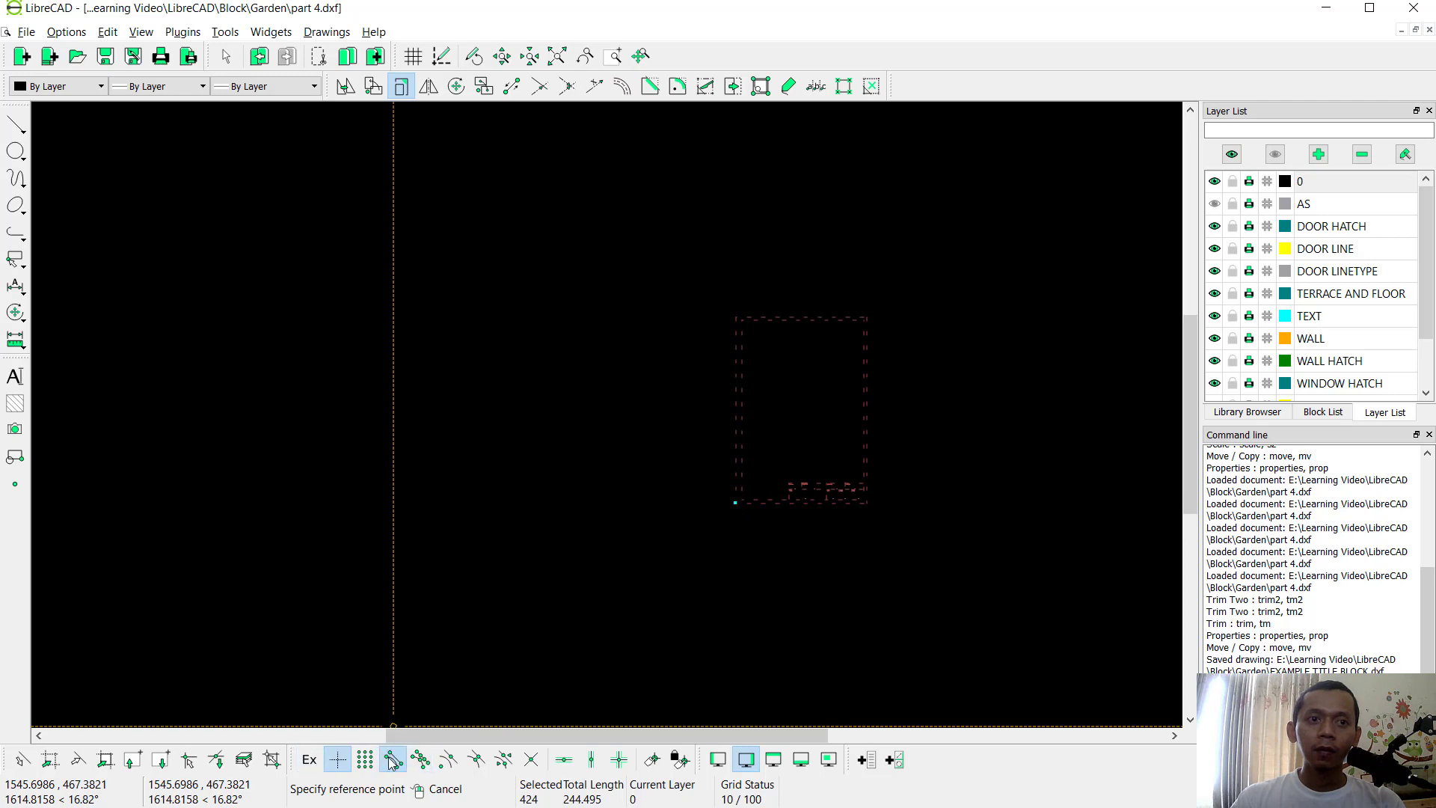
{"action": "left_click", "coordinate": [736, 505]}
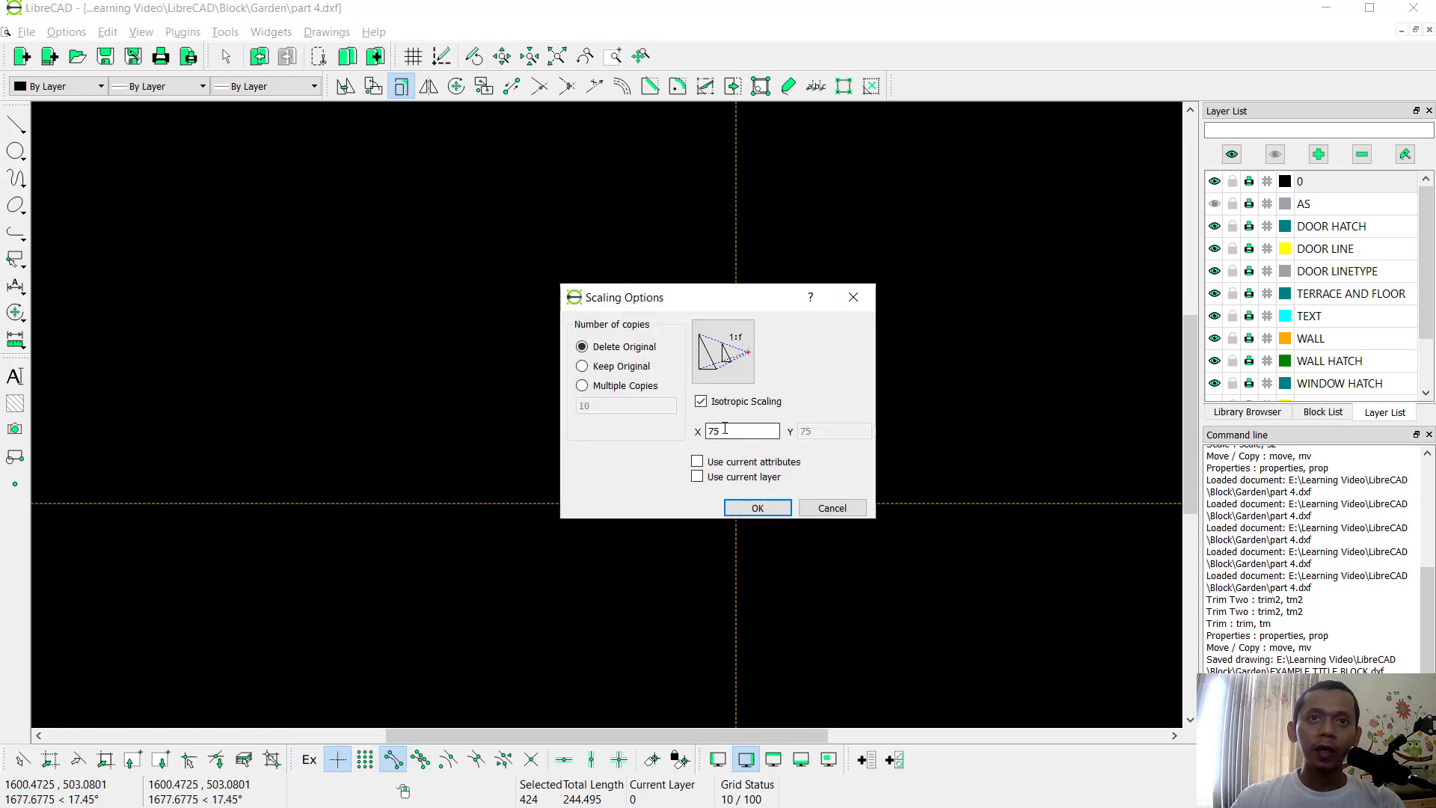
{"action": "left_click", "coordinate": [756, 508]}
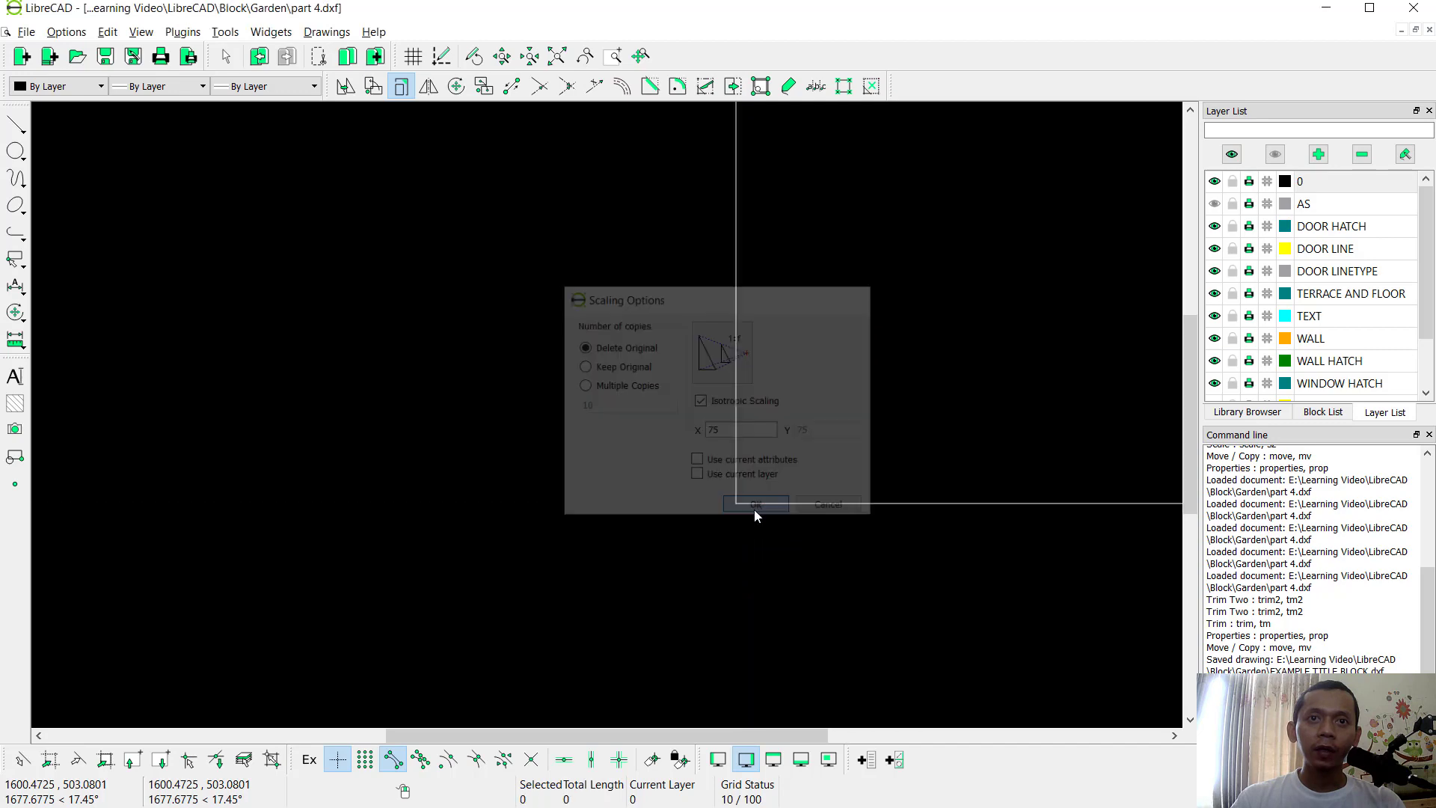
{"action": "scroll", "coordinate": [850, 347], "scroll_direction": "down", "scroll_amount": 7}
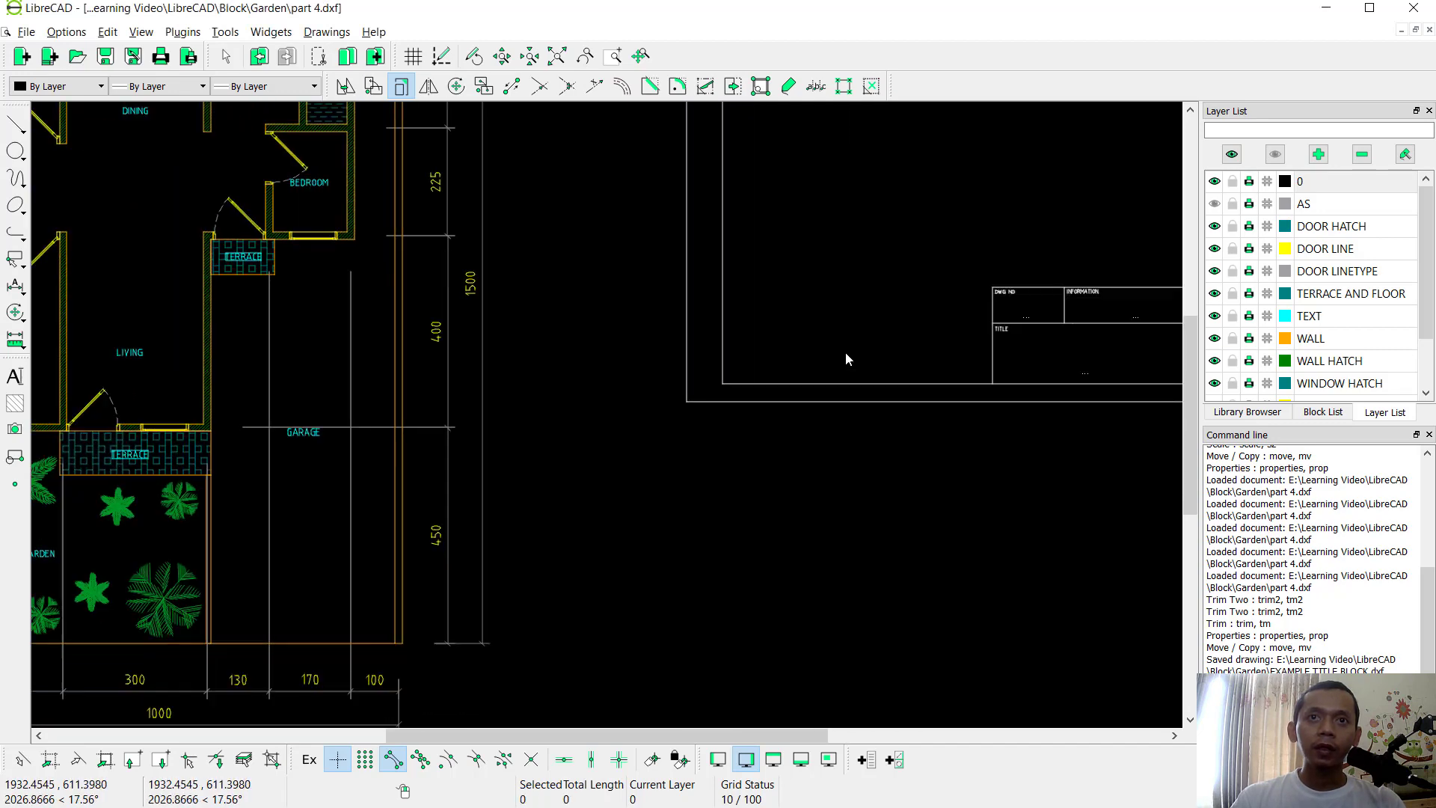
Move the enlarged title block so its border surrounds the garden floor plan
{"action": "scroll", "coordinate": [838, 365], "scroll_direction": "down", "scroll_amount": 2}
{"action": "middle_click_drag", "start_coordinate": [757, 231], "coordinate": [814, 334]}
{"action": "scroll", "coordinate": [814, 334], "scroll_direction": "down", "scroll_amount": 1}
{"action": "scroll", "coordinate": [814, 334], "scroll_direction": "down", "scroll_amount": 2}
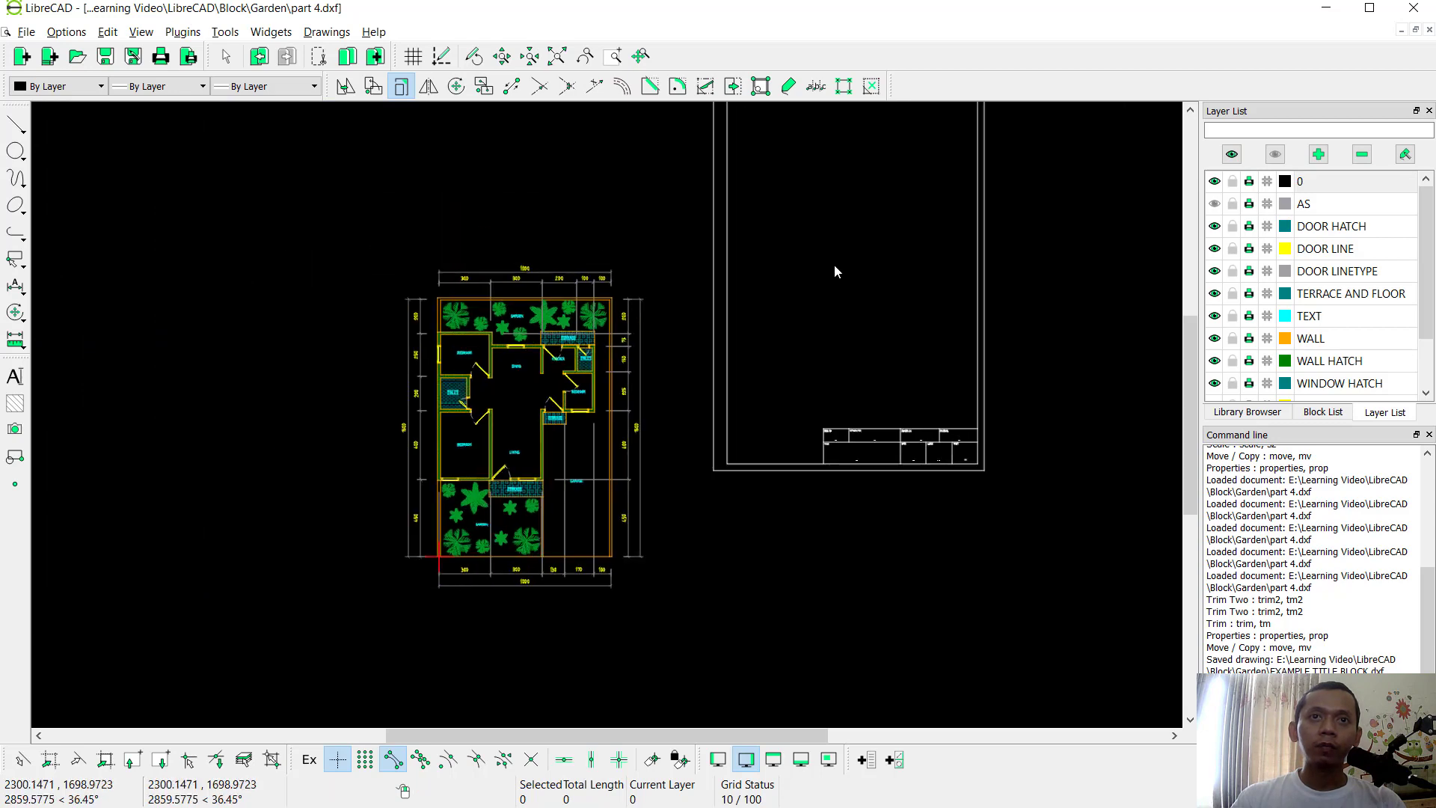
{"action": "left_click_drag", "start_coordinate": [805, 484], "coordinate": [751, 411]}
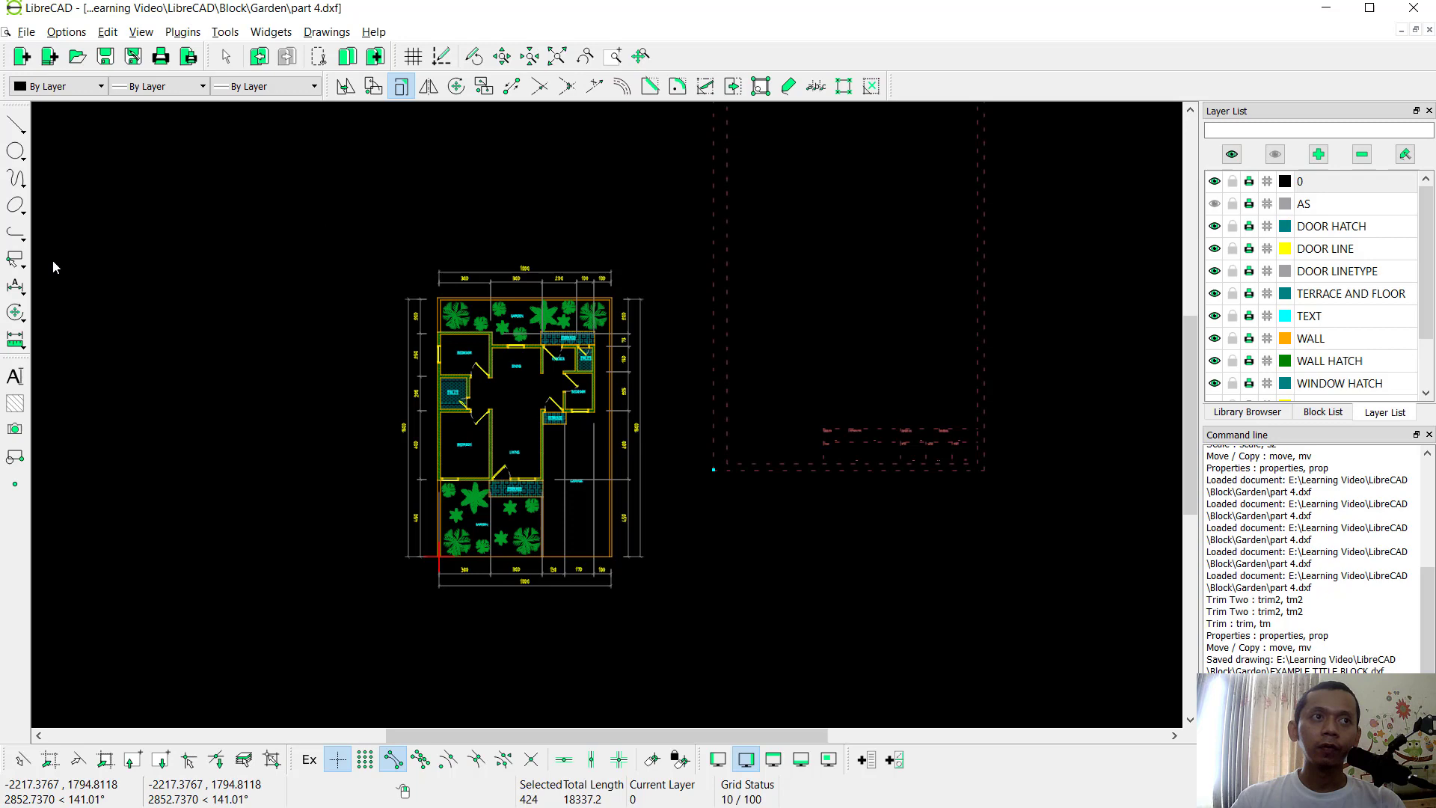
{"action": "left_click", "coordinate": [15, 313]}
{"action": "left_click", "coordinate": [71, 311]}
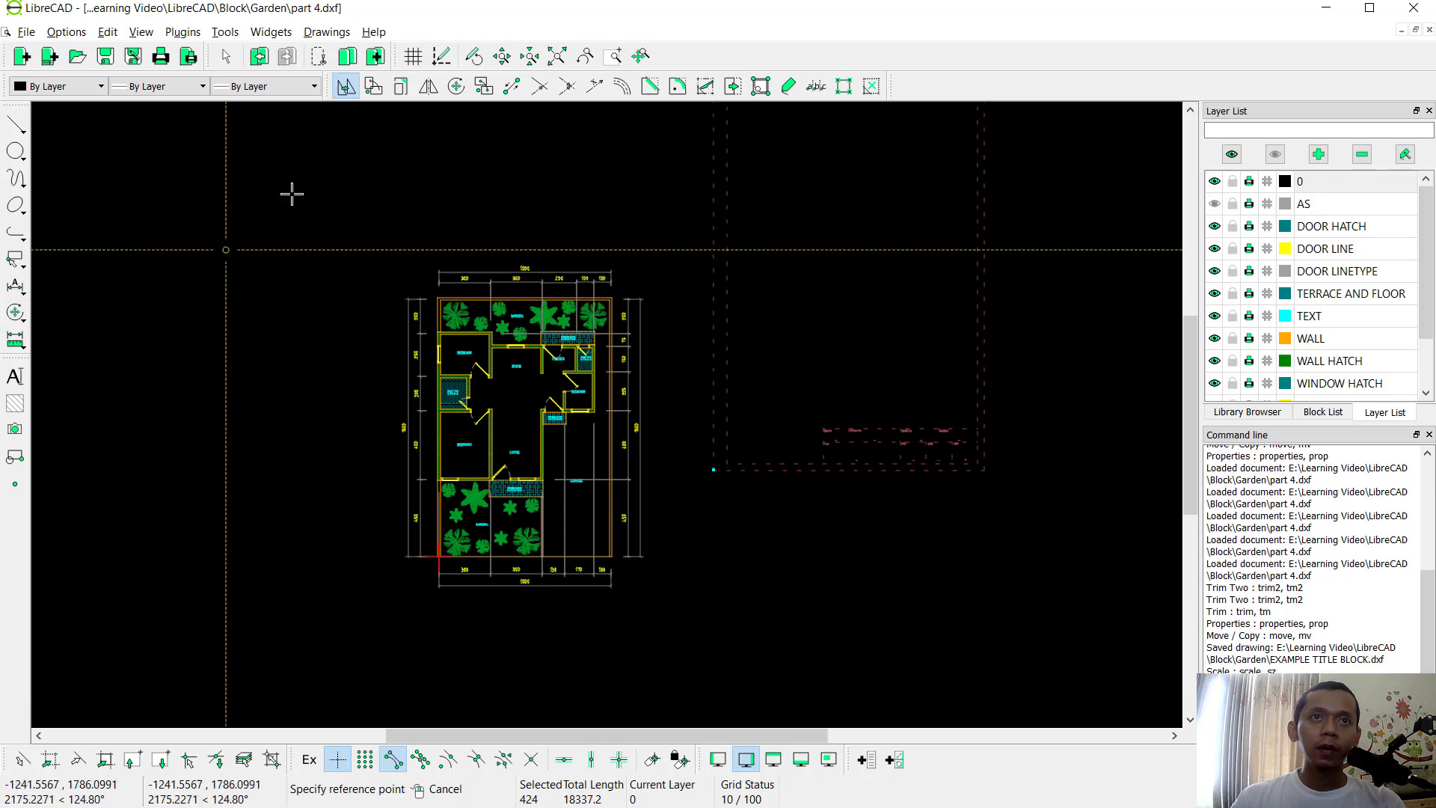
{"action": "left_click", "coordinate": [571, 134]}
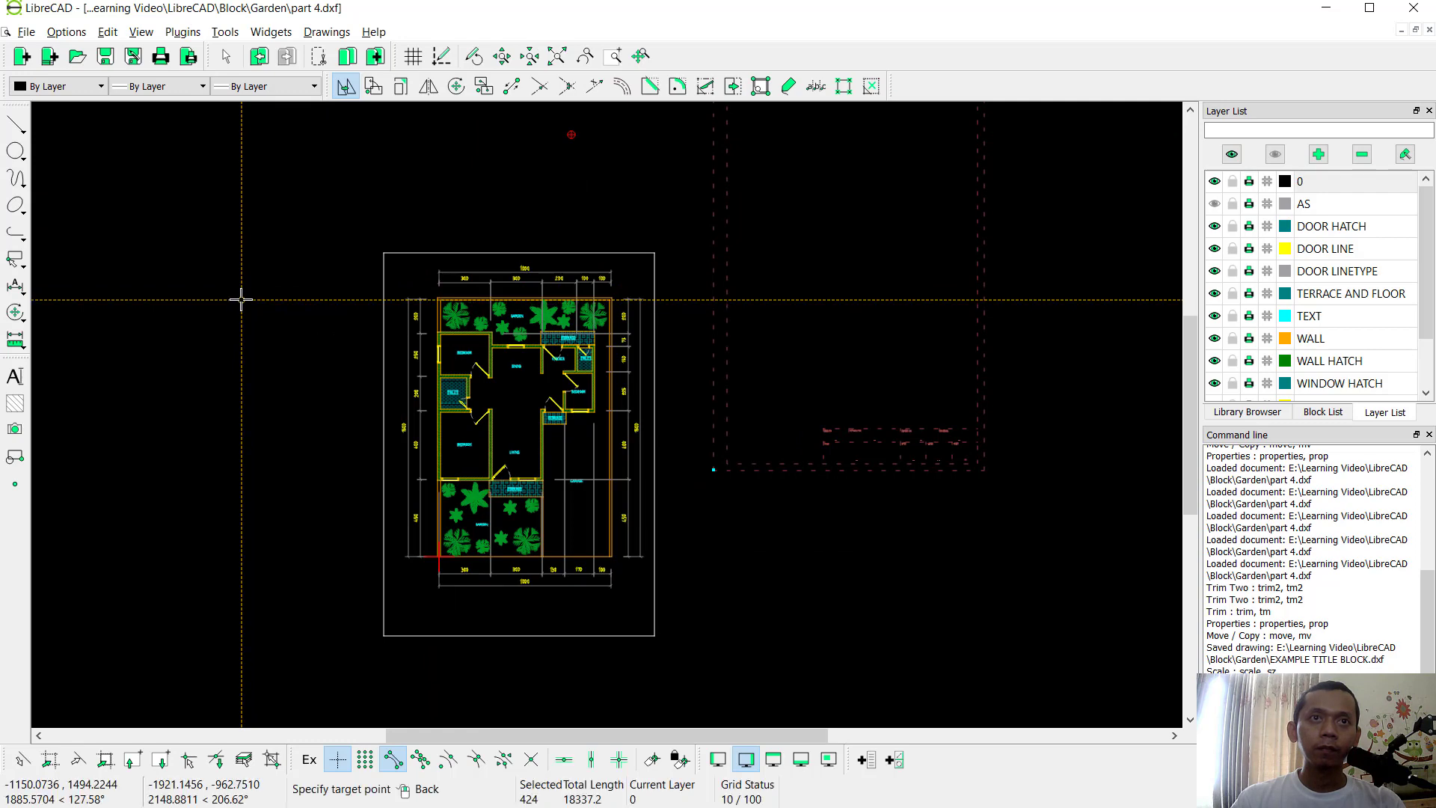
{"action": "left_click", "coordinate": [240, 301]}
{"action": "left_click", "coordinate": [746, 472]}
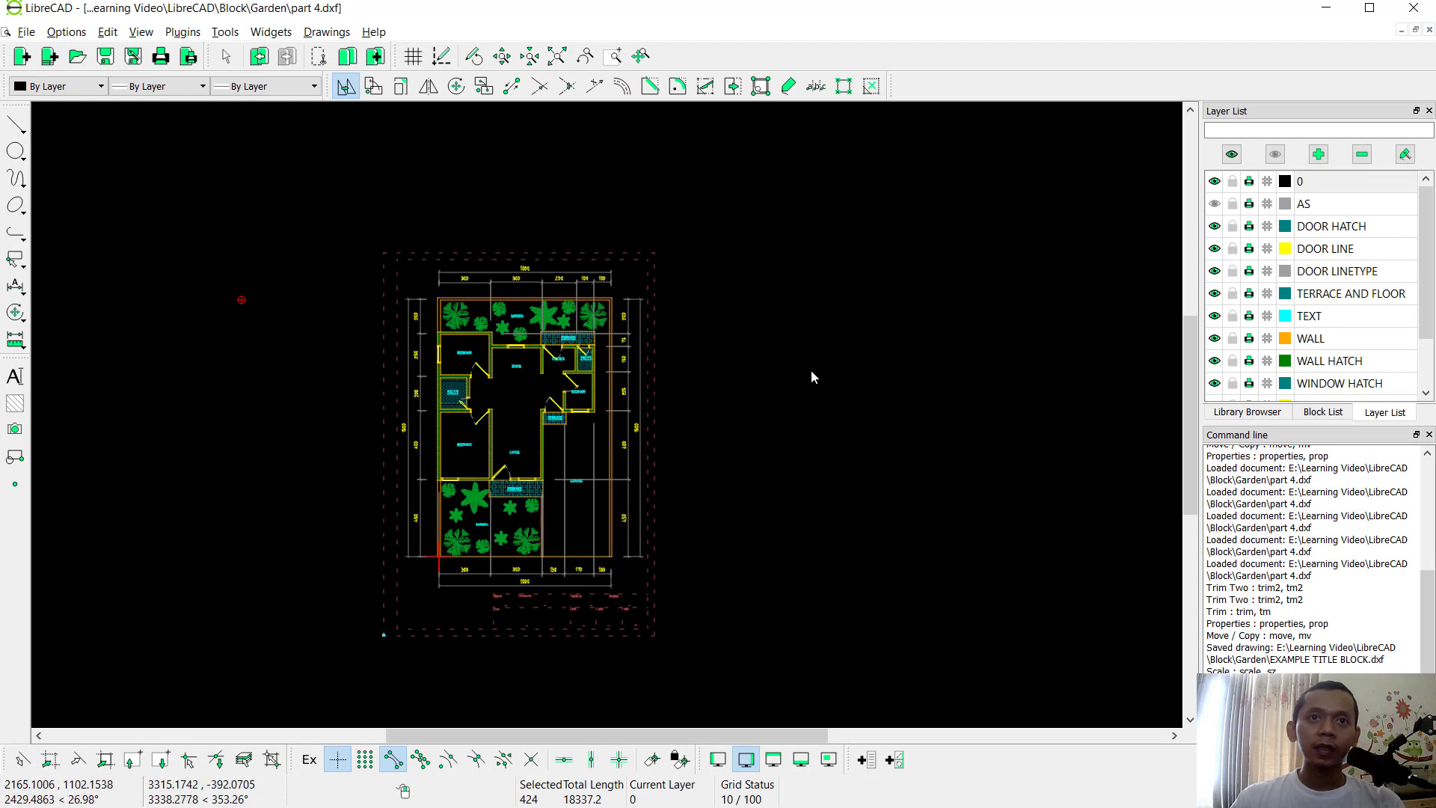
{"action": "key", "text": "Escape"}
{"action": "middle_click_drag", "start_coordinate": [739, 376], "coordinate": [773, 369]}
Explode the inserted title block into separate entities
{"action": "scroll", "coordinate": [662, 576], "scroll_direction": "up", "scroll_amount": 2}
{"action": "scroll", "coordinate": [662, 576], "scroll_direction": "up", "scroll_amount": 5}
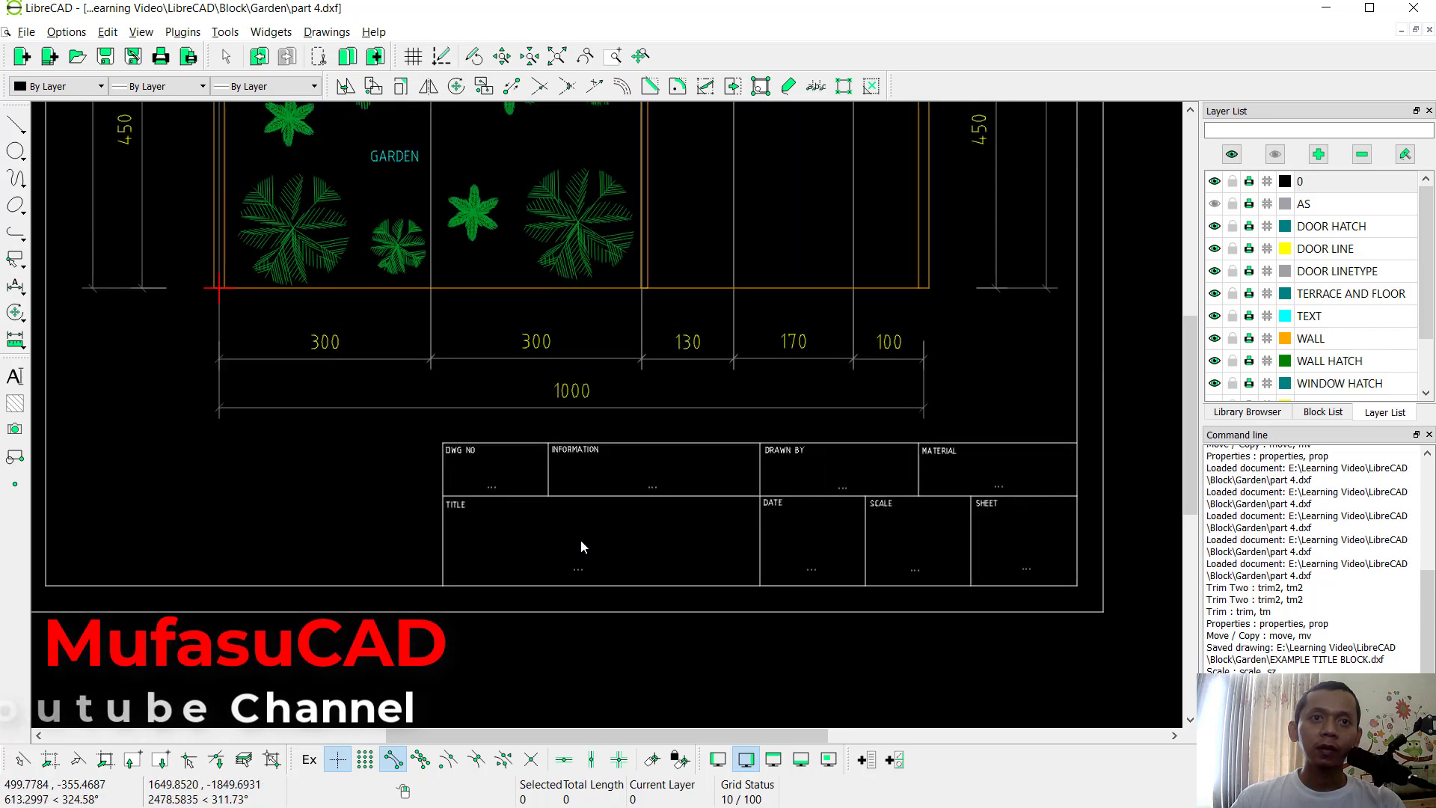
{"action": "left_click_drag", "start_coordinate": [653, 622], "coordinate": [572, 558]}
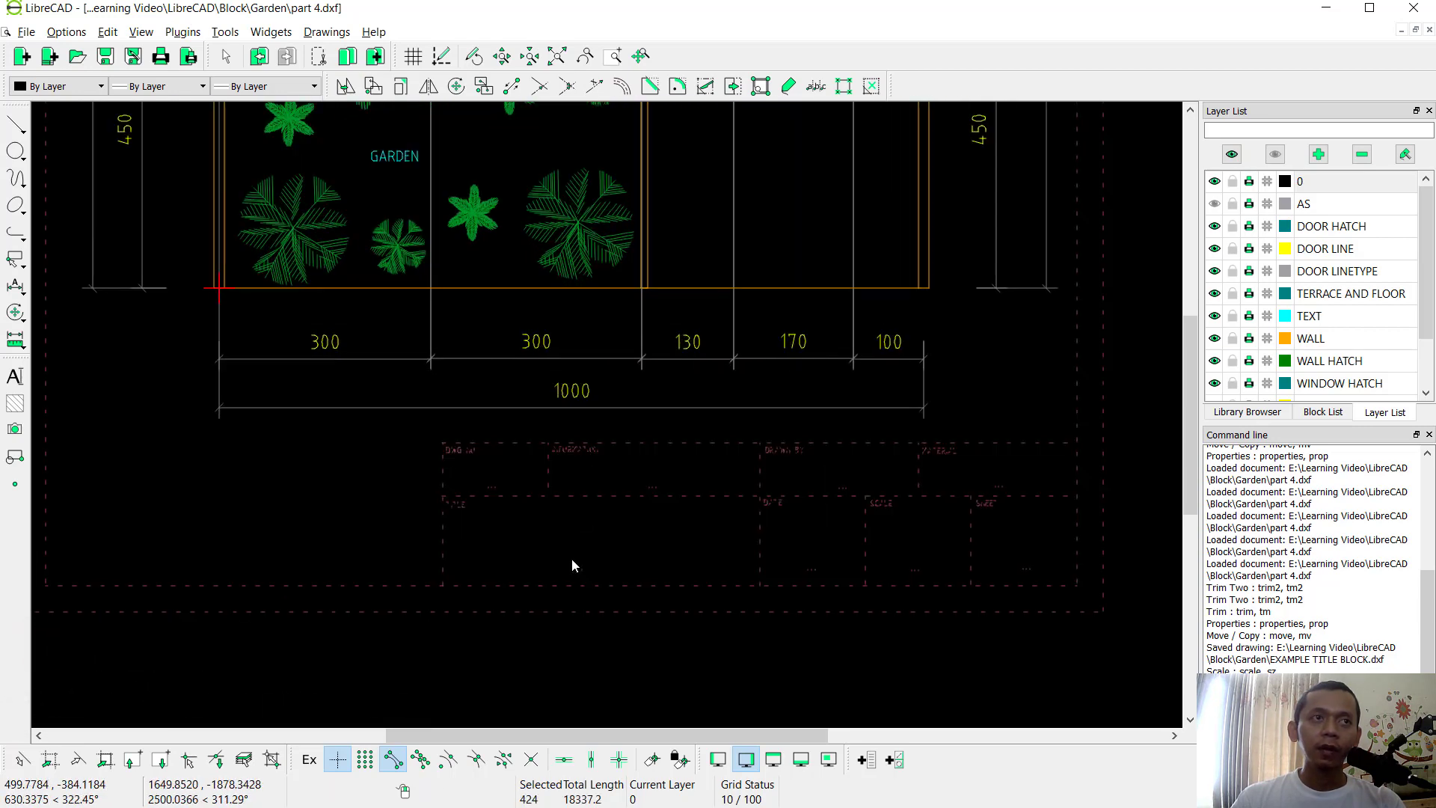
{"action": "left_click", "coordinate": [16, 314]}
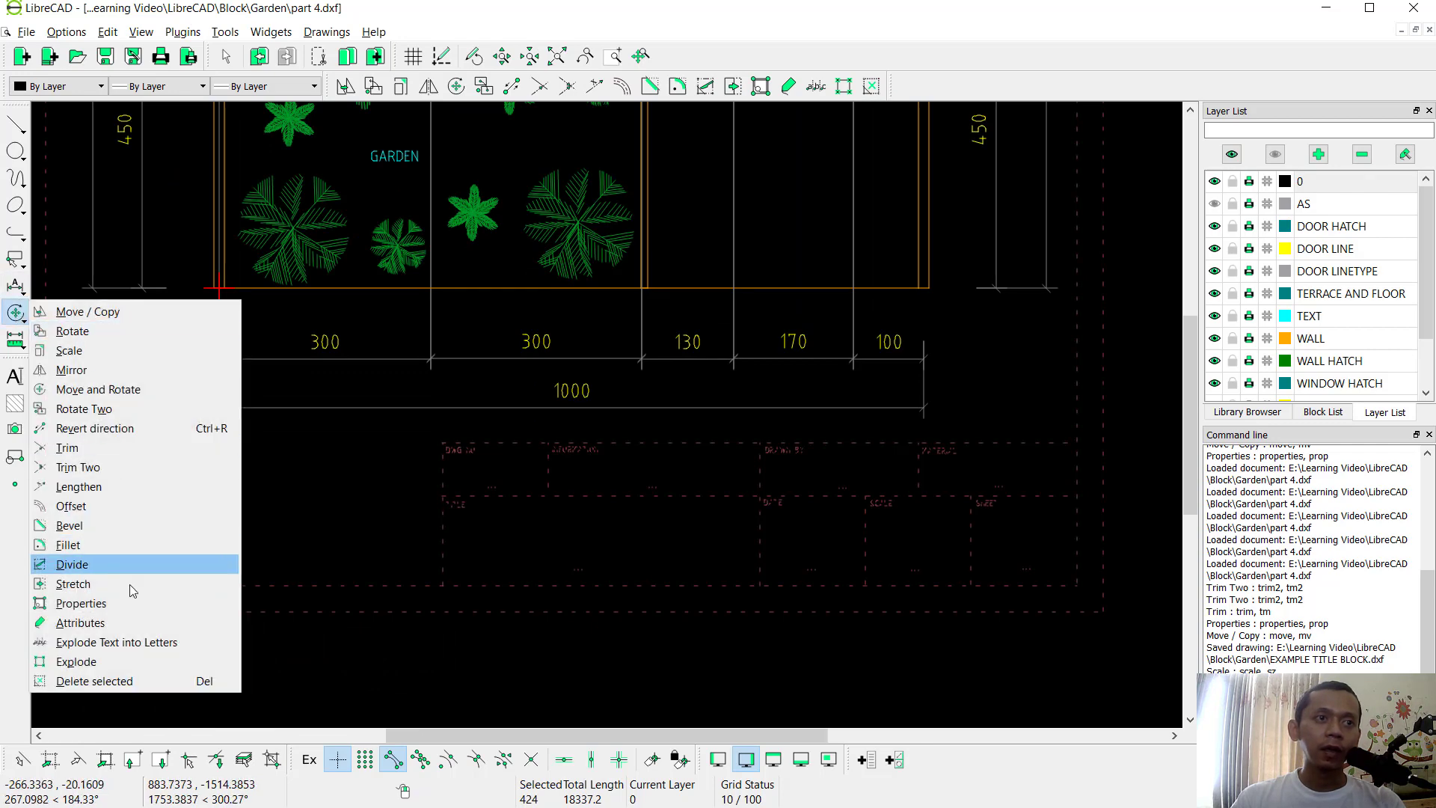
{"action": "left_click", "coordinate": [120, 662]}
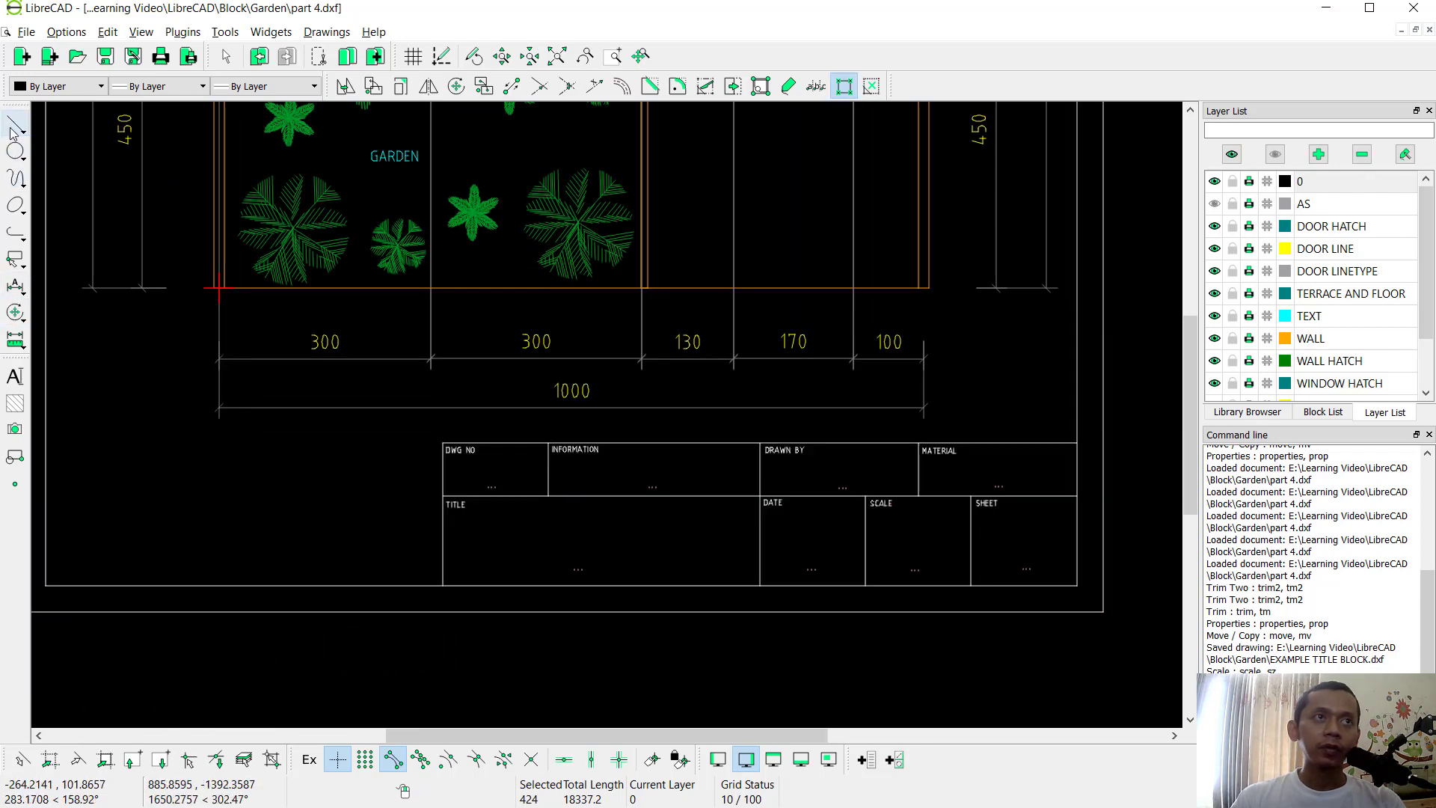
Change the TITLE cell text to EXAMPLE TITLE BLOCK via Properties
{"action": "left_click", "coordinate": [16, 311]}
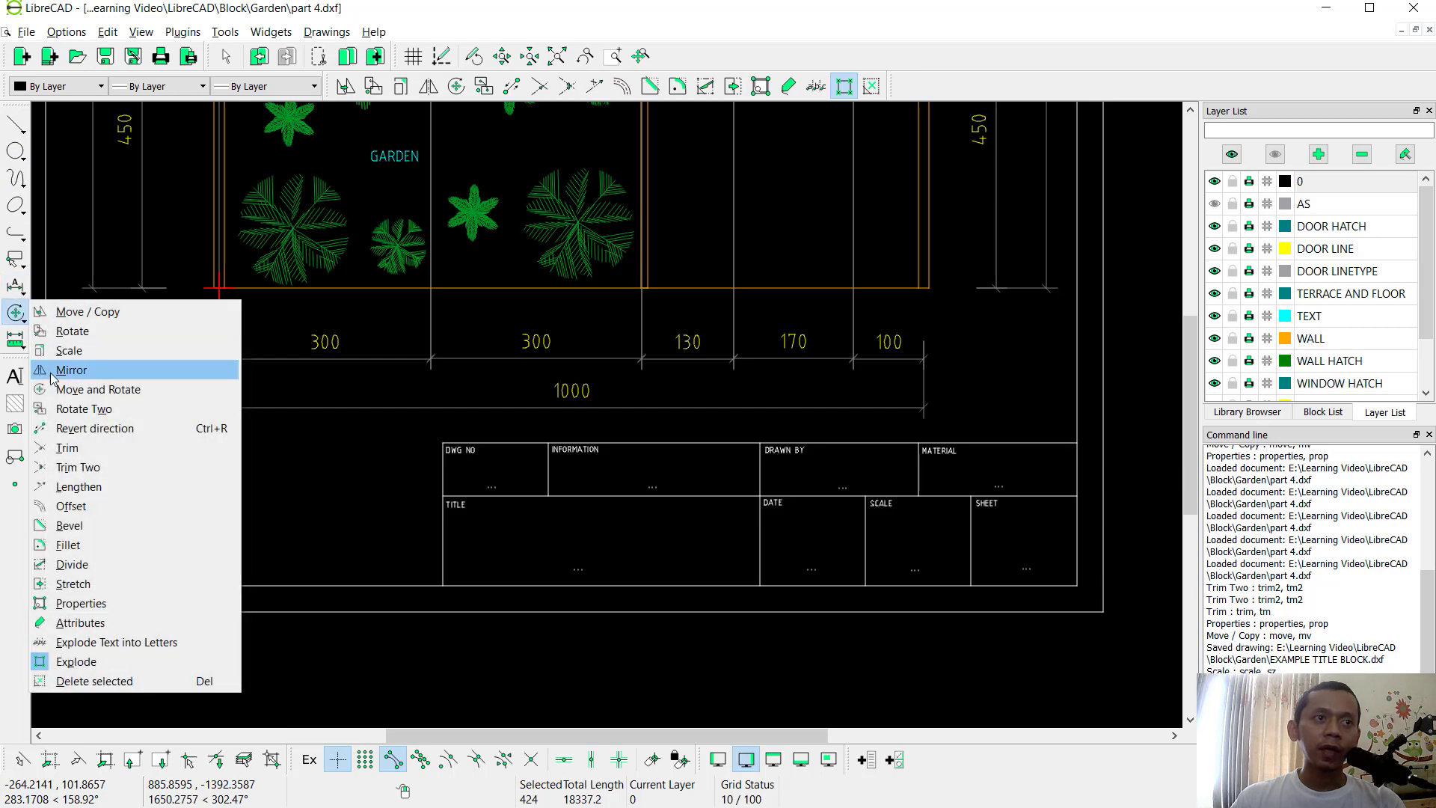
{"action": "left_click", "coordinate": [81, 603]}
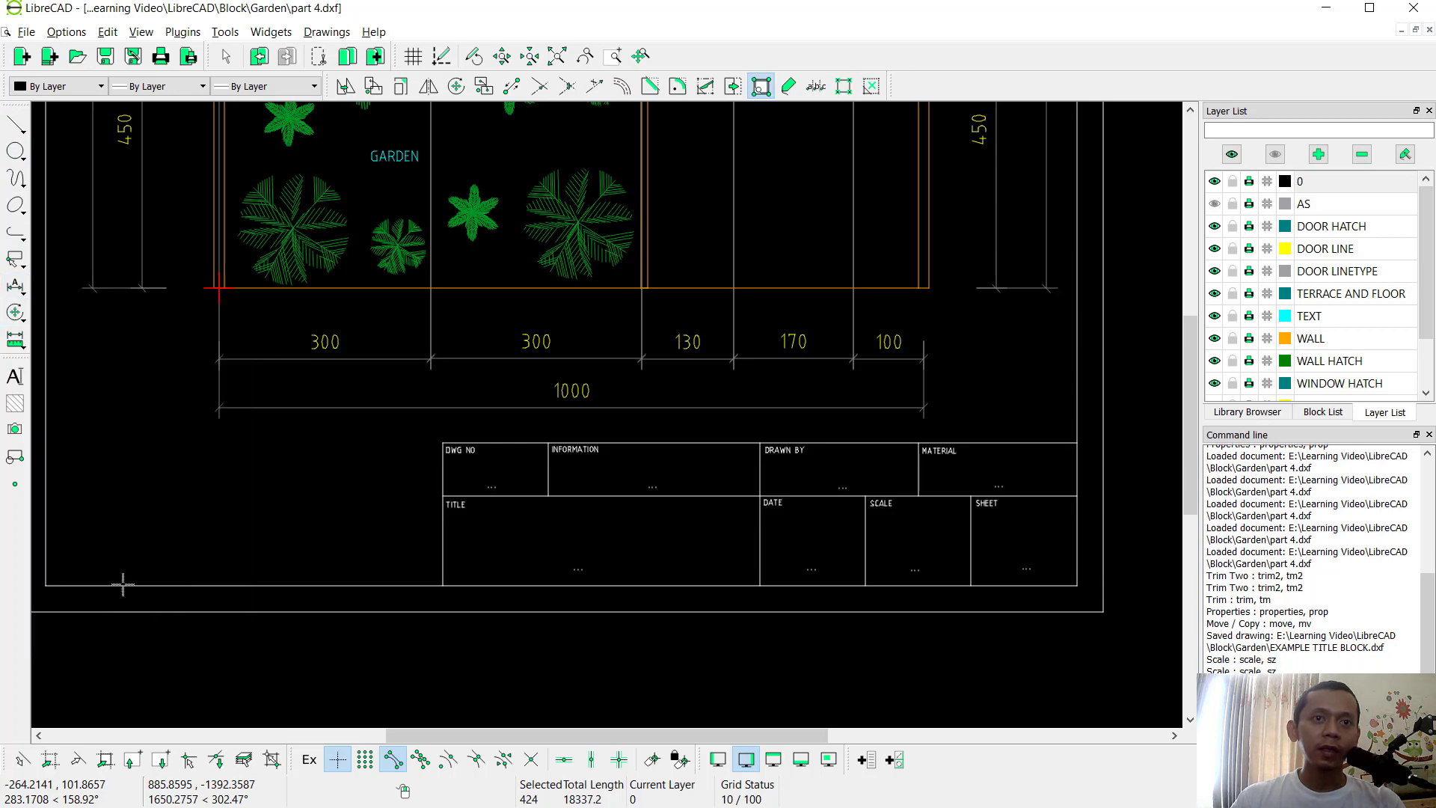
{"action": "left_click", "coordinate": [581, 569]}
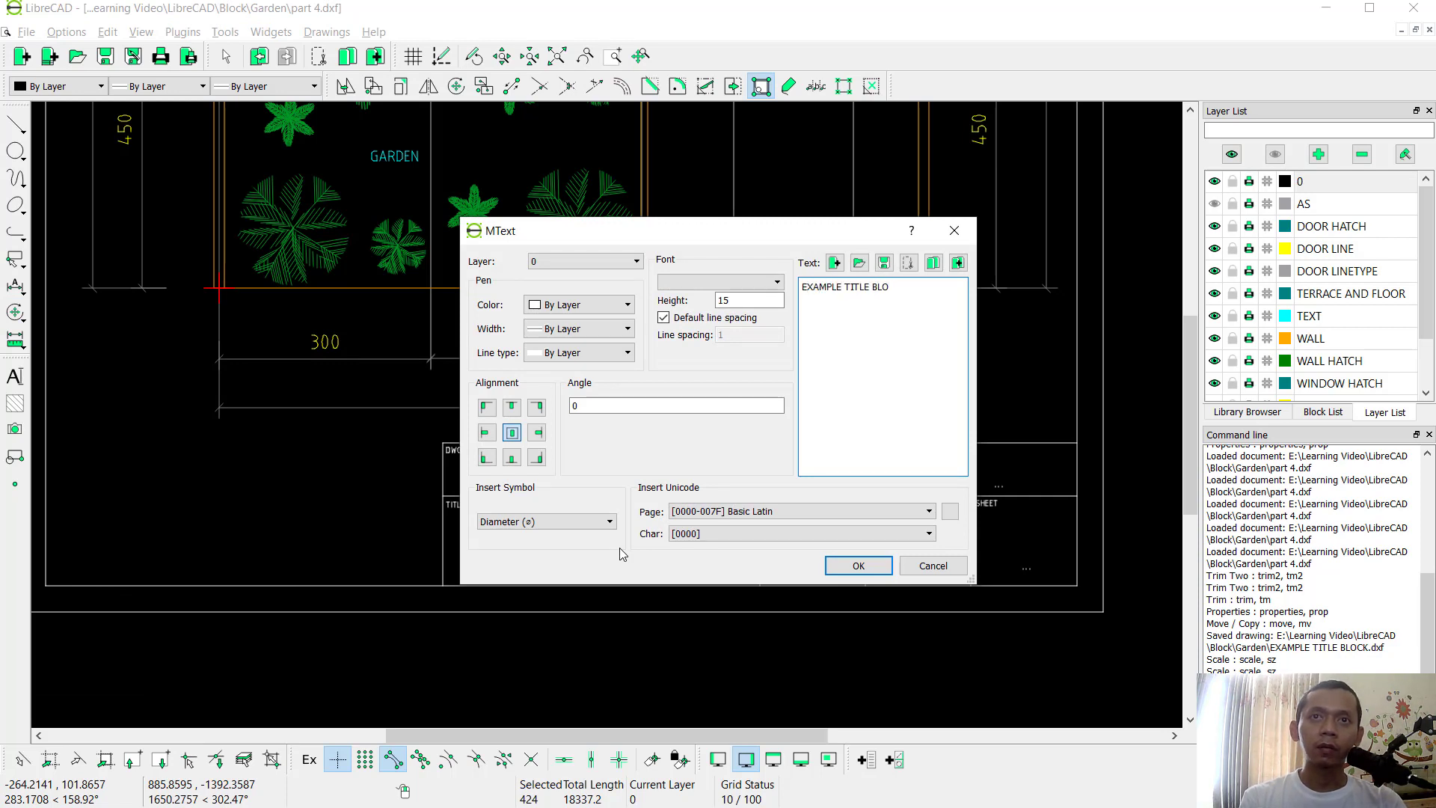
{"action": "left_click", "coordinate": [858, 566]}
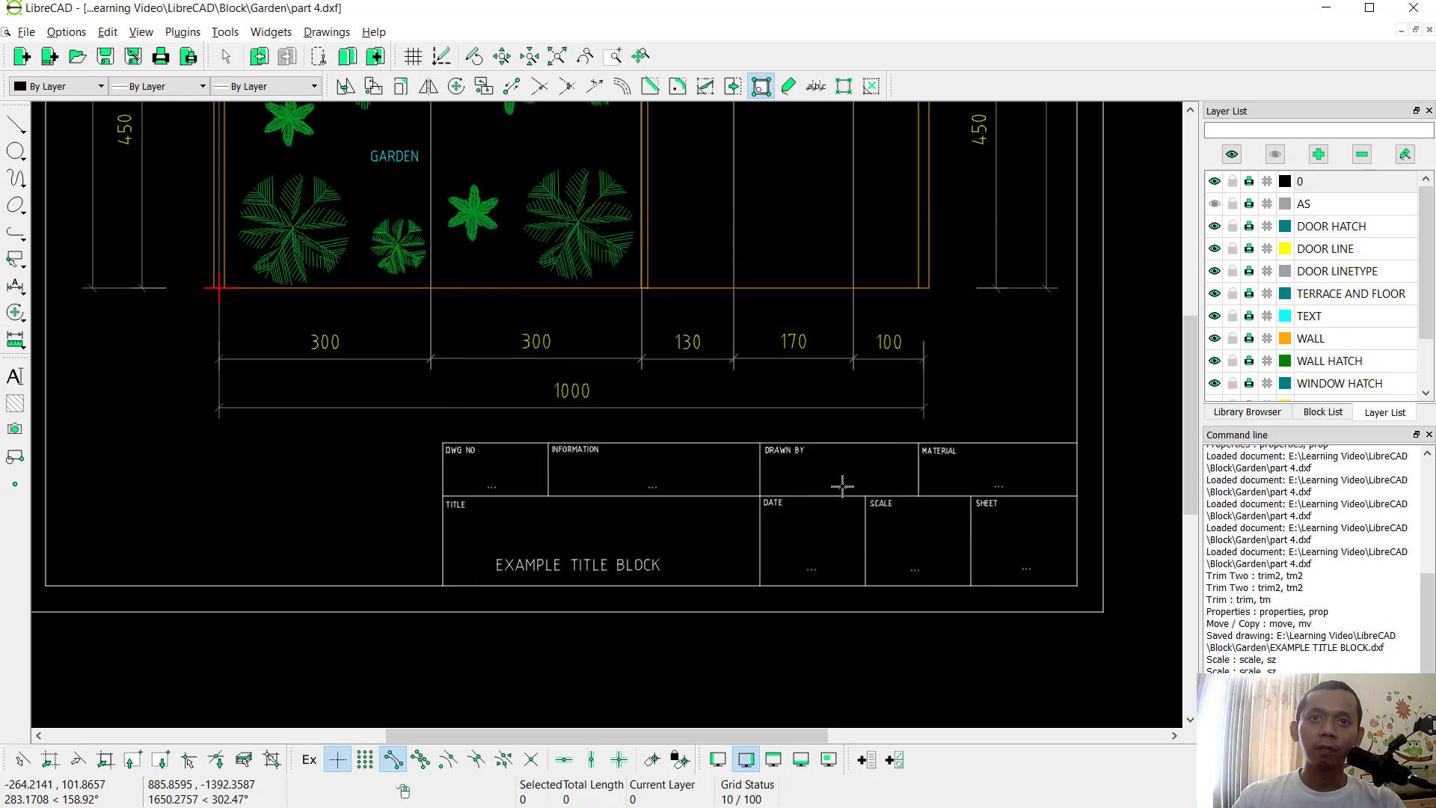
Replace the DRAWN BY placeholder with the drafter's name and fit the sheet in view
{"action": "double_click", "coordinate": [842, 486]}
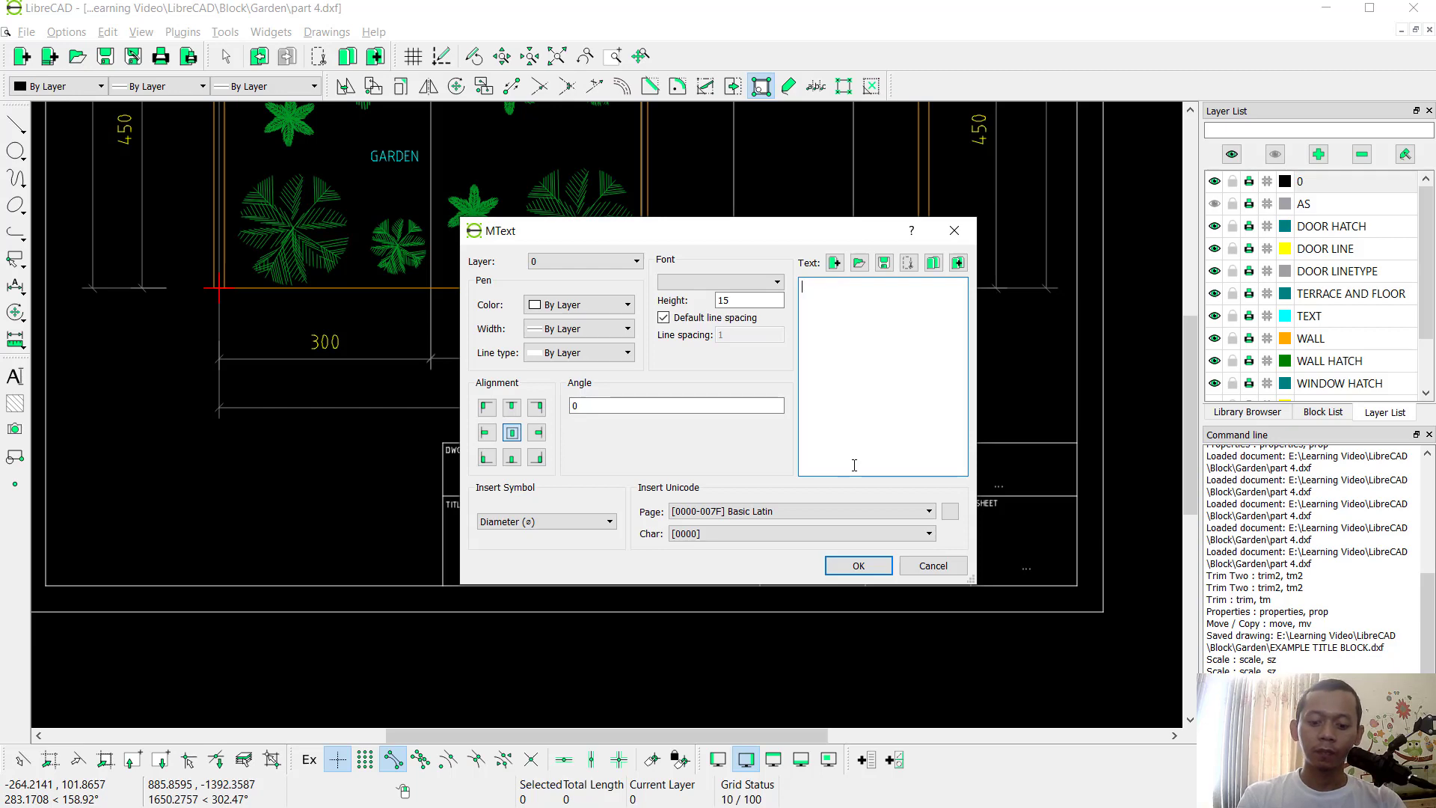
{"action": "type", "text": "MUFASU"}
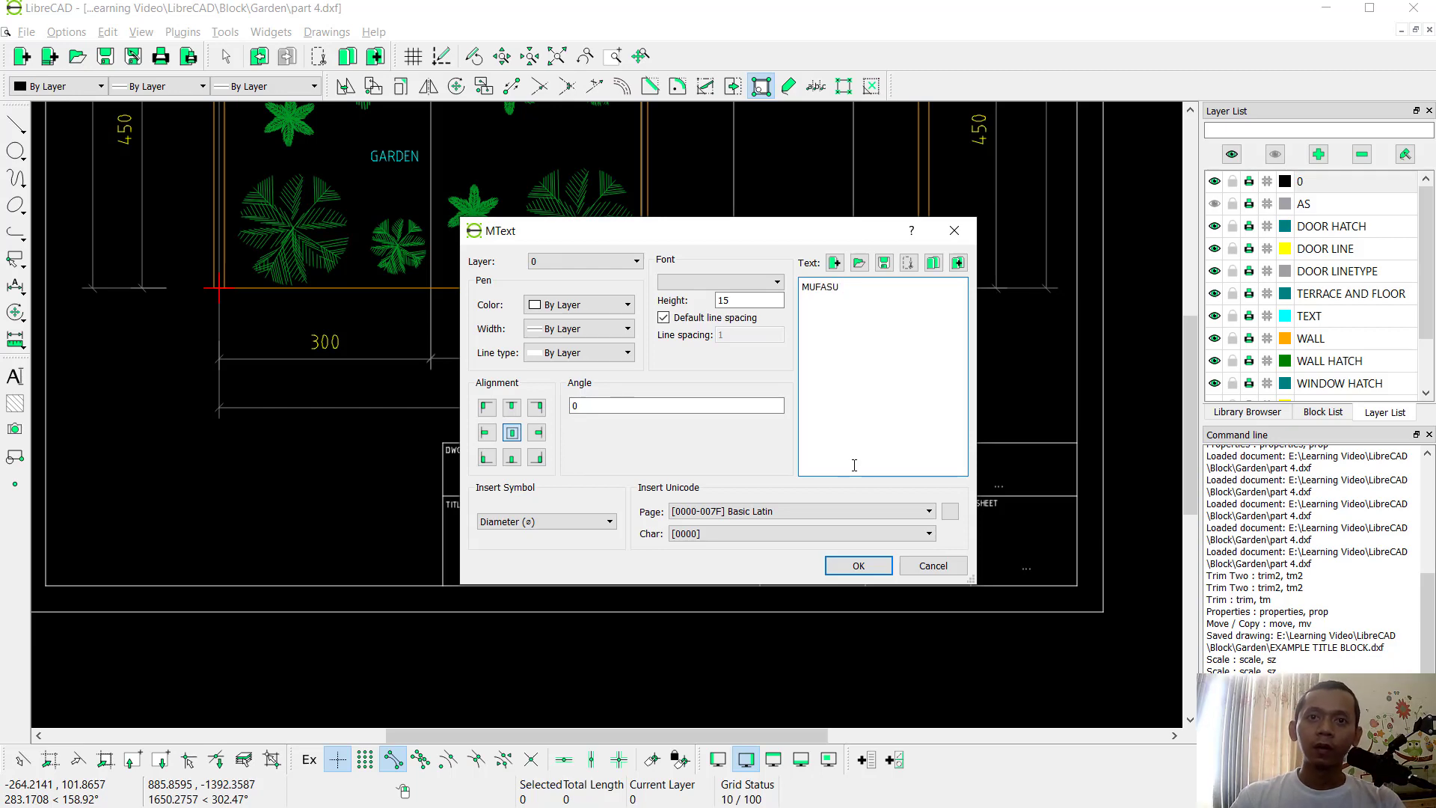
{"action": "left_click", "coordinate": [857, 565]}
{"action": "scroll", "coordinate": [850, 469], "scroll_direction": "down", "scroll_amount": 6}
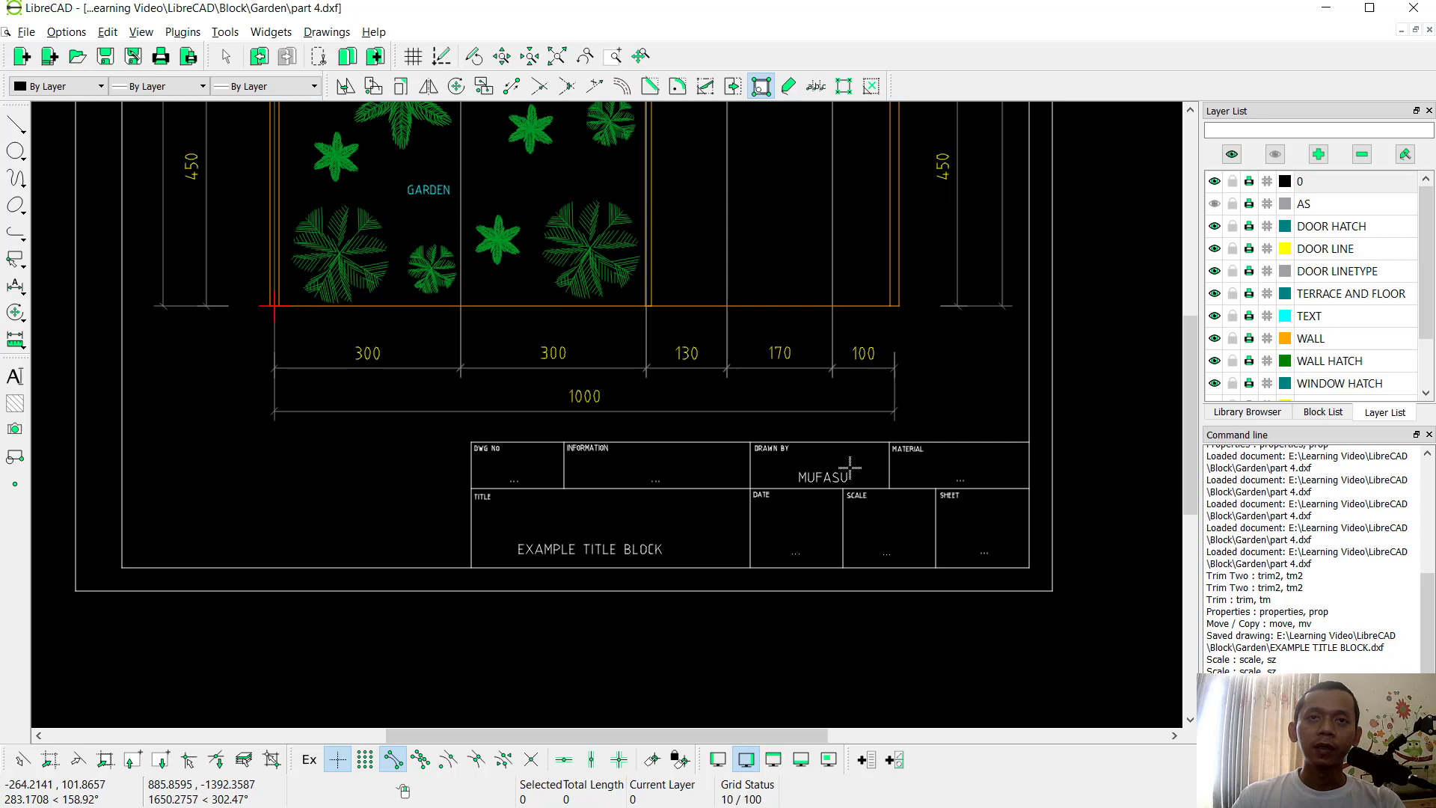
{"action": "mouse_move", "coordinate": [773, 281]}
{"action": "middle_mouse_down"}
{"action": "mouse_move", "coordinate": [744, 234]}
{"action": "mouse_move", "coordinate": [766, 309]}
{"action": "middle_mouse_up"}
{"action": "middle_click", "coordinate": [915, 270]}
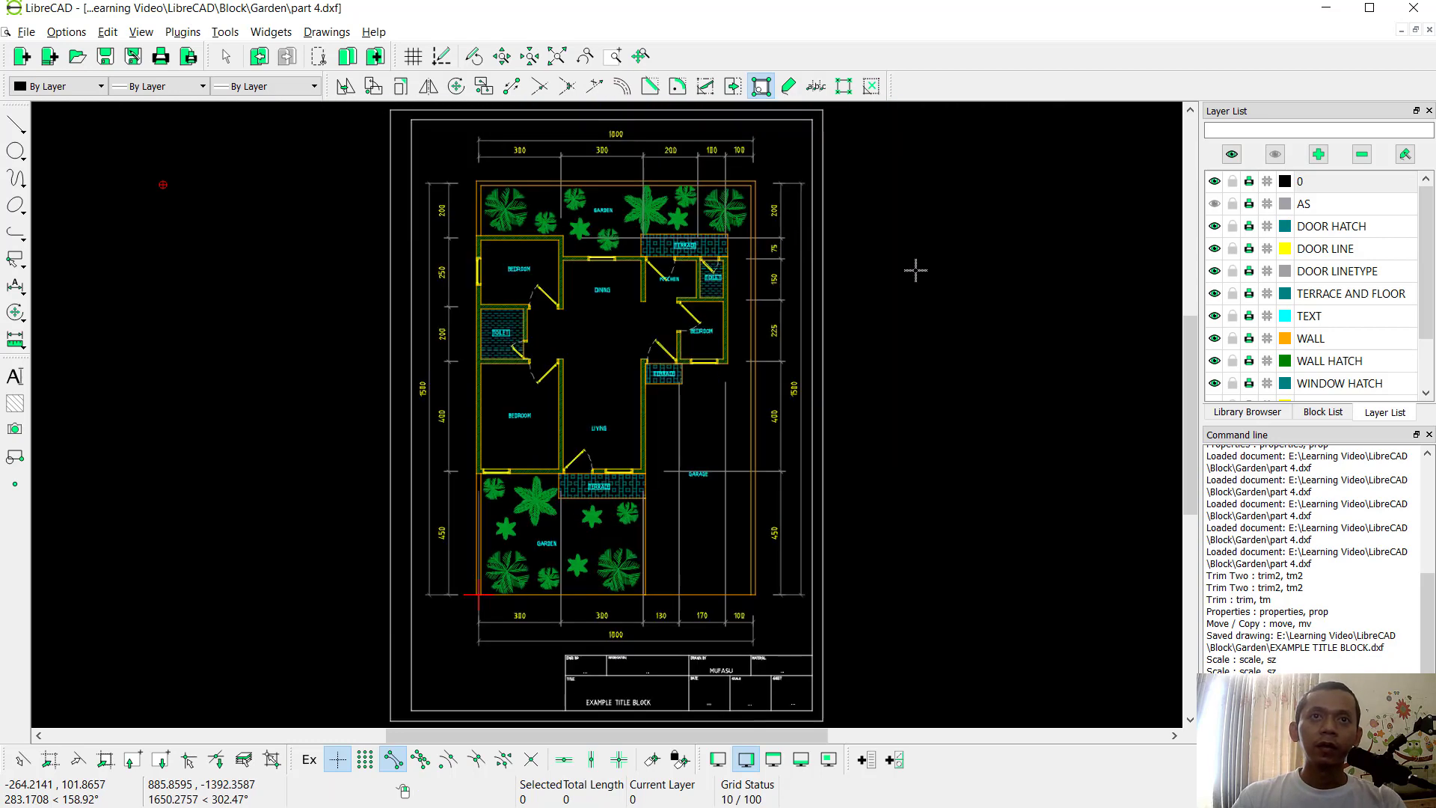
{"action": "left_click", "coordinate": [189, 56]}
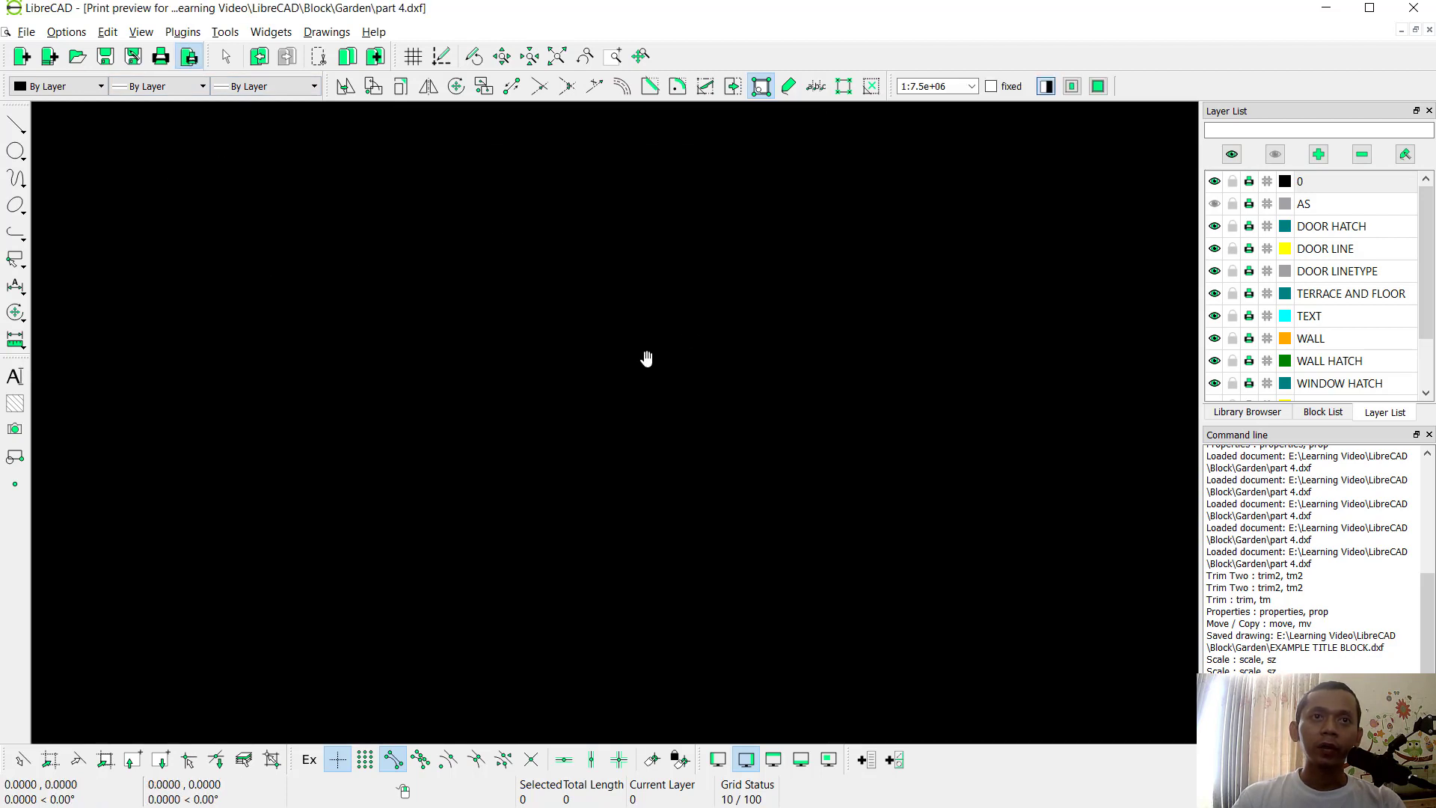
Set the print preview scale to 1:1 and centre the sheet on the page
{"action": "left_click", "coordinate": [971, 86]}
{"action": "scroll", "coordinate": [960, 138], "scroll_direction": "up", "scroll_amount": 3}
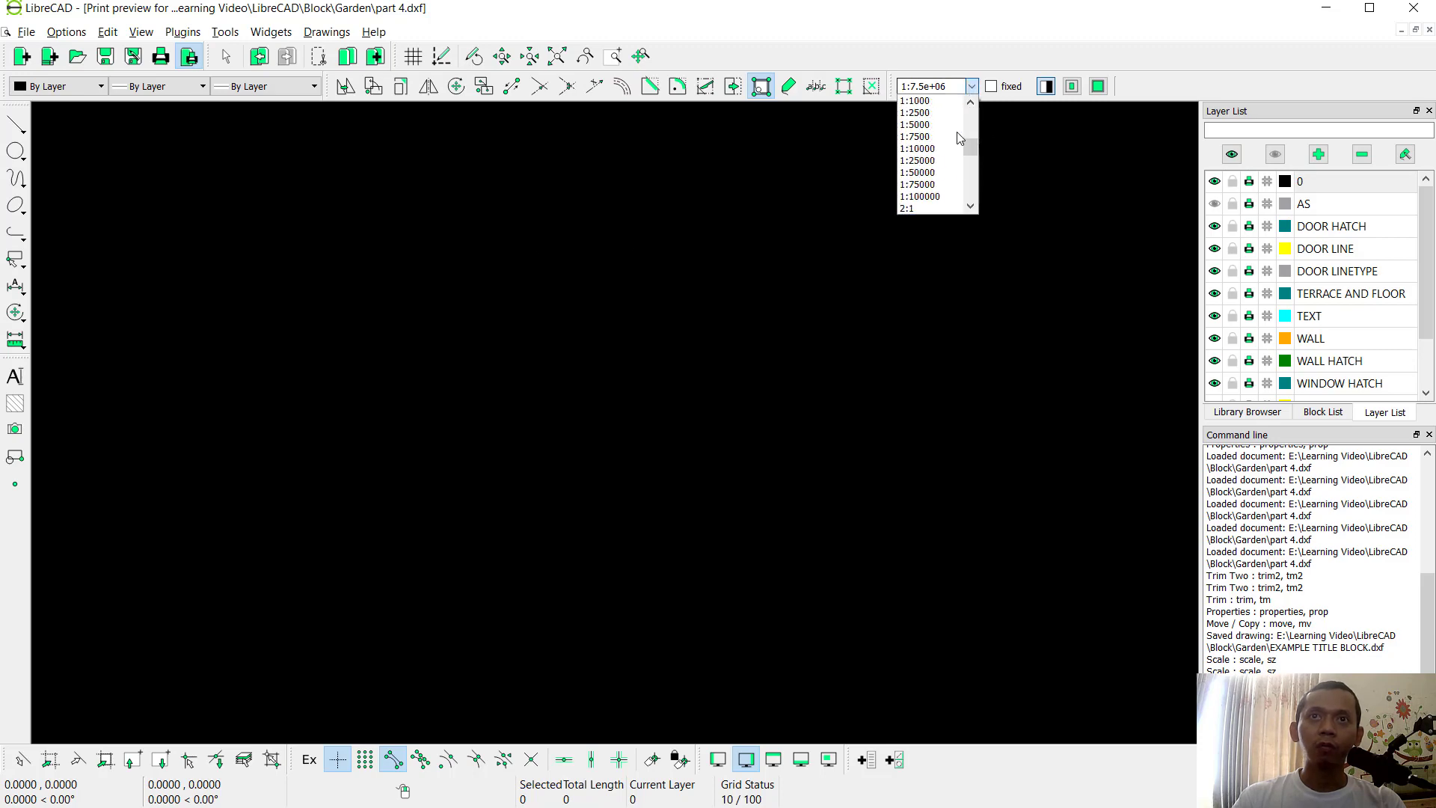
{"action": "scroll", "coordinate": [959, 138], "scroll_direction": "up", "scroll_amount": 3}
{"action": "left_click", "coordinate": [911, 106]}
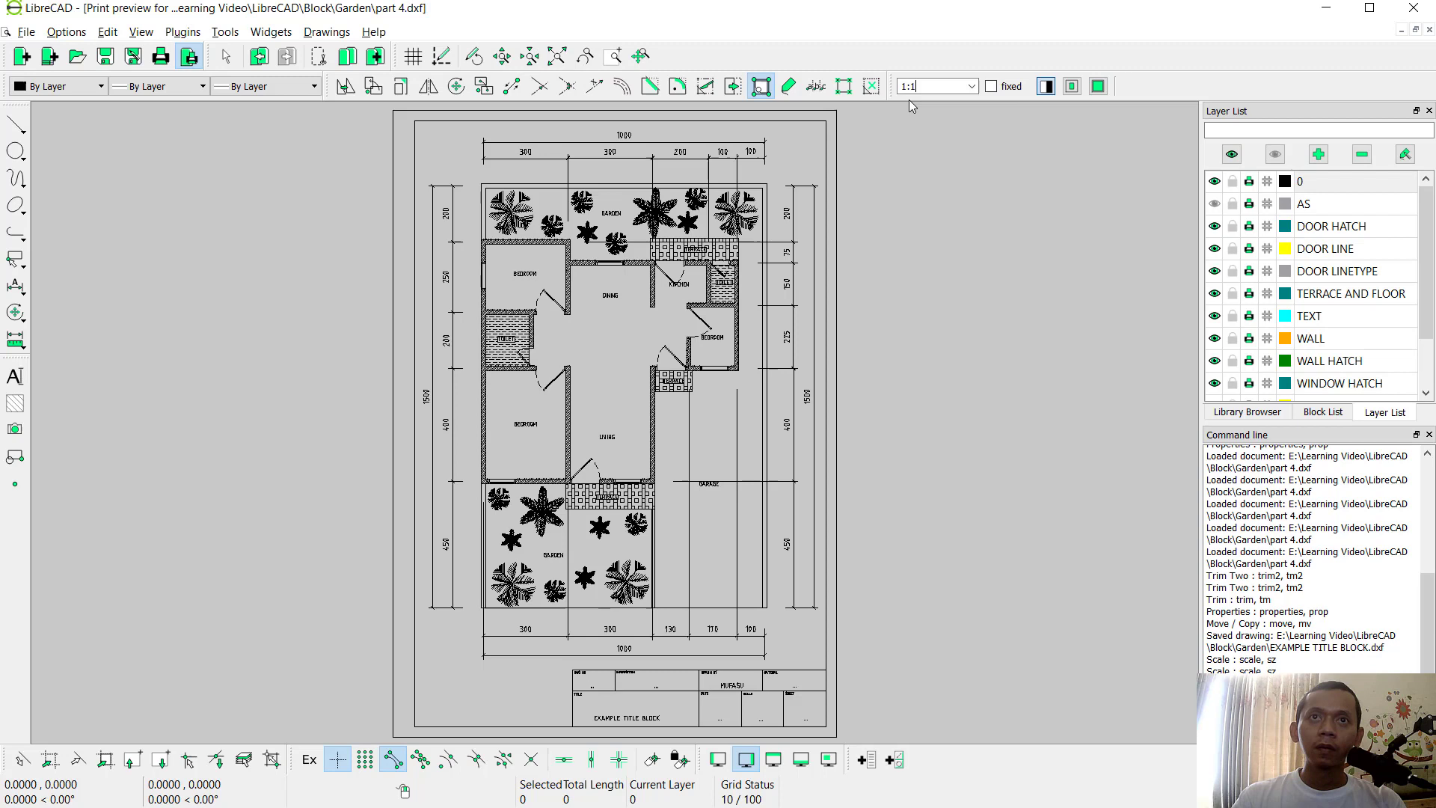
{"action": "left_click", "coordinate": [1073, 88]}
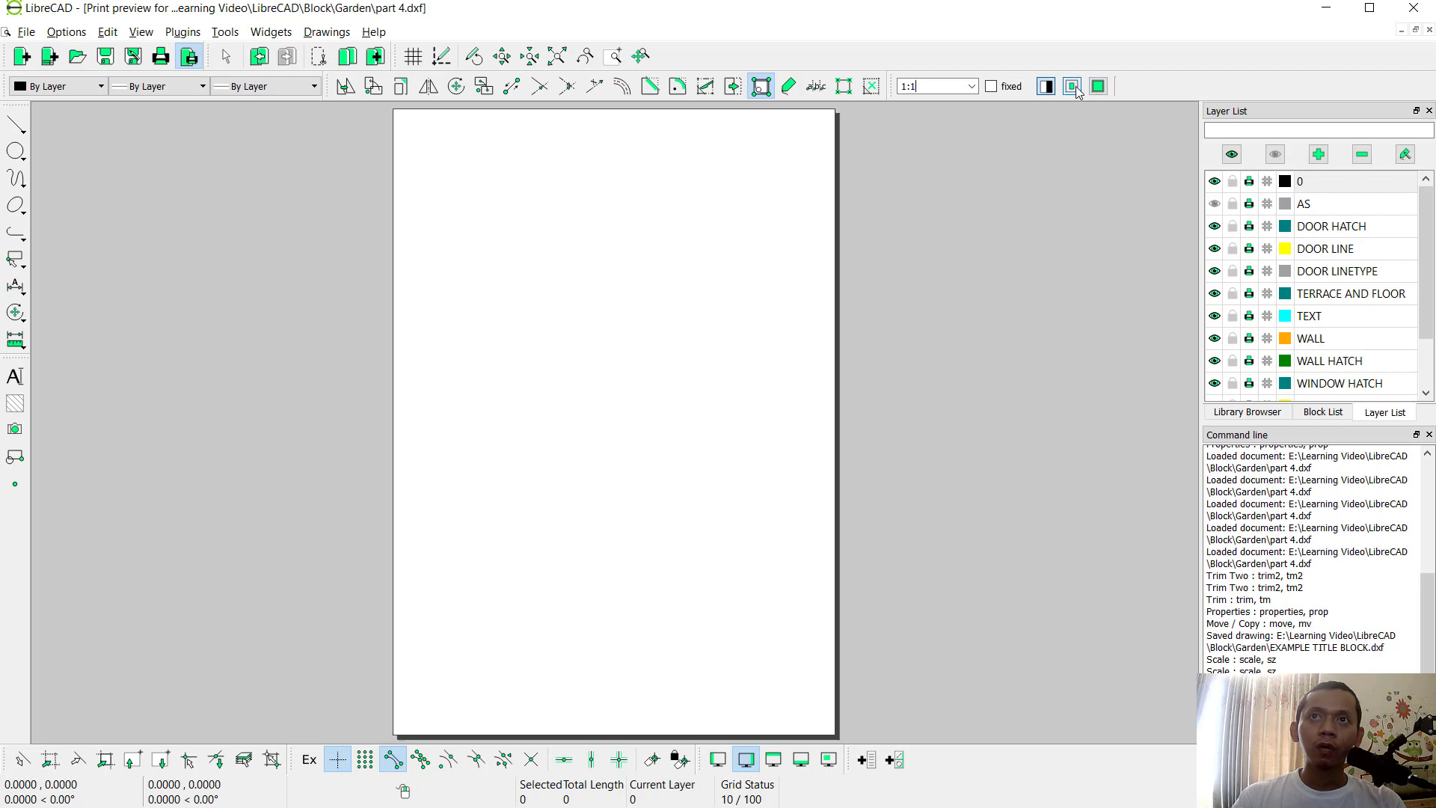
{"action": "scroll", "coordinate": [619, 307], "scroll_direction": "down", "scroll_amount": 10}
{"action": "scroll", "coordinate": [620, 404], "scroll_direction": "down", "scroll_amount": 3}
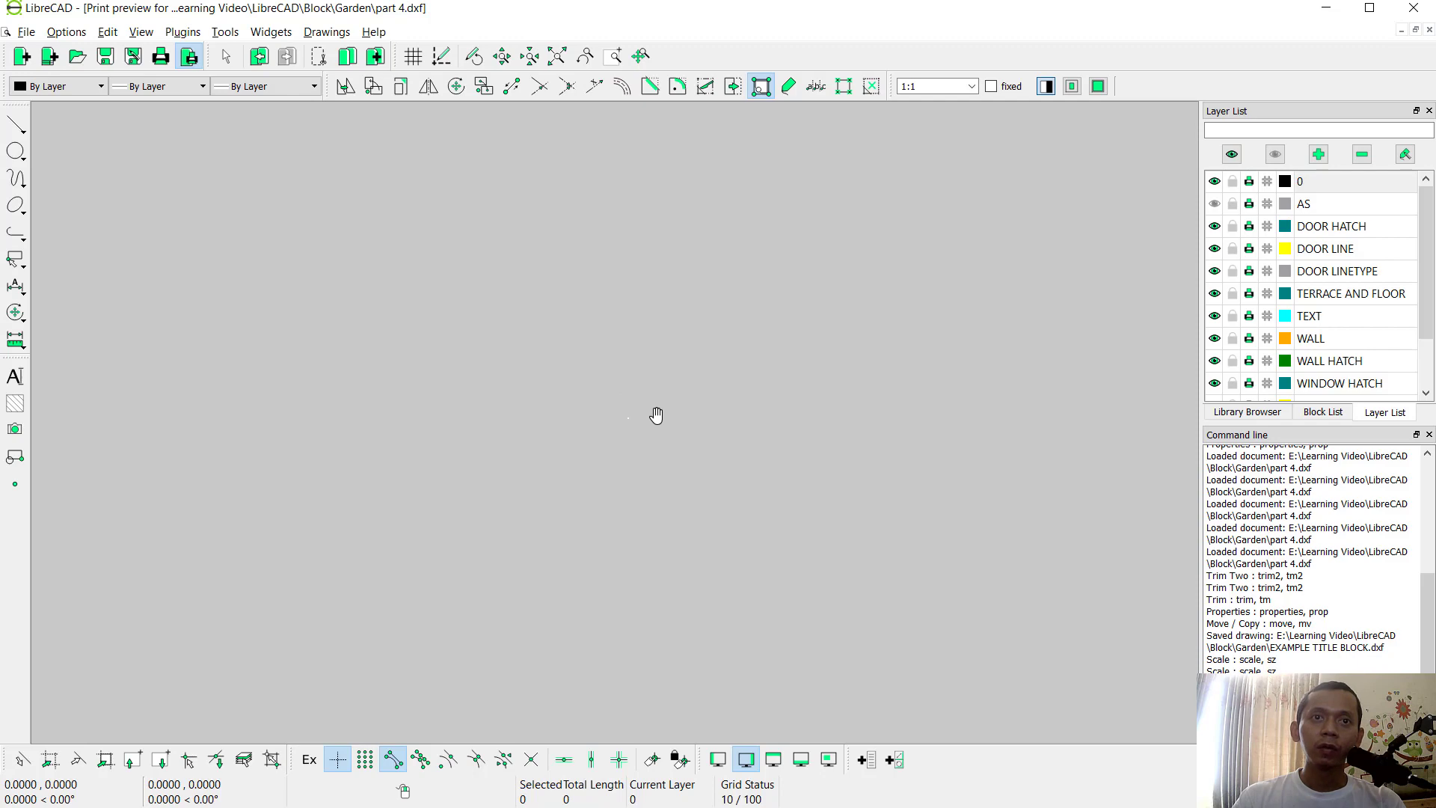
{"action": "scroll", "coordinate": [658, 405], "scroll_direction": "up", "scroll_amount": 15}
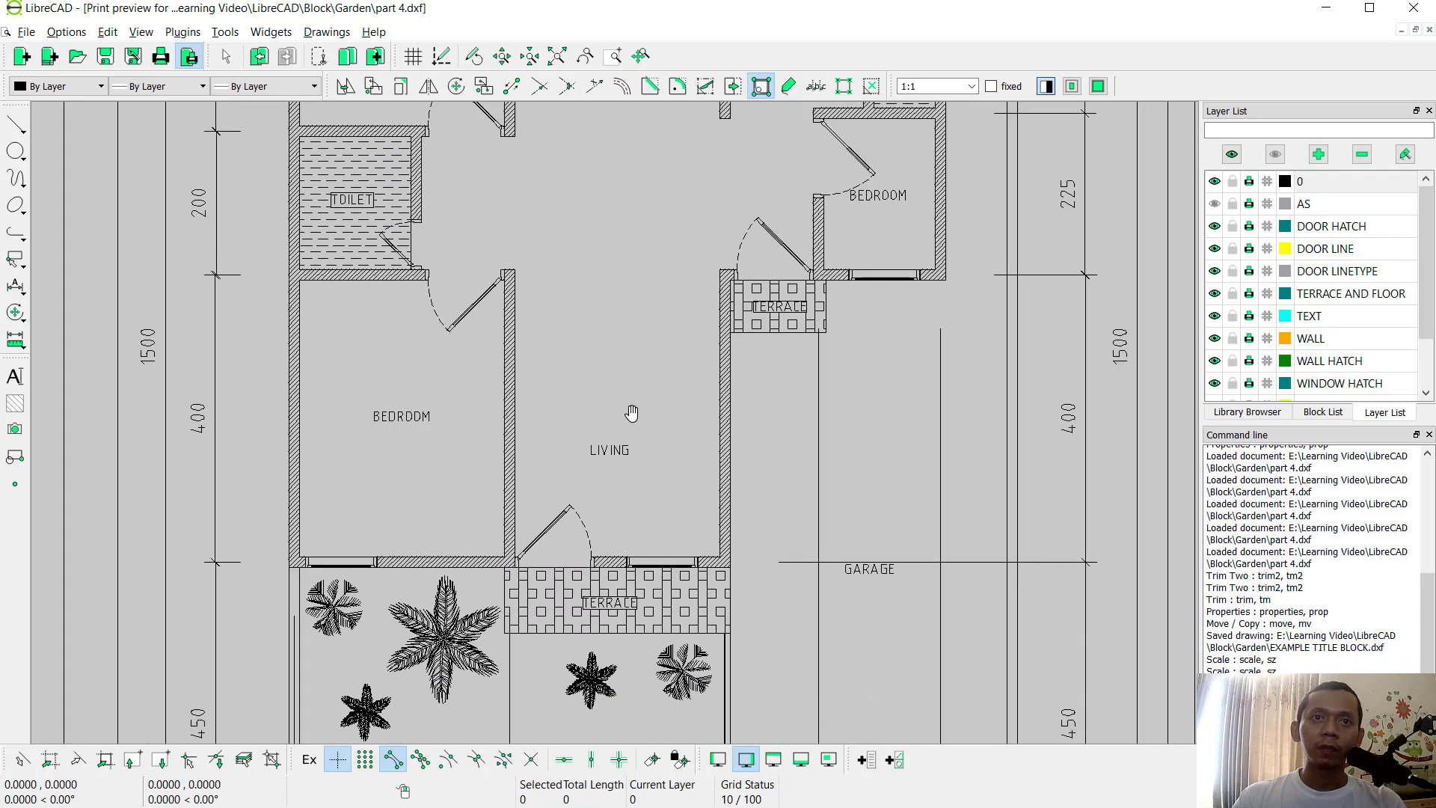
{"action": "scroll", "coordinate": [632, 412], "scroll_direction": "down", "scroll_amount": 9}
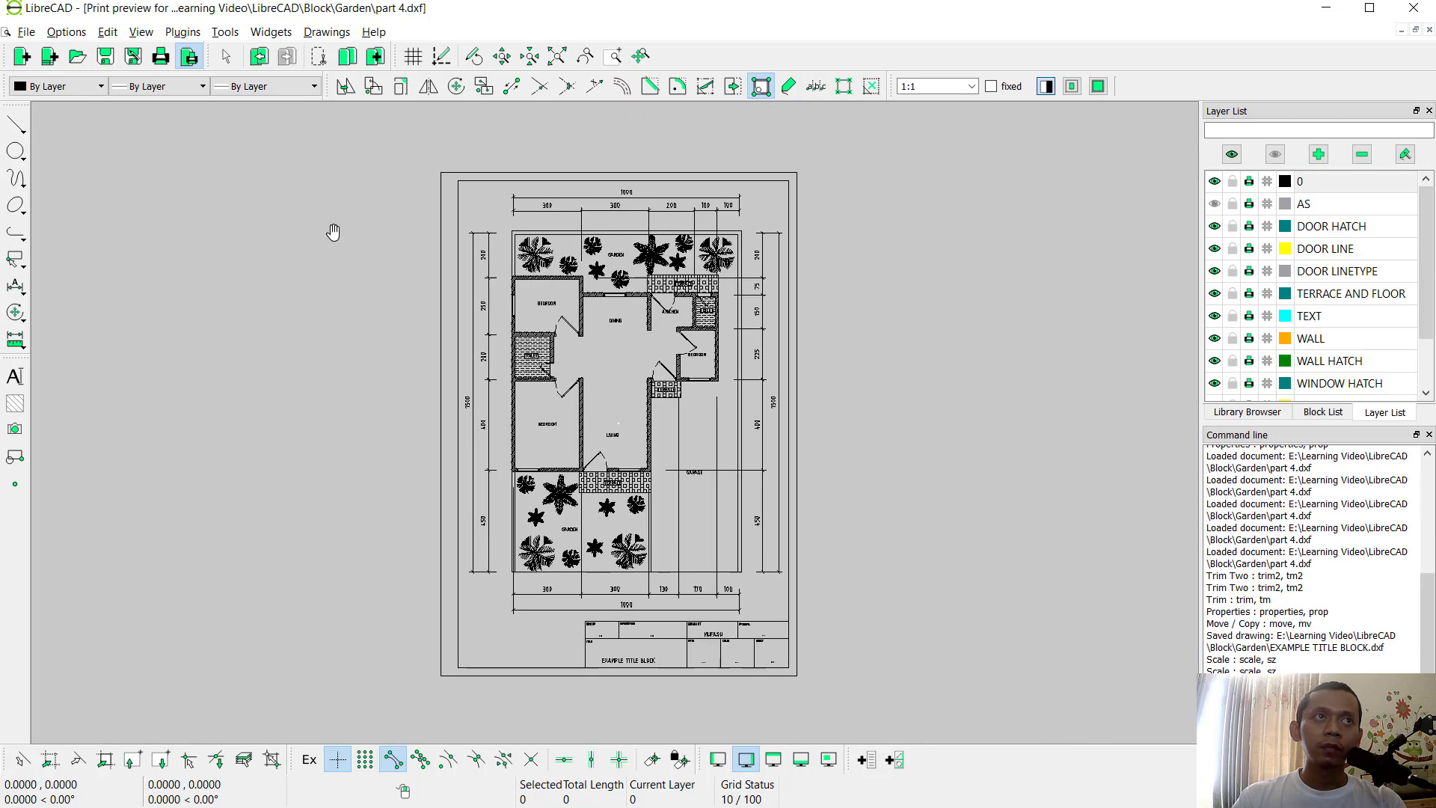
Change the main drawing unit in Current Drawing Preferences, then leave the print preview
{"action": "left_click", "coordinate": [75, 33]}
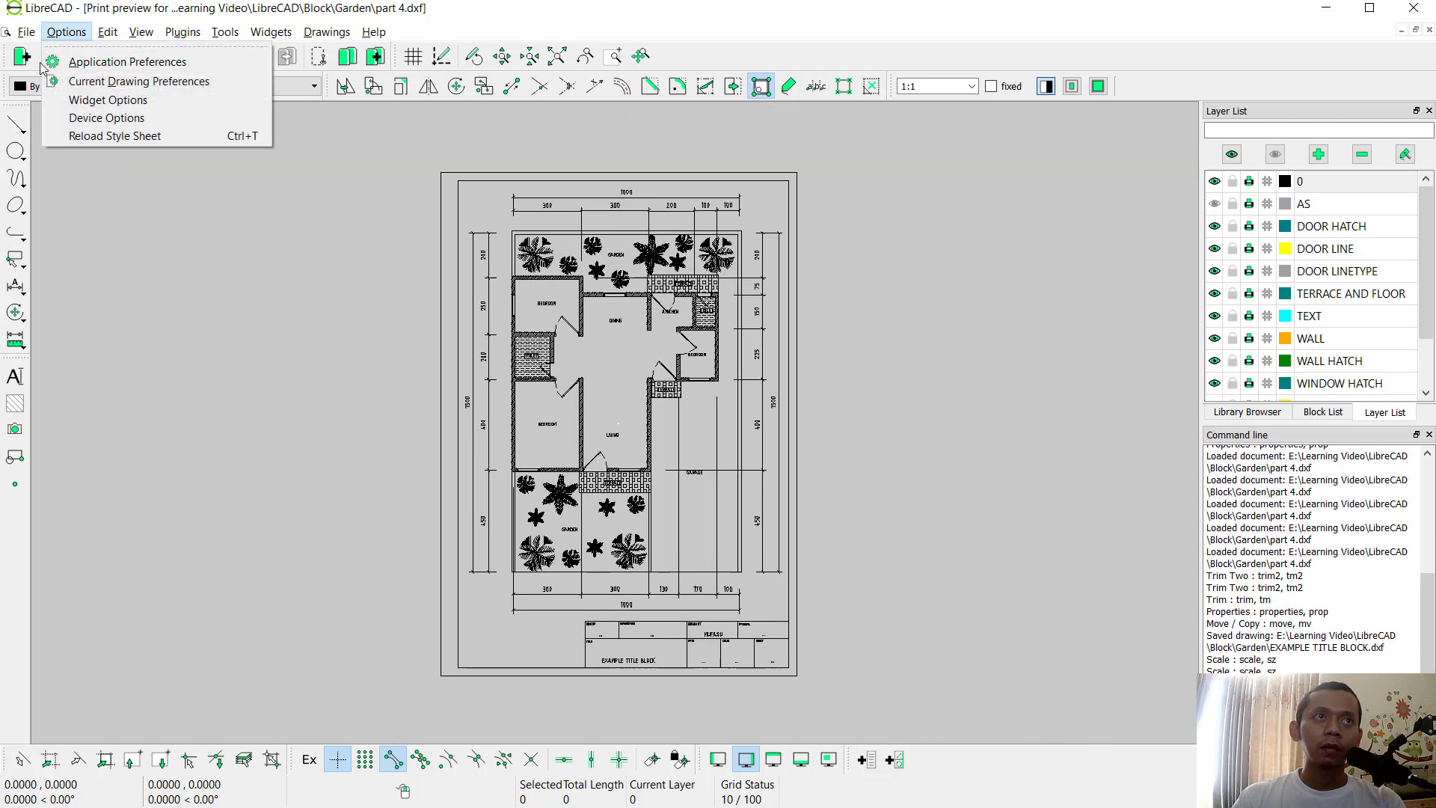
{"action": "left_click", "coordinate": [101, 83]}
{"action": "left_click", "coordinate": [610, 294]}
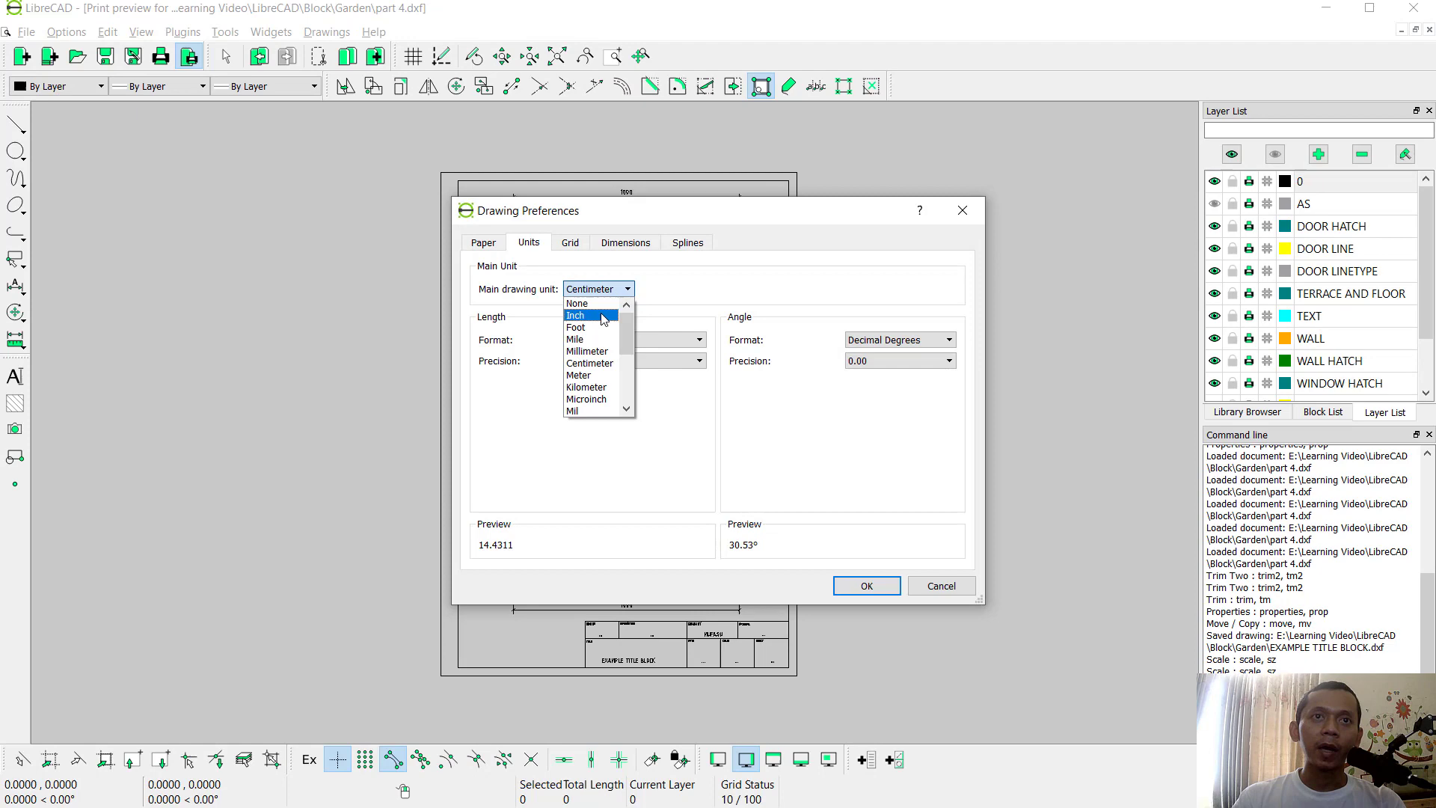
{"action": "left_click", "coordinate": [592, 338]}
{"action": "left_click", "coordinate": [895, 589]}
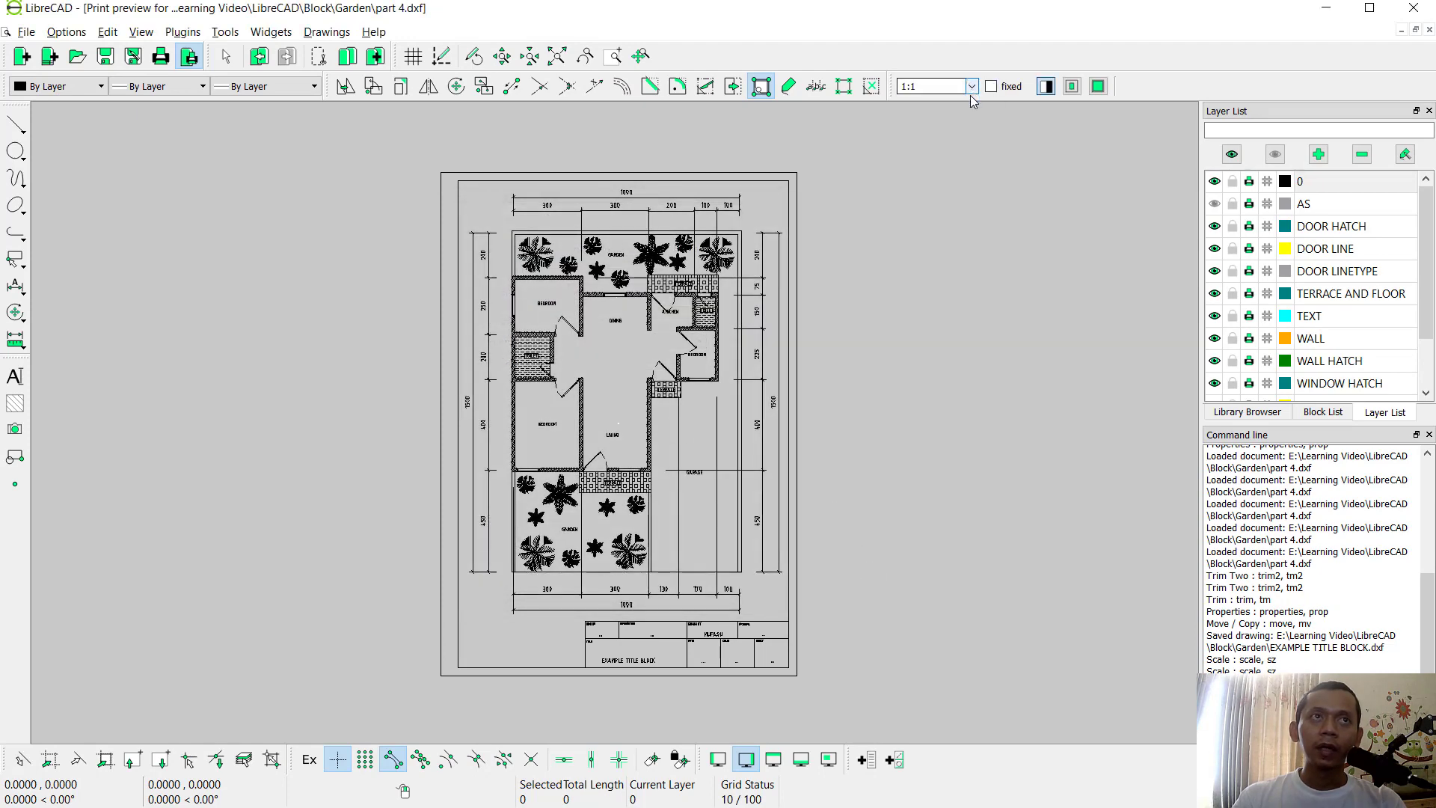
{"action": "left_click", "coordinate": [191, 58]}
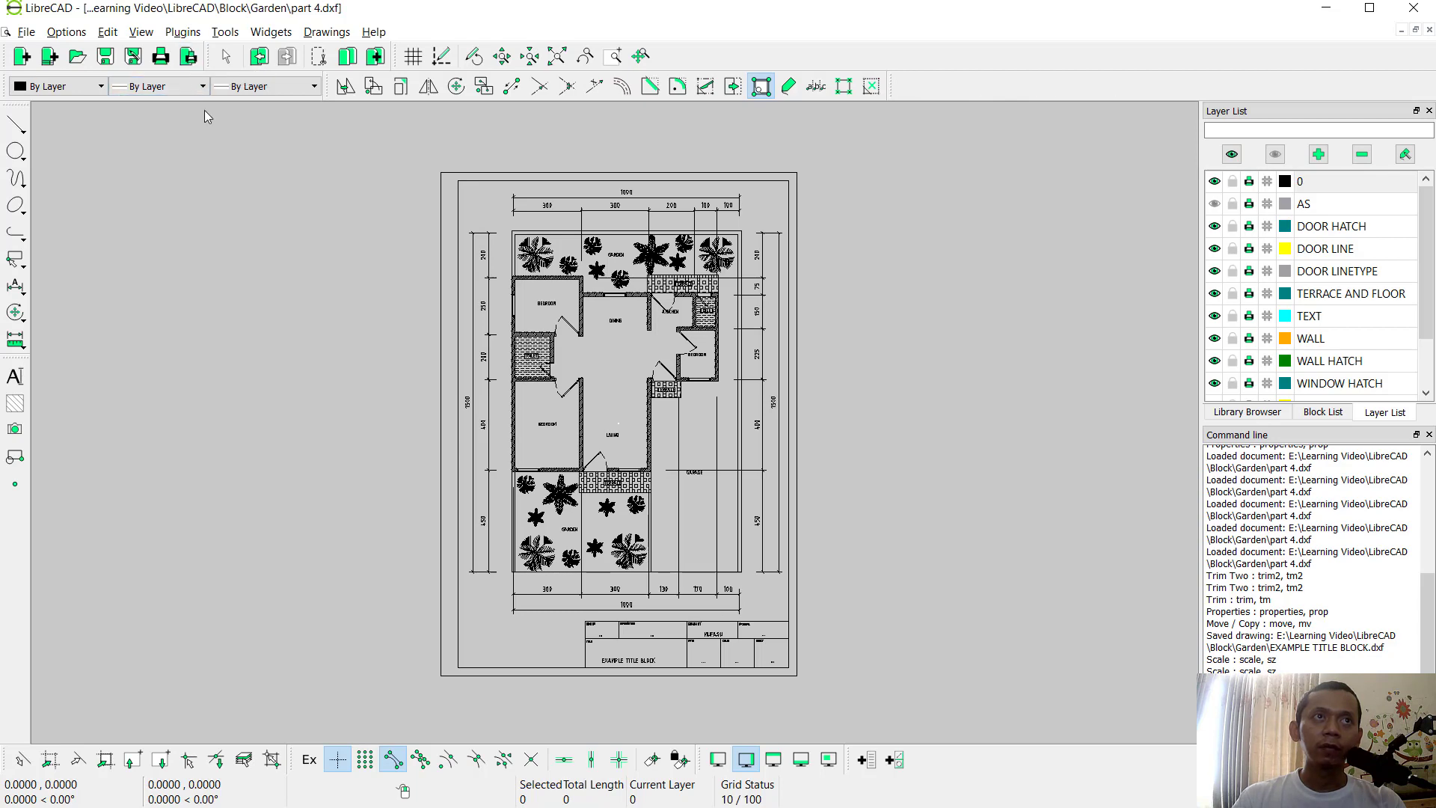
Set the main drawing unit to Centimeter and reopen the print preview
{"action": "left_click", "coordinate": [66, 31]}
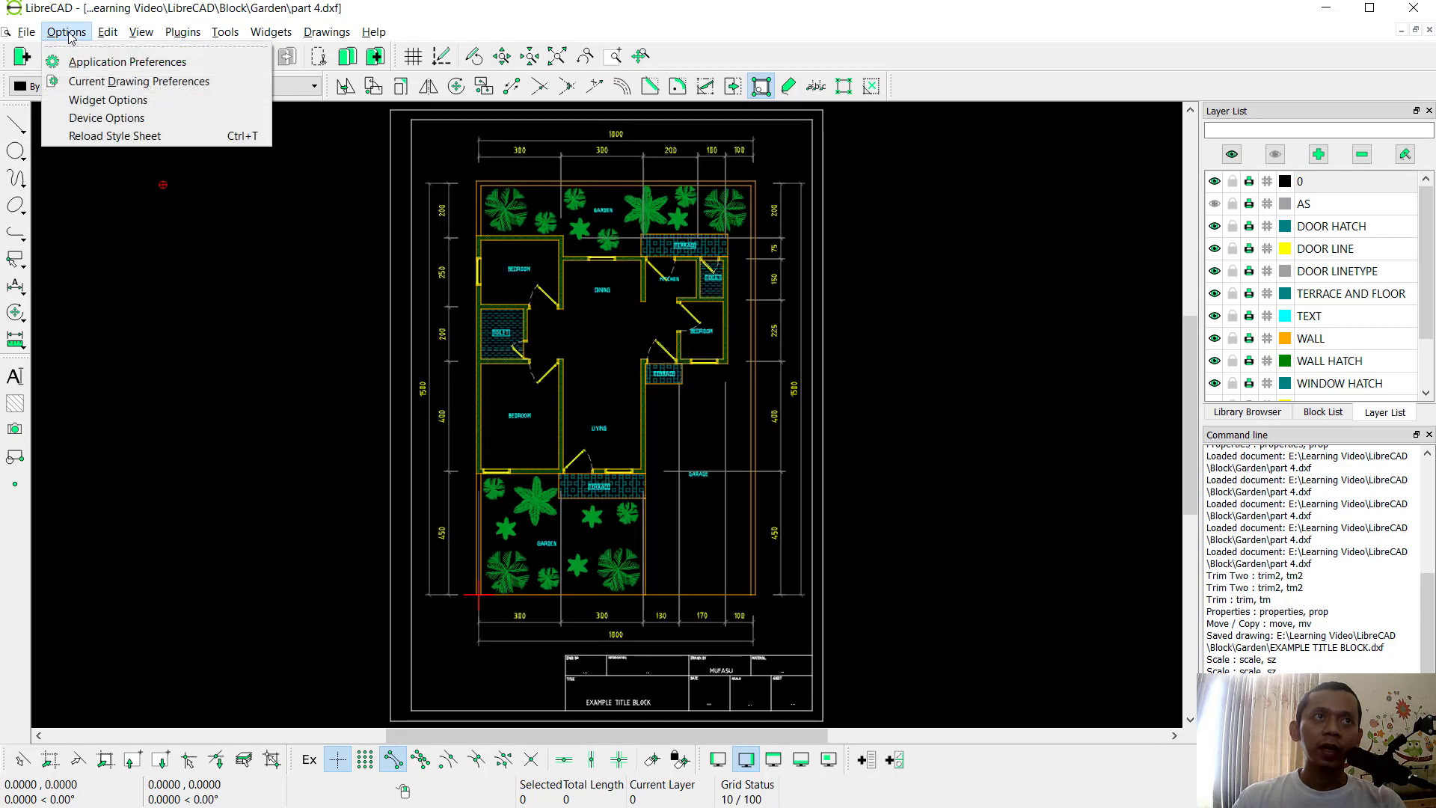
{"action": "left_click", "coordinate": [116, 83]}
{"action": "left_click", "coordinate": [609, 297]}
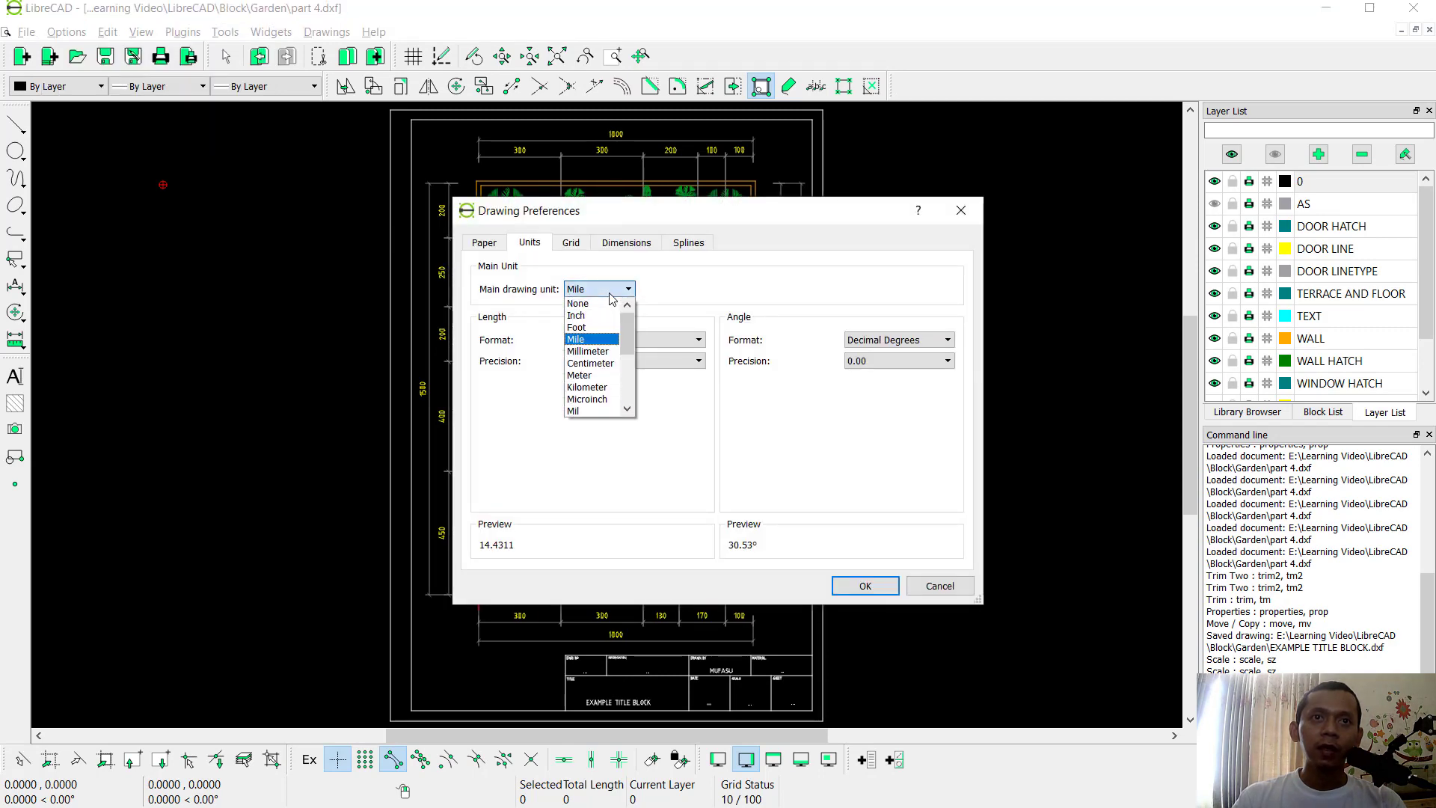
{"action": "left_click", "coordinate": [591, 363]}
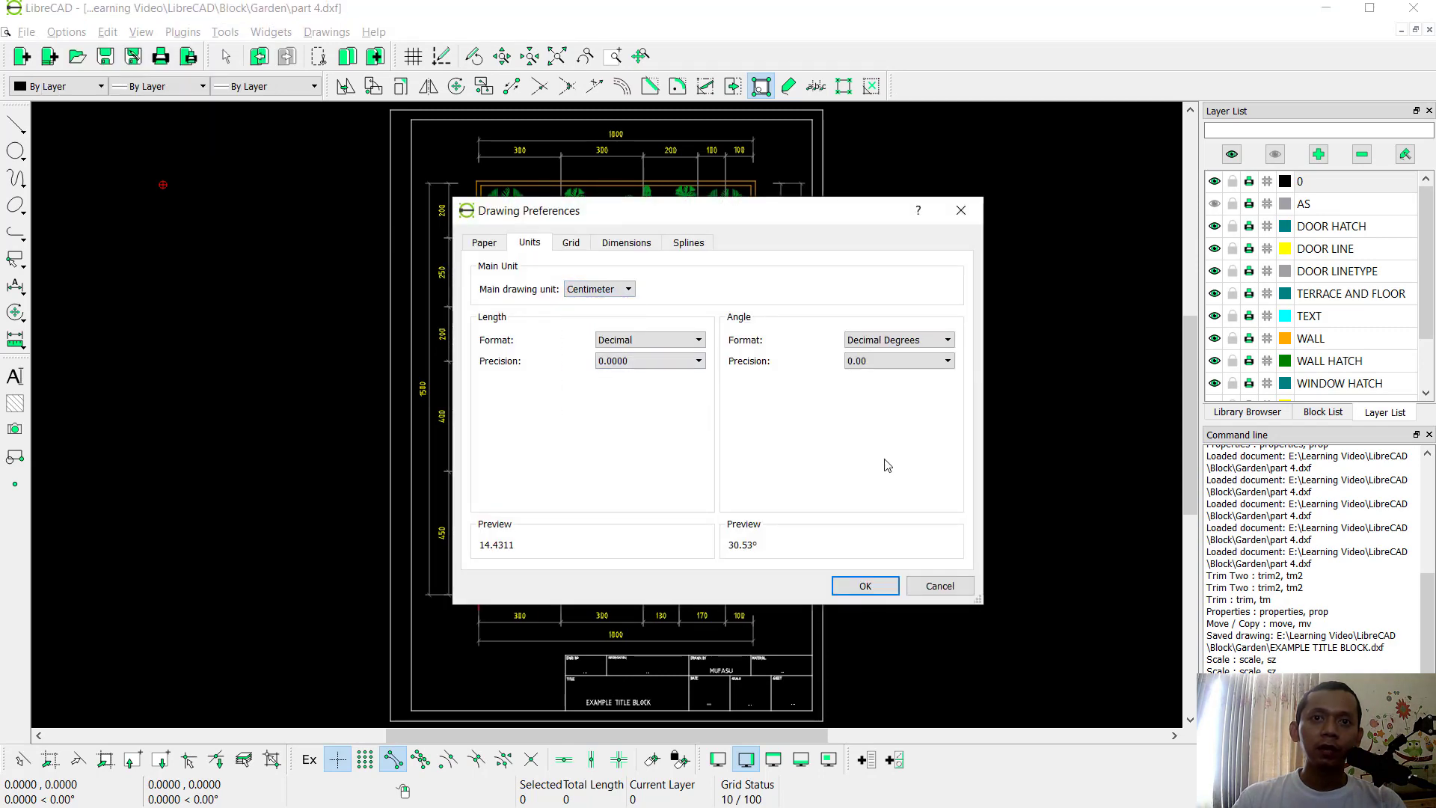
{"action": "left_click", "coordinate": [886, 592]}
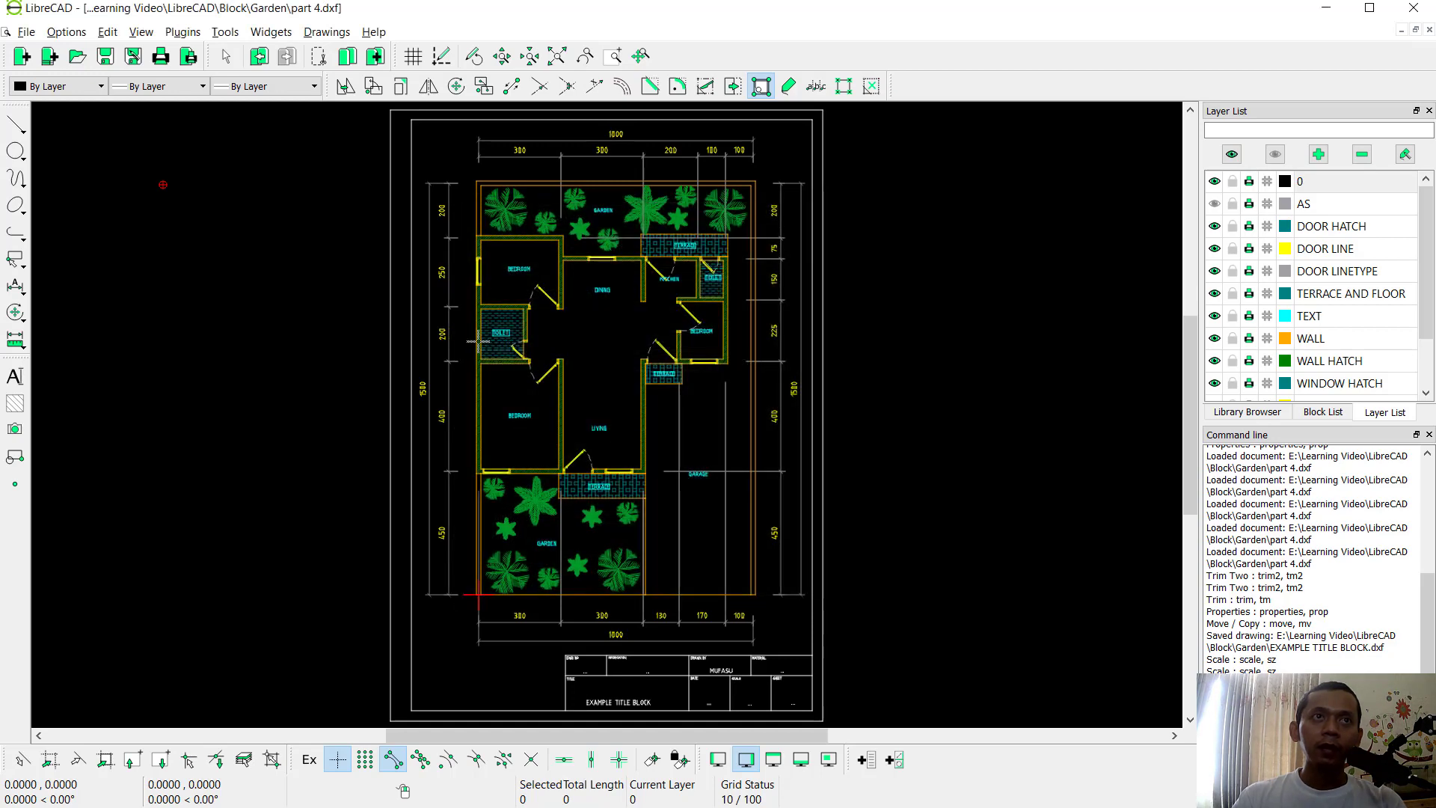
{"action": "left_click", "coordinate": [189, 57]}
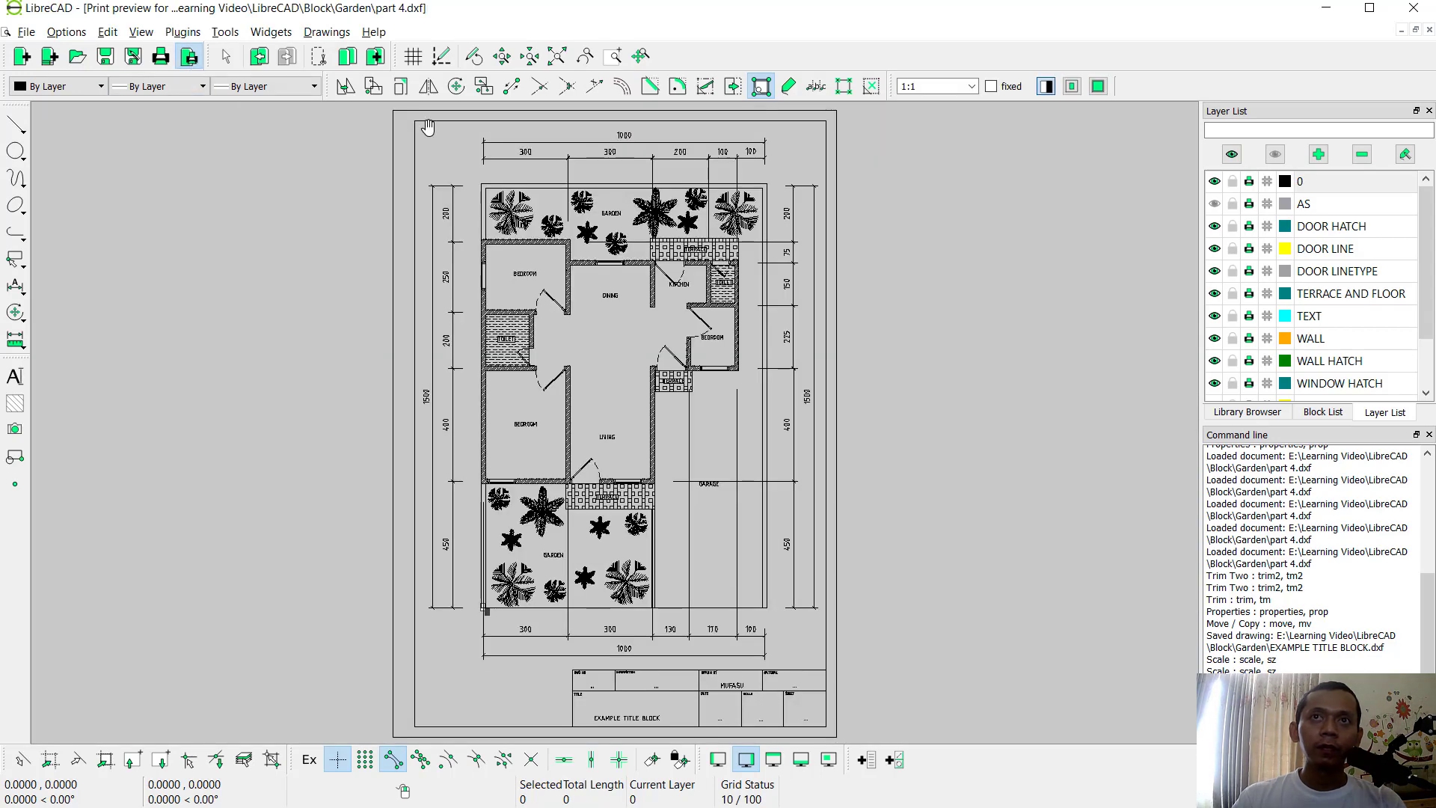
Set the print scale to 1:75, fit it to the page, and keep black-and-white output
{"action": "left_click", "coordinate": [972, 87]}
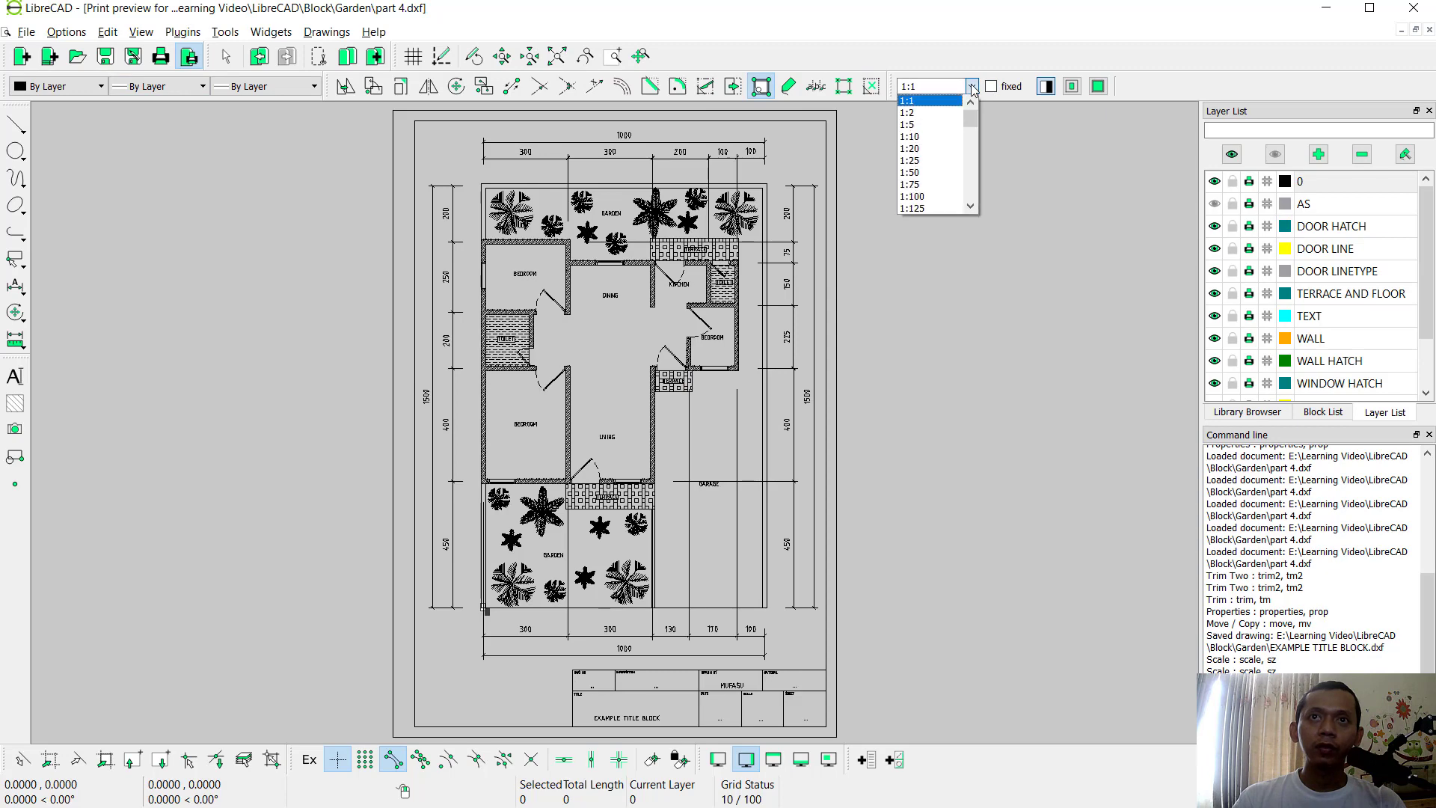
{"action": "left_click", "coordinate": [926, 184]}
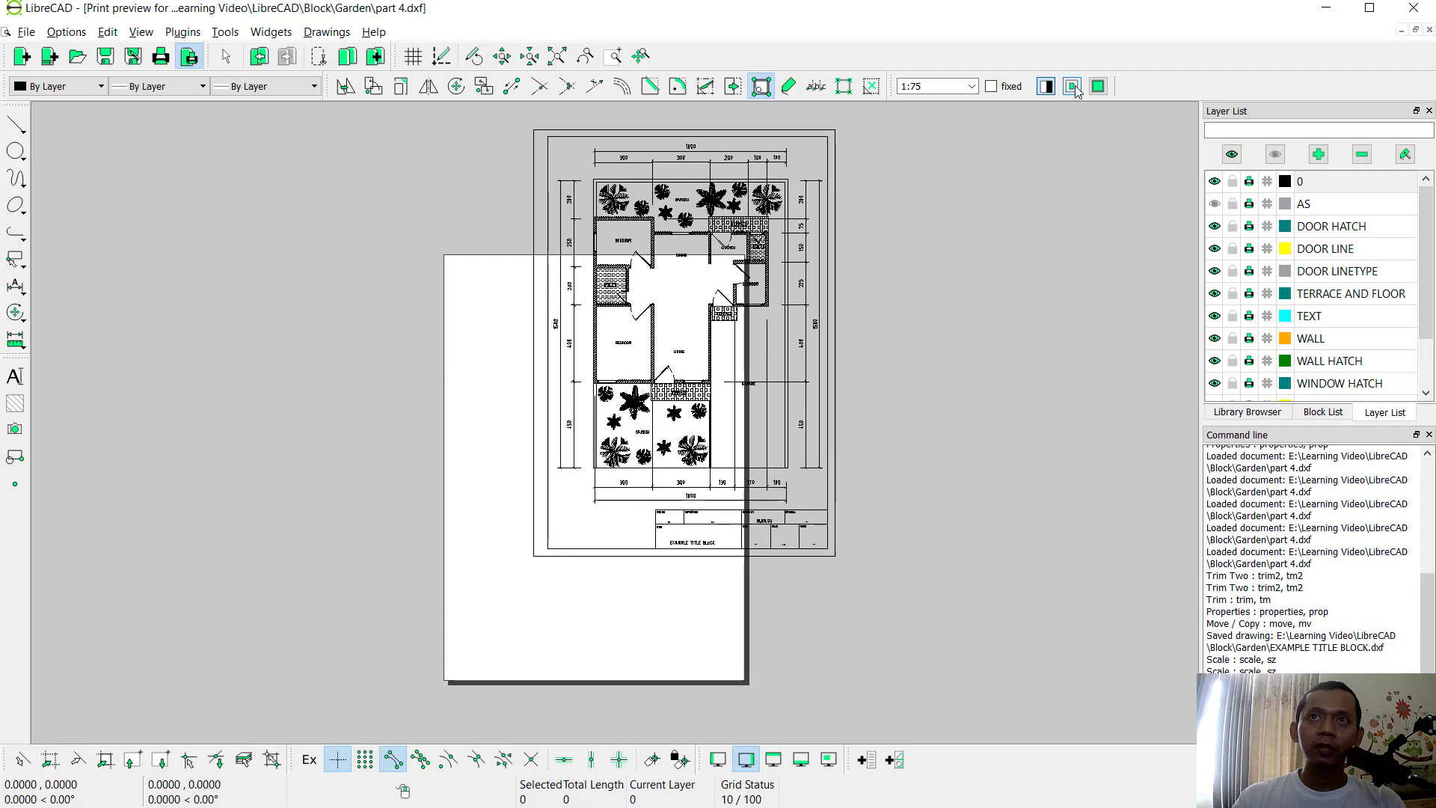
{"action": "left_click", "coordinate": [1073, 87]}
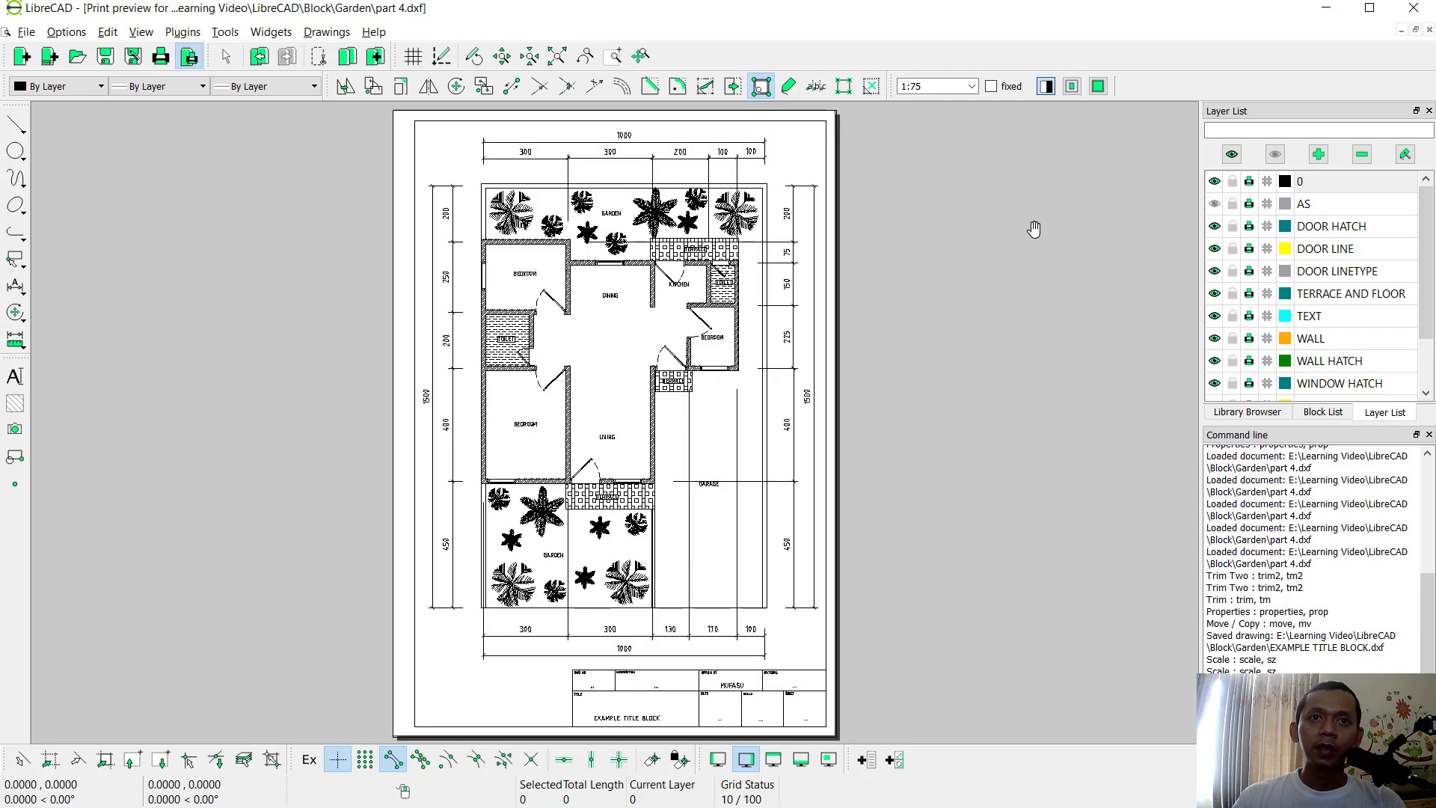
{"action": "left_click", "coordinate": [1046, 87]}
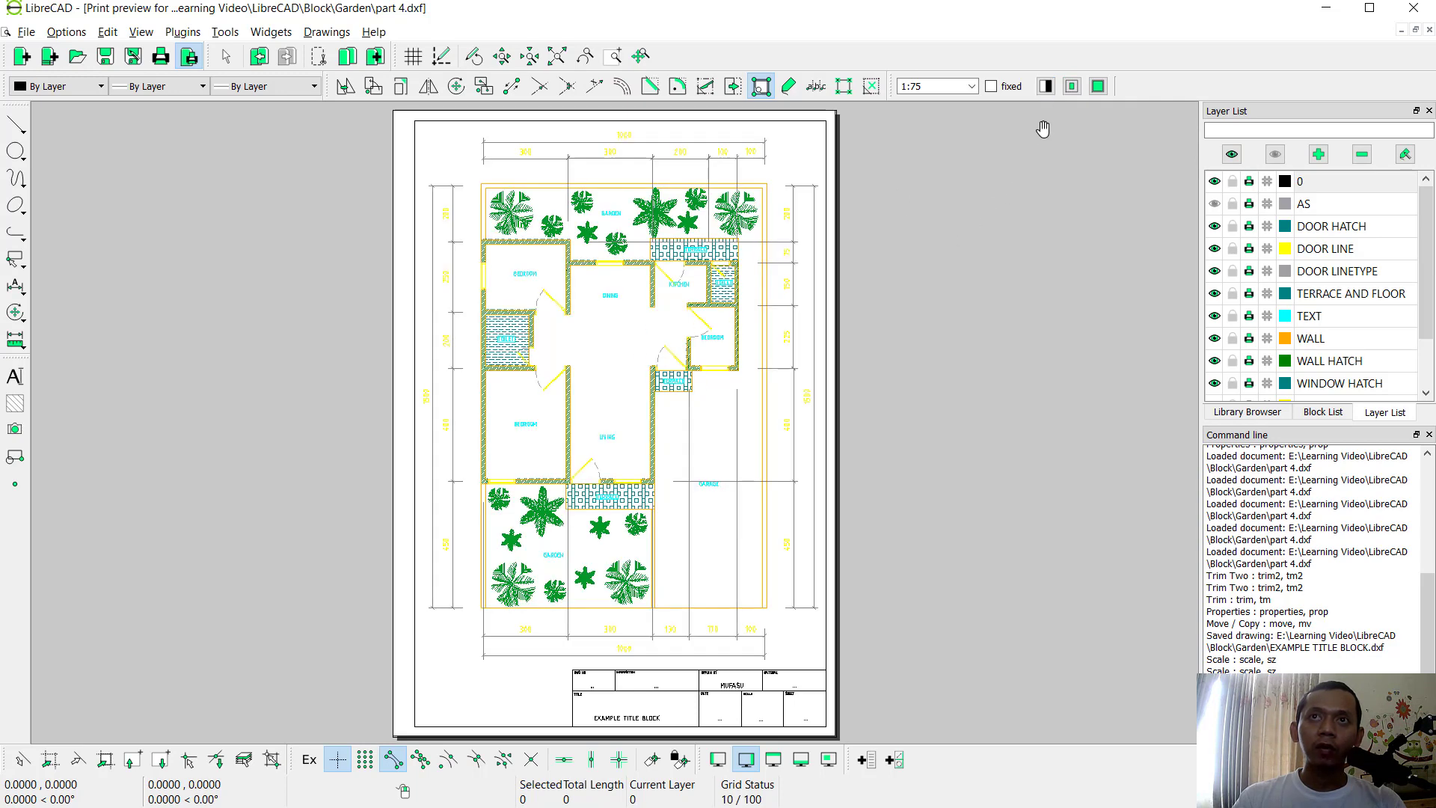
{"action": "left_click", "coordinate": [1046, 86]}
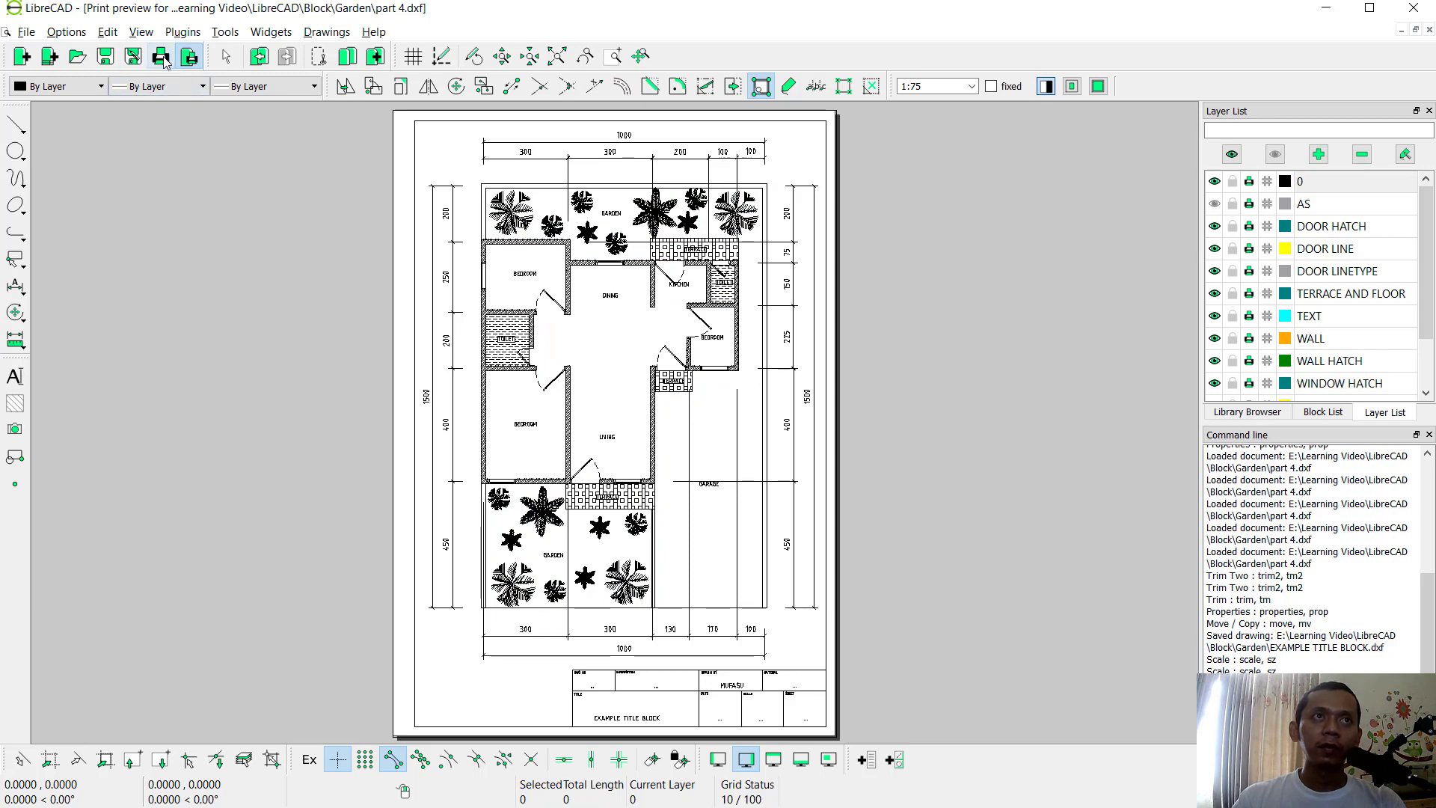
{"action": "scroll", "coordinate": [654, 434], "scroll_direction": "up", "scroll_amount": 8}
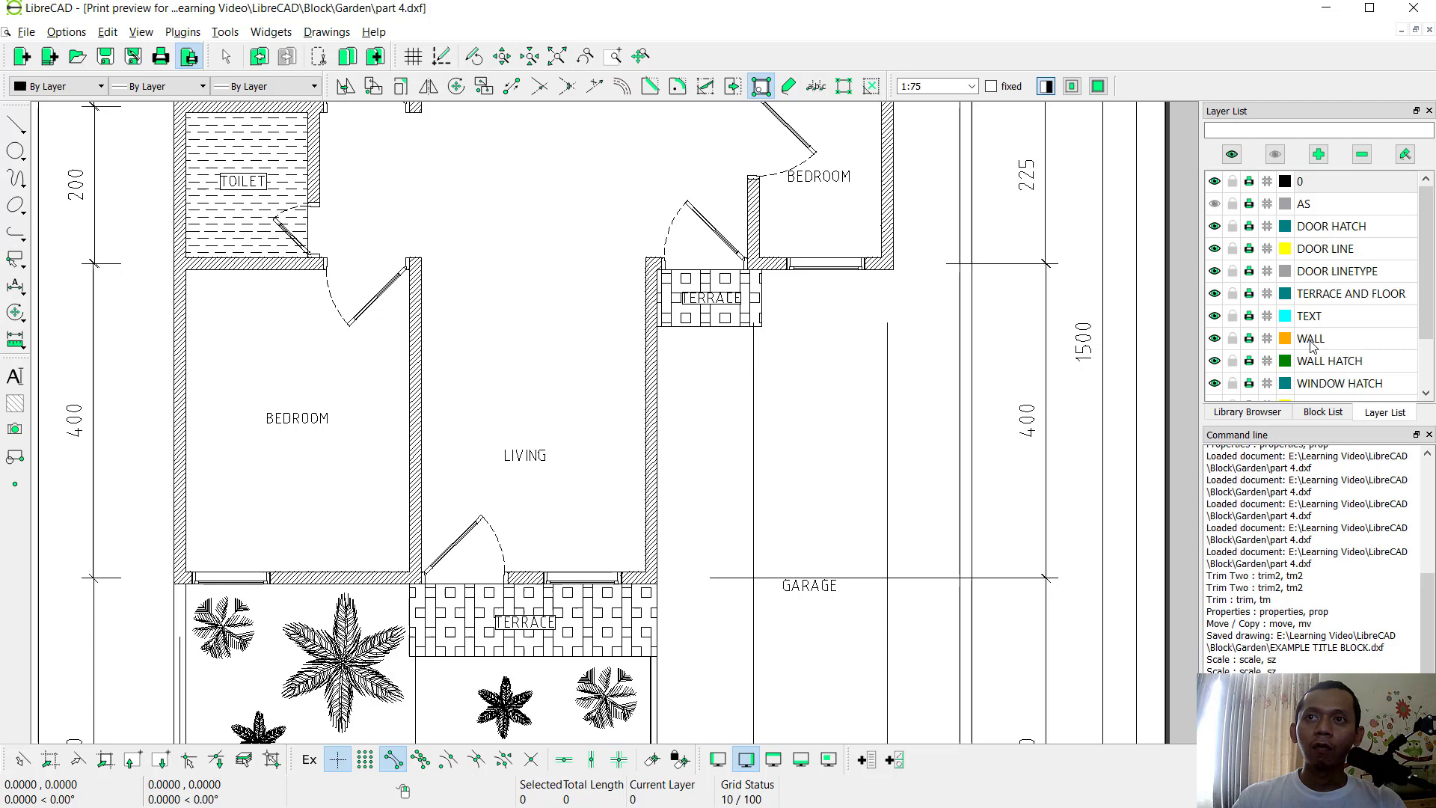
Set the WALL layer's line width to 0.30mm
{"action": "right_click", "coordinate": [1310, 341]}
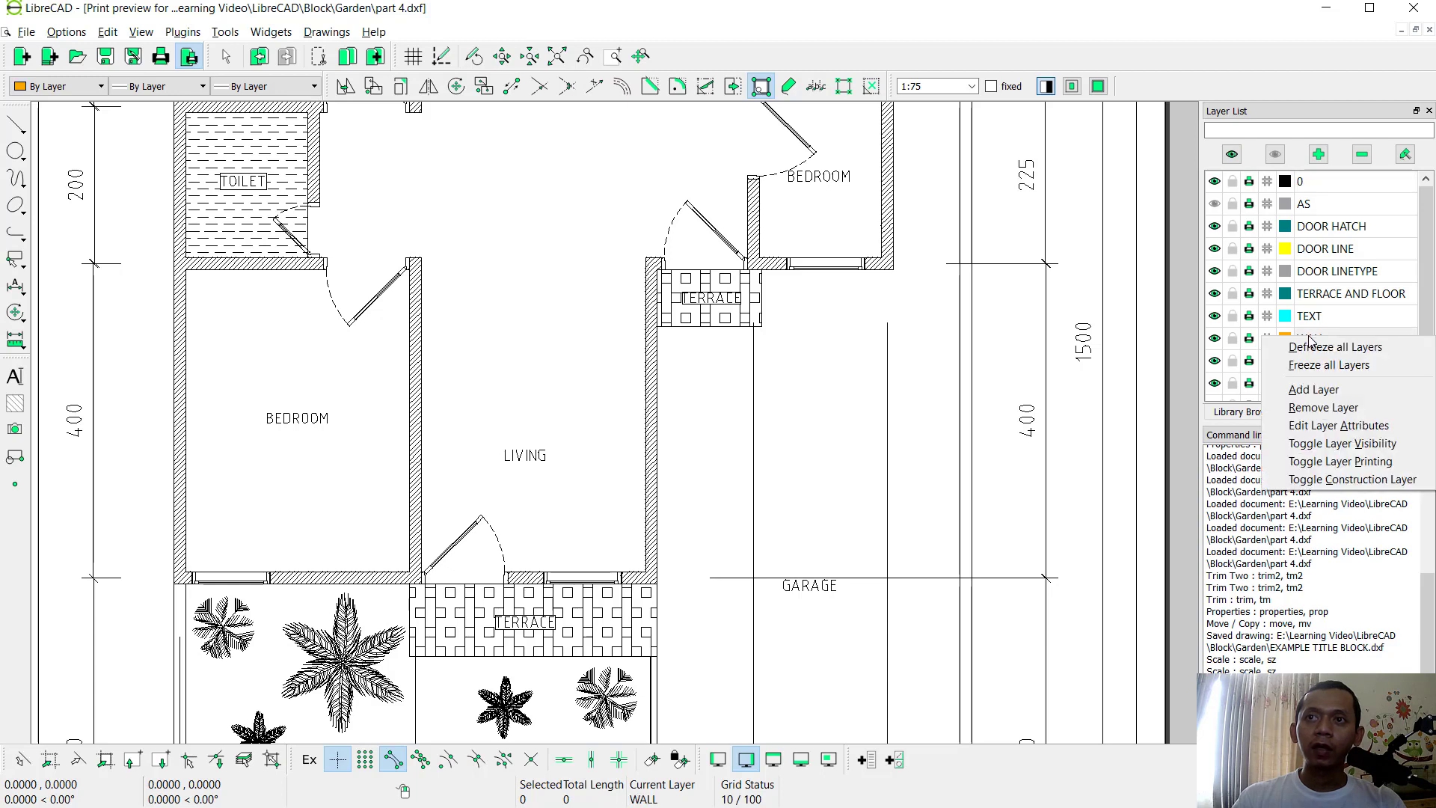
{"action": "left_click", "coordinate": [1326, 426]}
{"action": "left_click", "coordinate": [724, 427]}
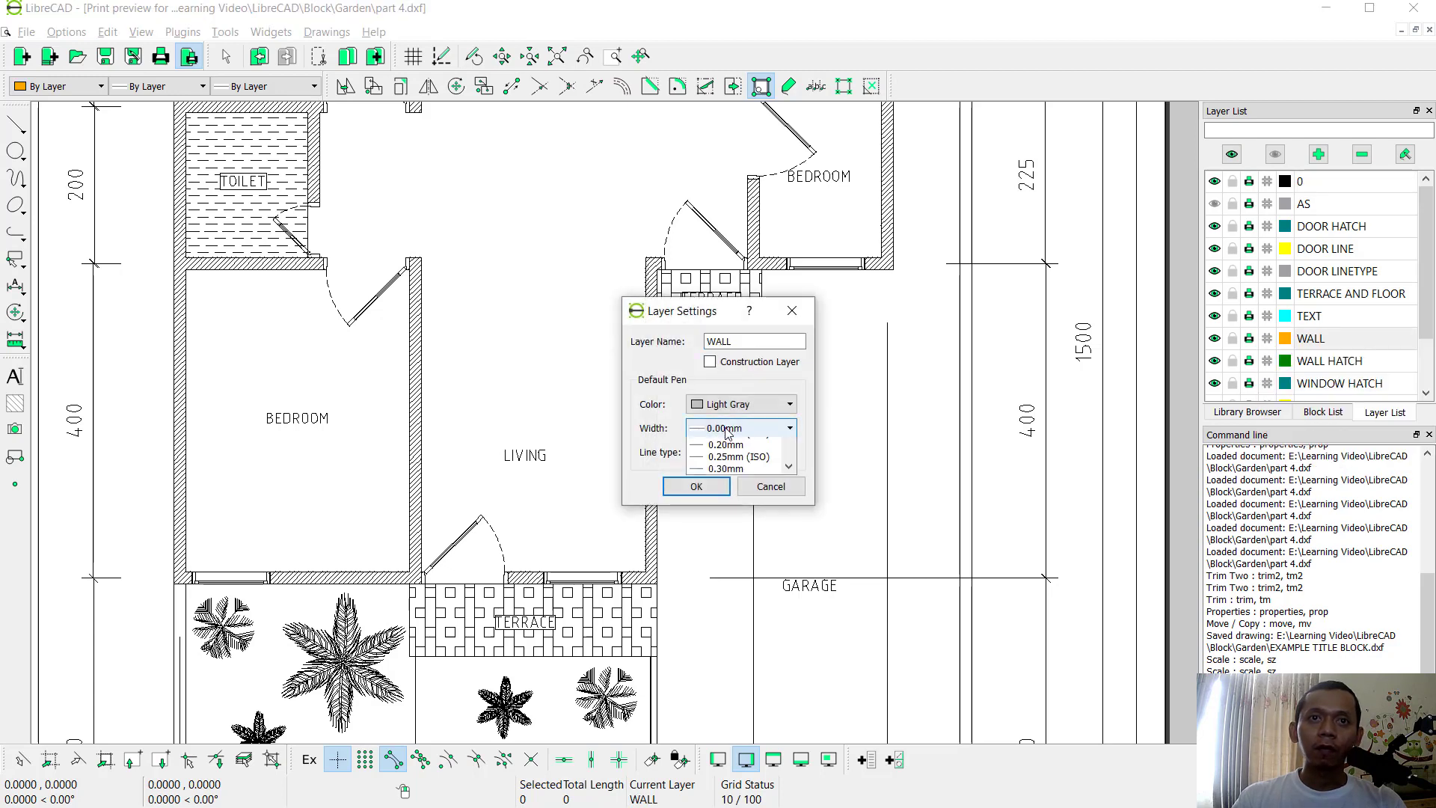
{"action": "left_click", "coordinate": [725, 551]}
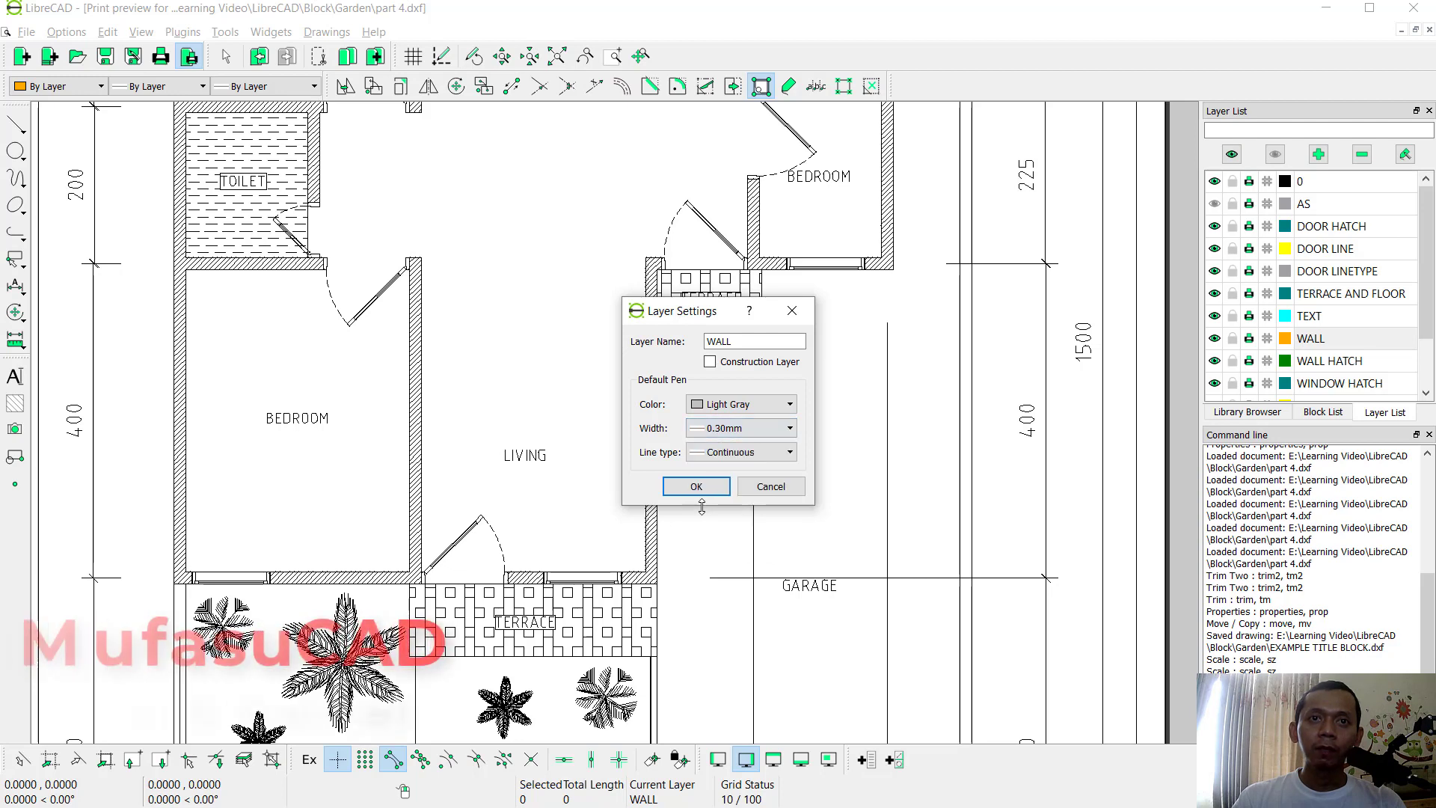
{"action": "left_click", "coordinate": [697, 487]}
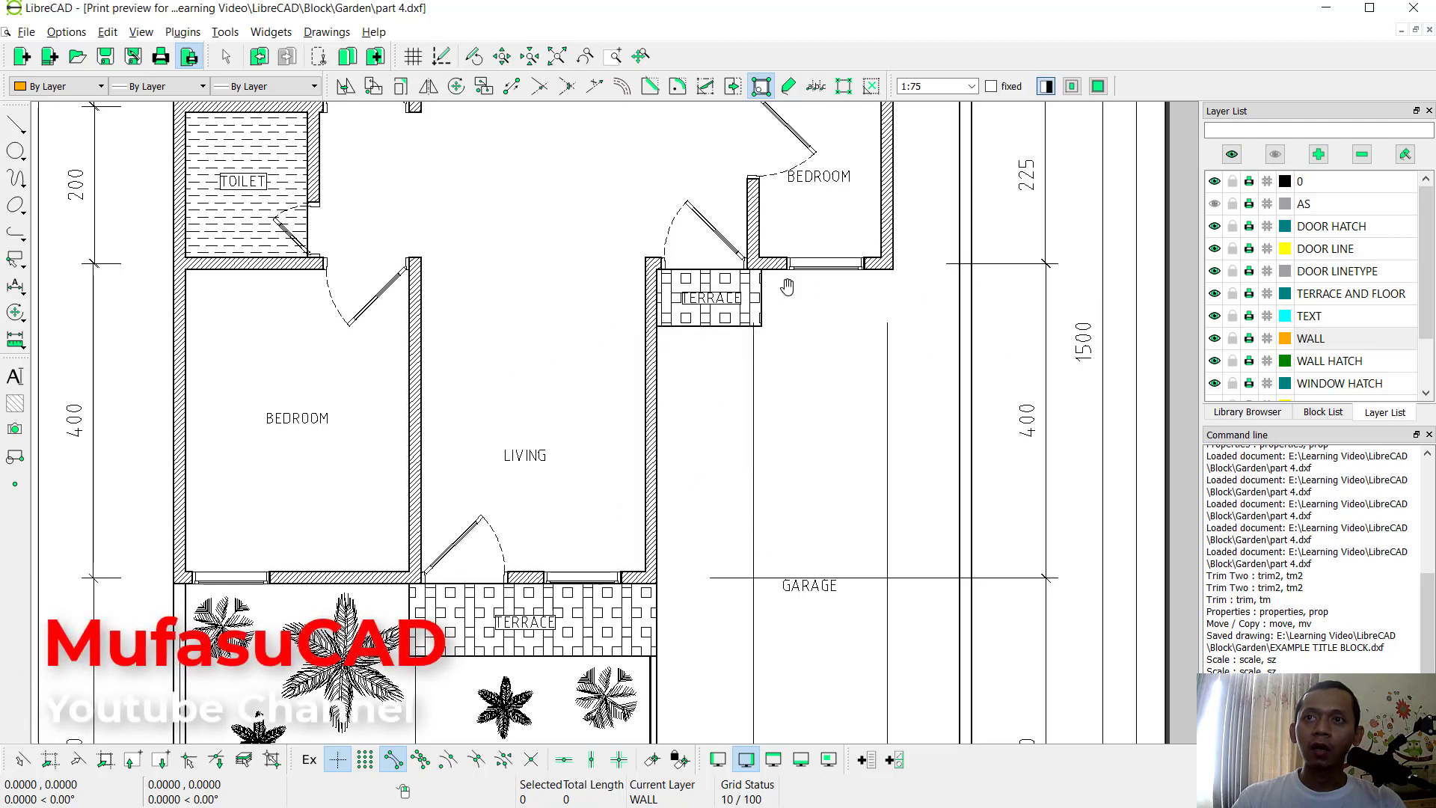
Set the WALL HATCH layer's line width to 0.30mm
{"action": "right_click", "coordinate": [1321, 367]}
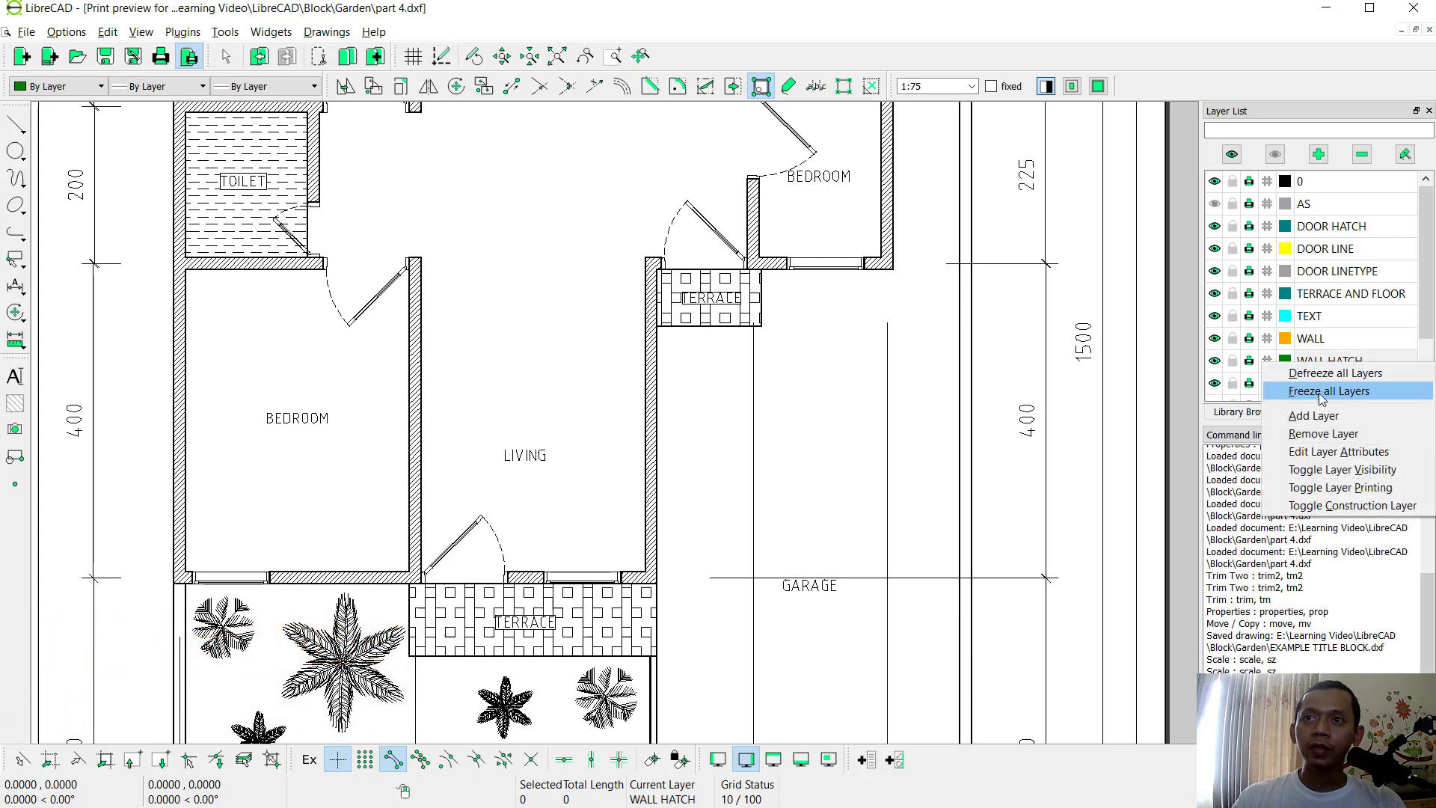
{"action": "left_click", "coordinate": [1326, 452]}
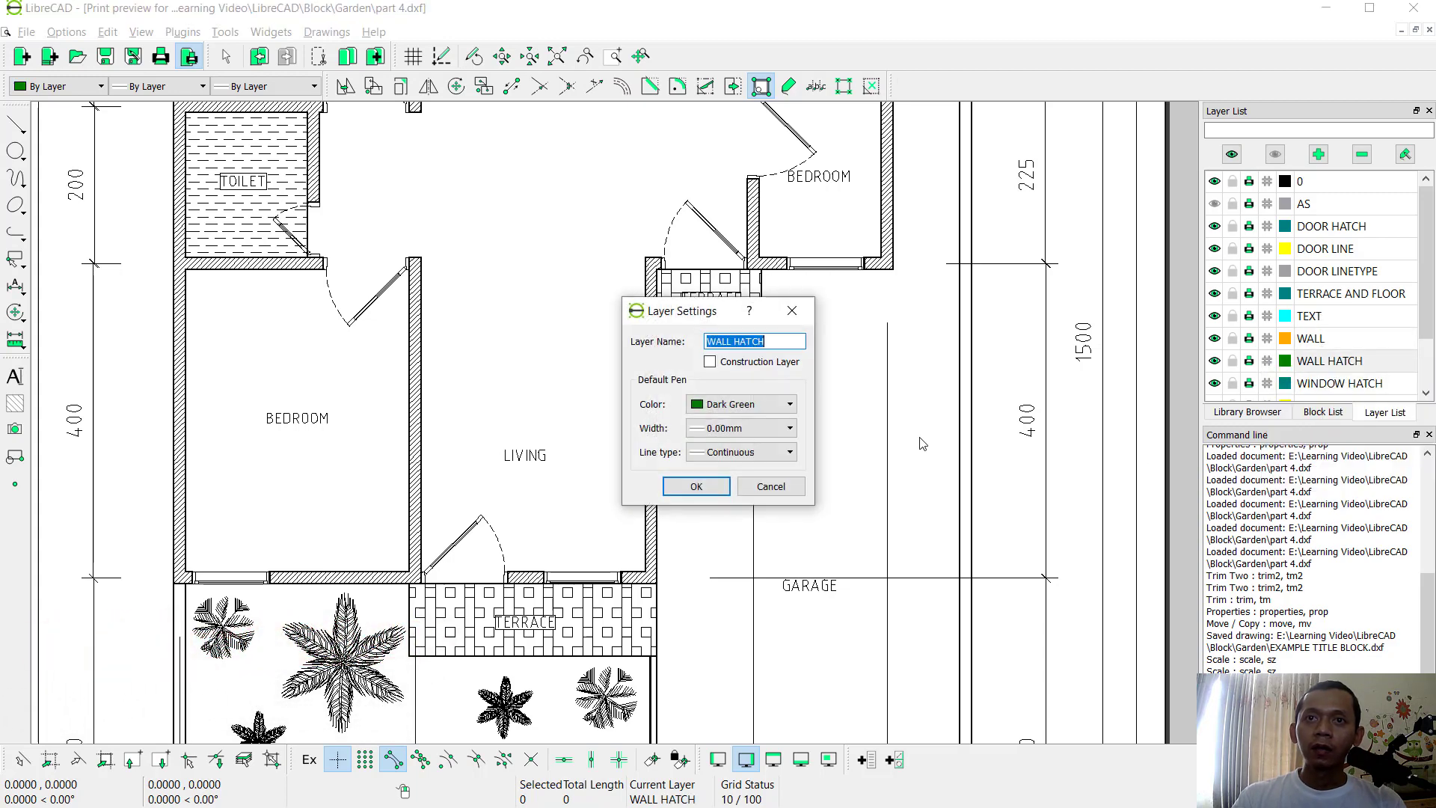
{"action": "left_click", "coordinate": [748, 429]}
{"action": "left_click", "coordinate": [729, 552]}
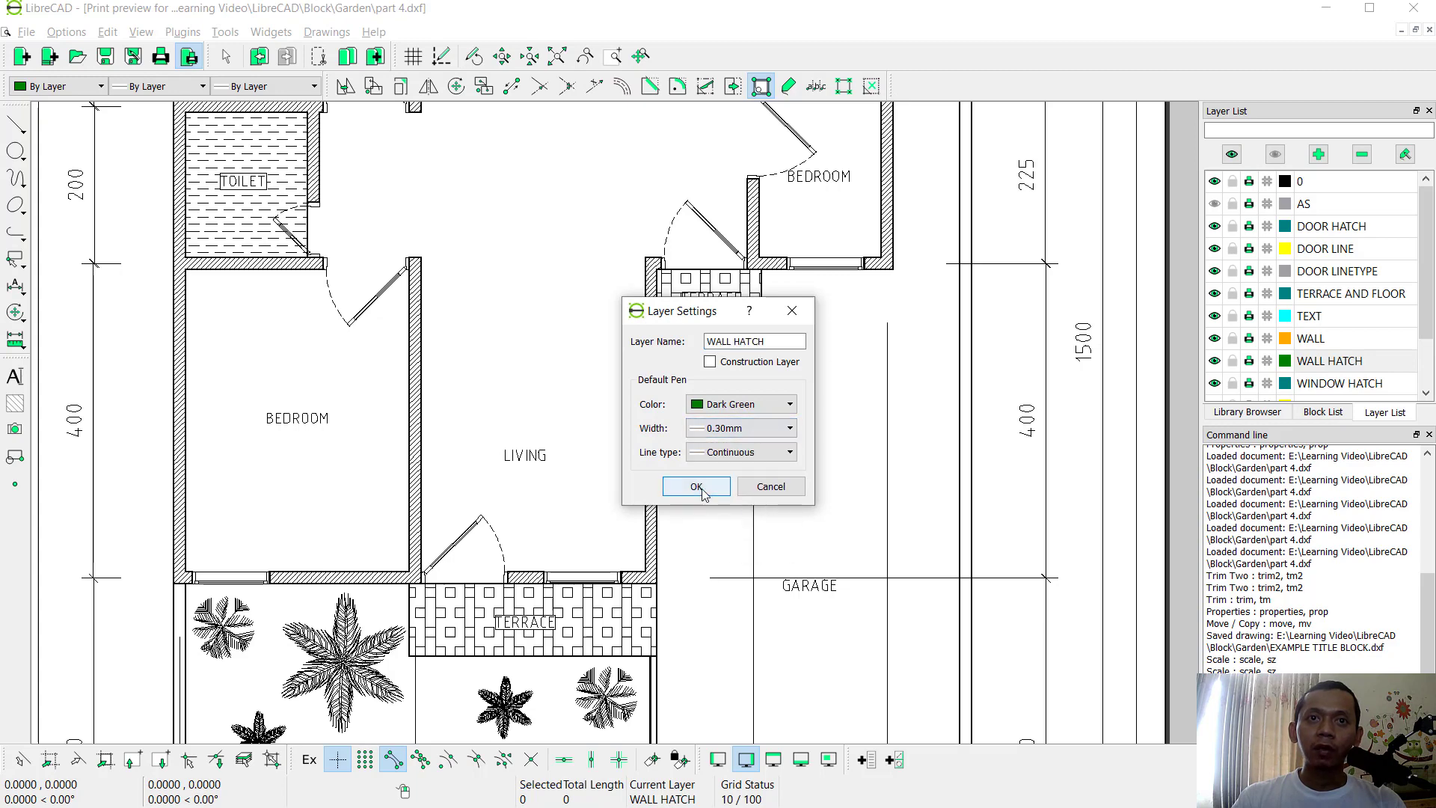
{"action": "left_click", "coordinate": [705, 493]}
Give the TEXT layer a thicker line width so its labels print bolder
{"action": "scroll", "coordinate": [768, 348], "scroll_direction": "down", "scroll_amount": 2}
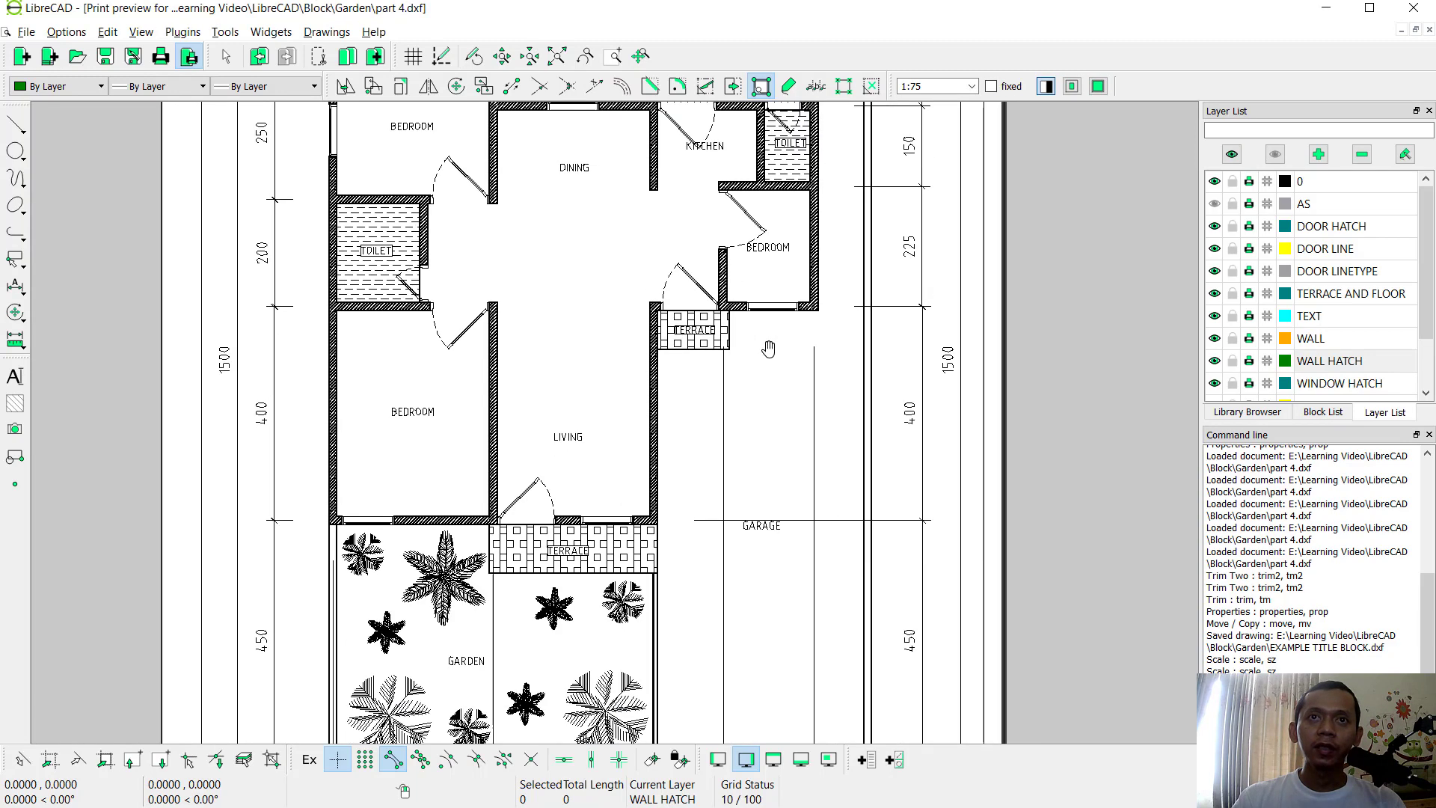
{"action": "right_click", "coordinate": [1310, 327]}
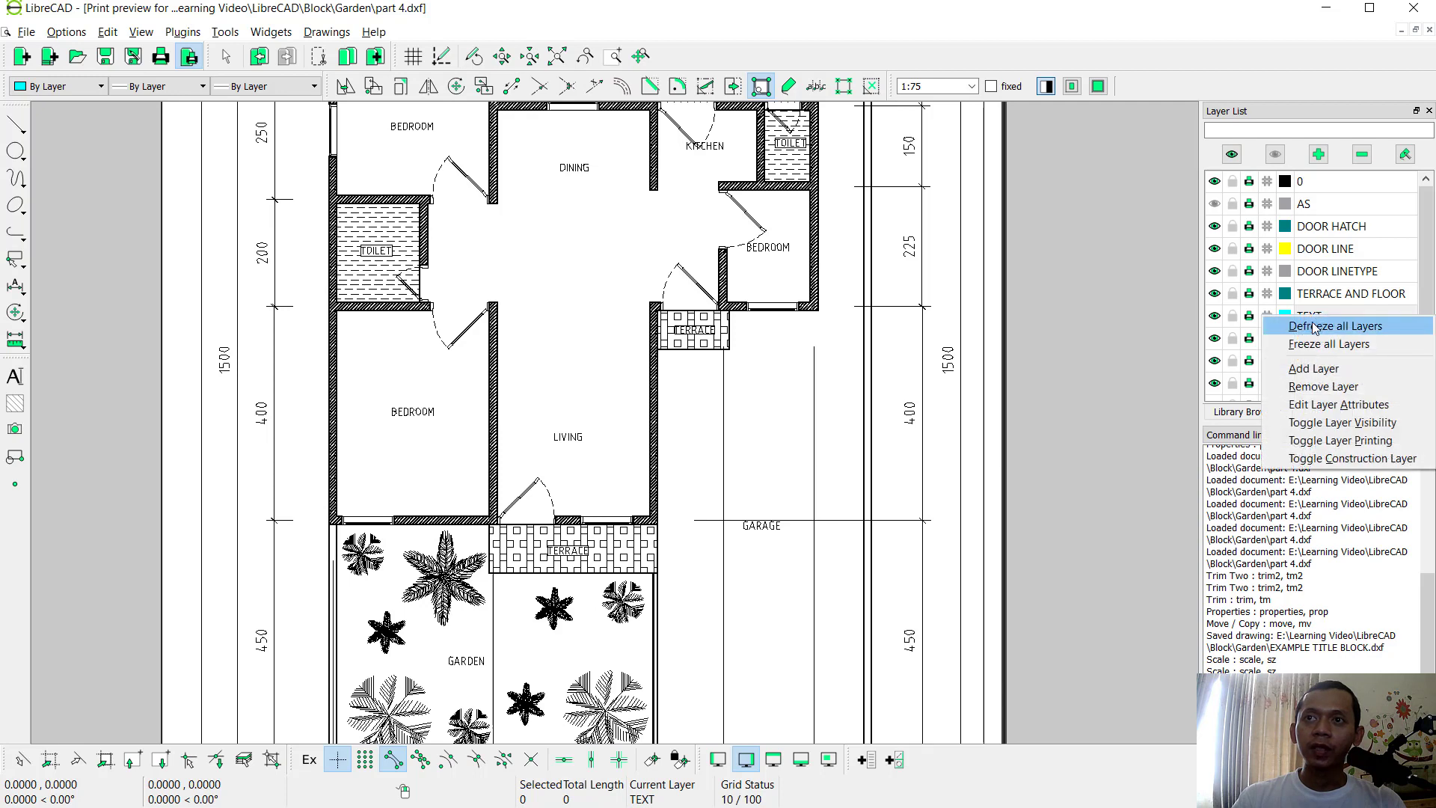
{"action": "left_click", "coordinate": [1325, 406]}
{"action": "left_click", "coordinate": [740, 427]}
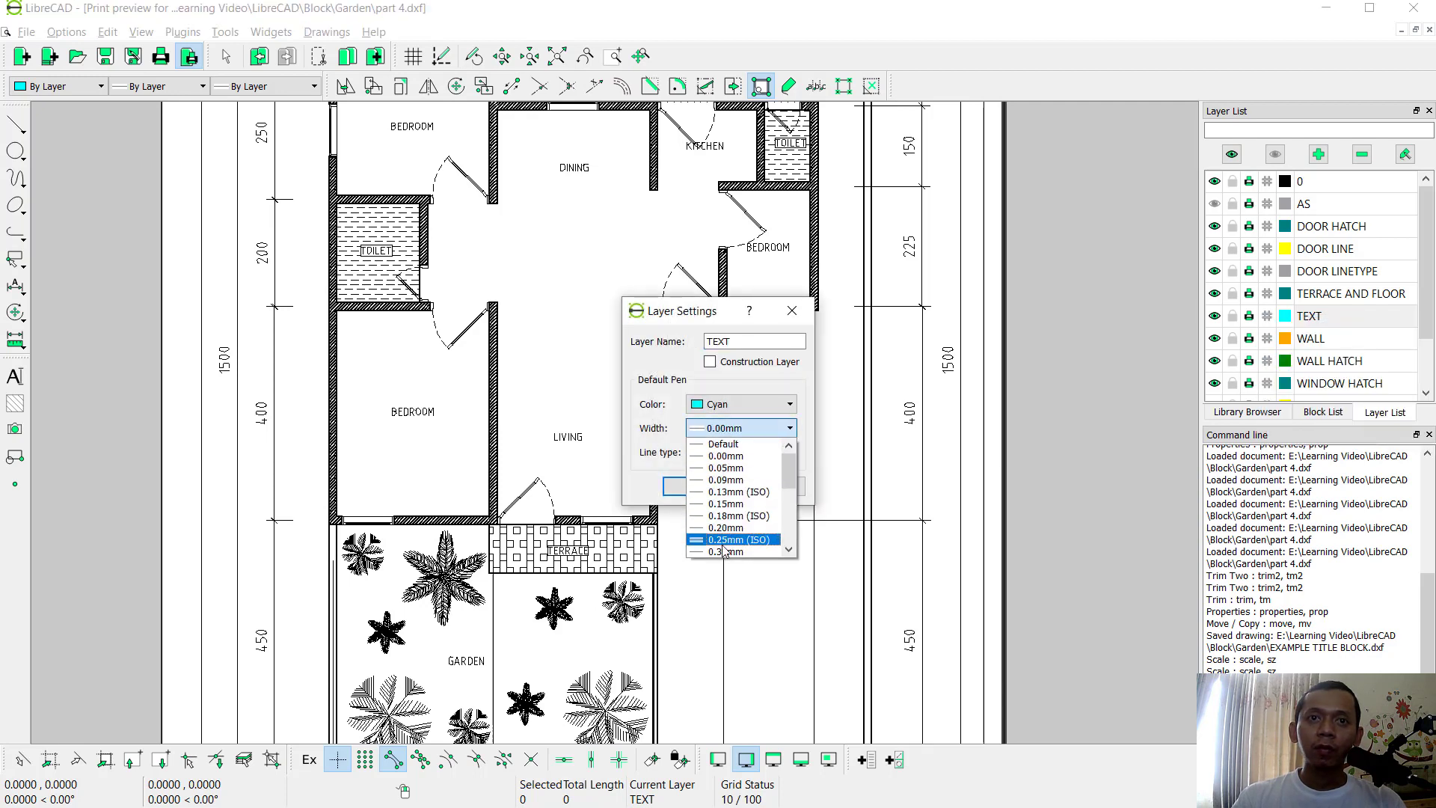
{"action": "left_click", "coordinate": [725, 551]}
{"action": "left_click", "coordinate": [695, 486]}
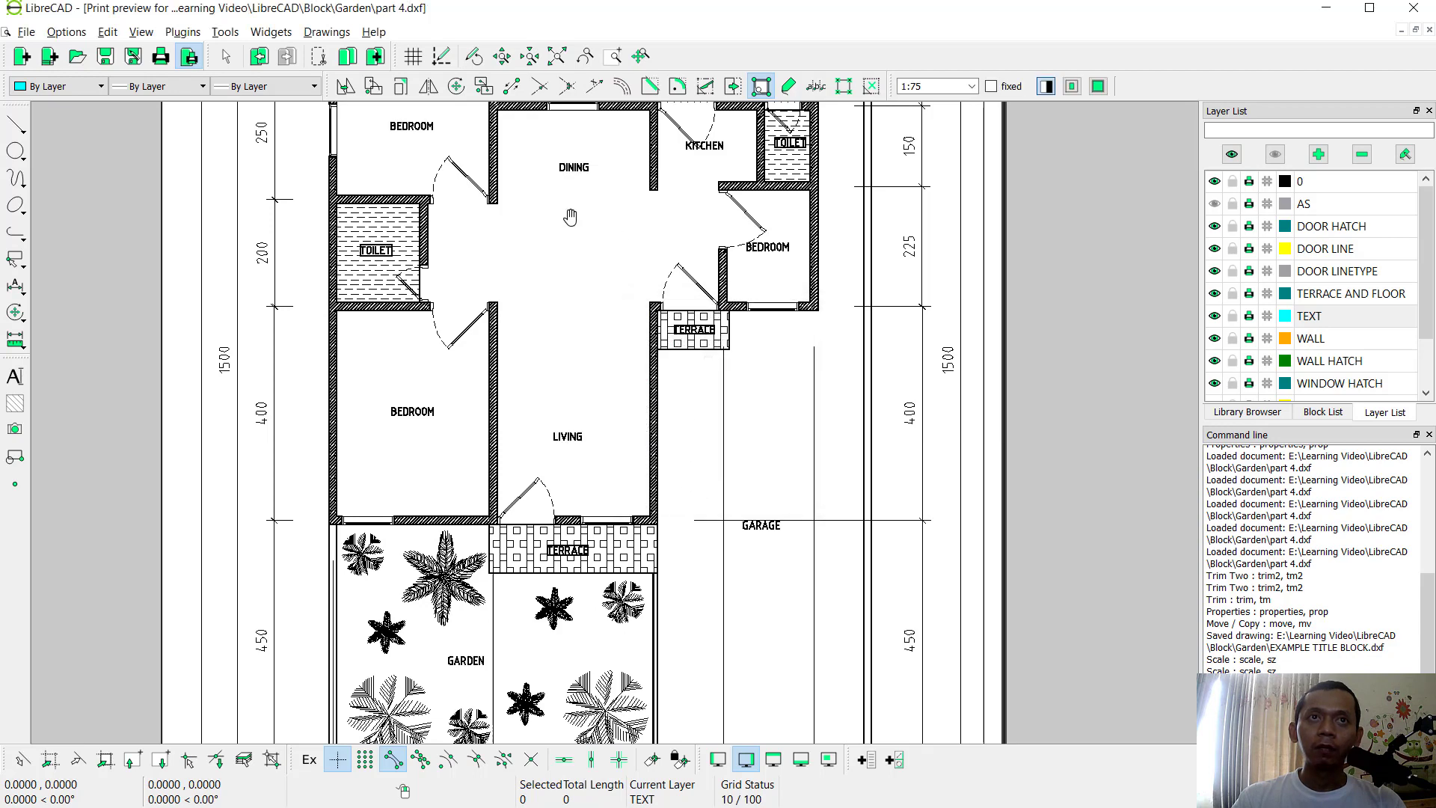
{"action": "scroll", "coordinate": [737, 421], "scroll_direction": "up", "scroll_amount": 3}
{"action": "scroll", "coordinate": [737, 421], "scroll_direction": "down", "scroll_amount": 4}
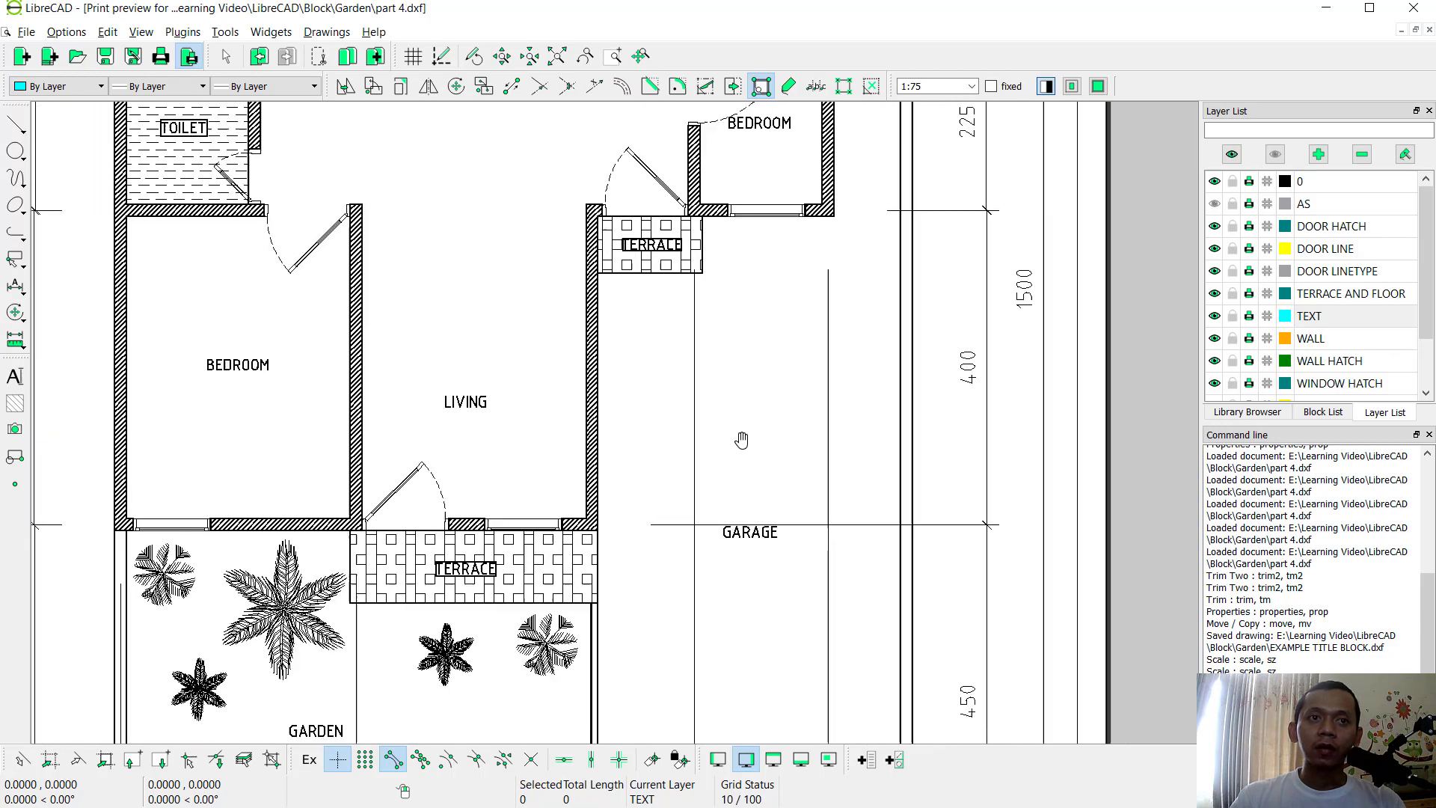
{"action": "scroll", "coordinate": [736, 421], "scroll_direction": "down", "scroll_amount": 4}
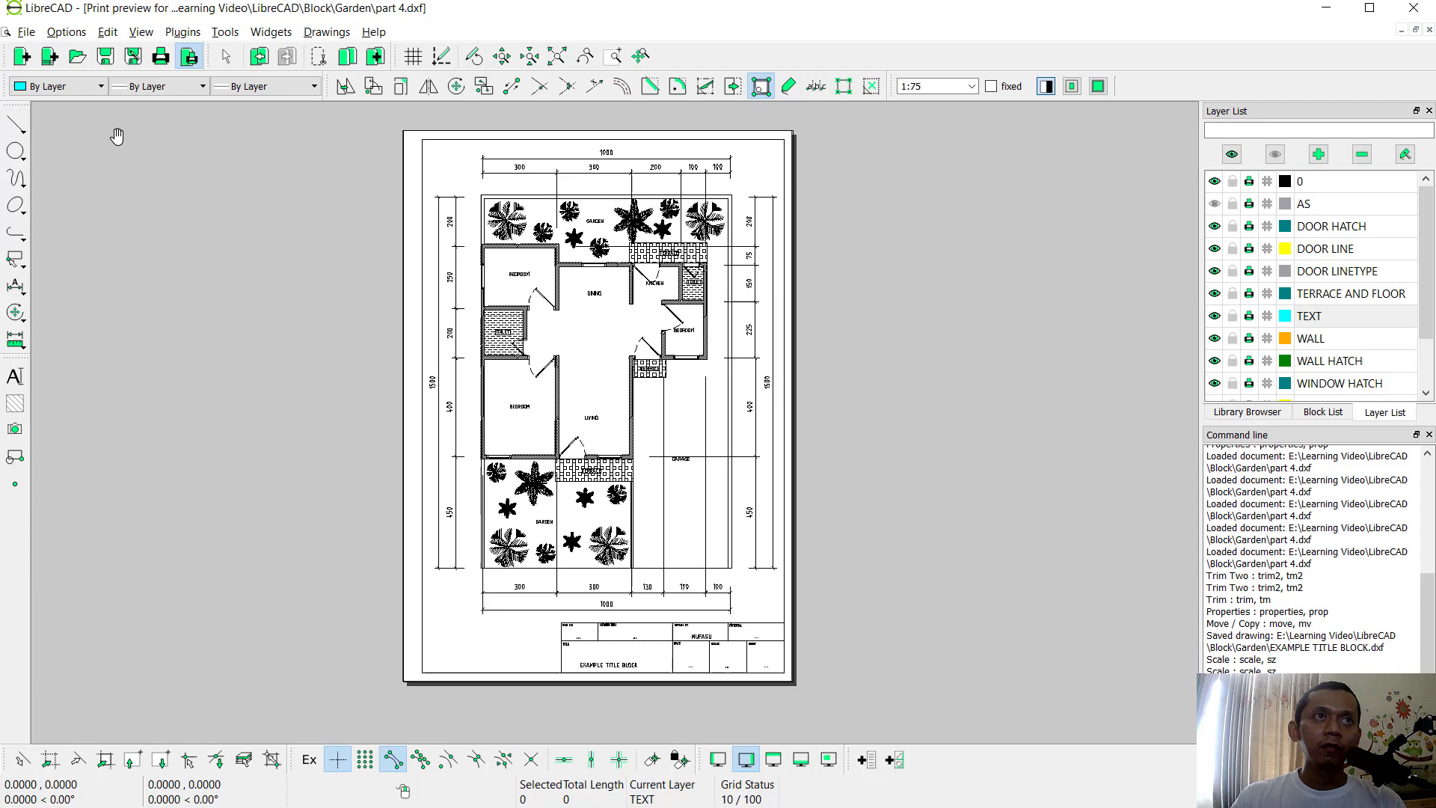
{"action": "left_click", "coordinate": [160, 56]}
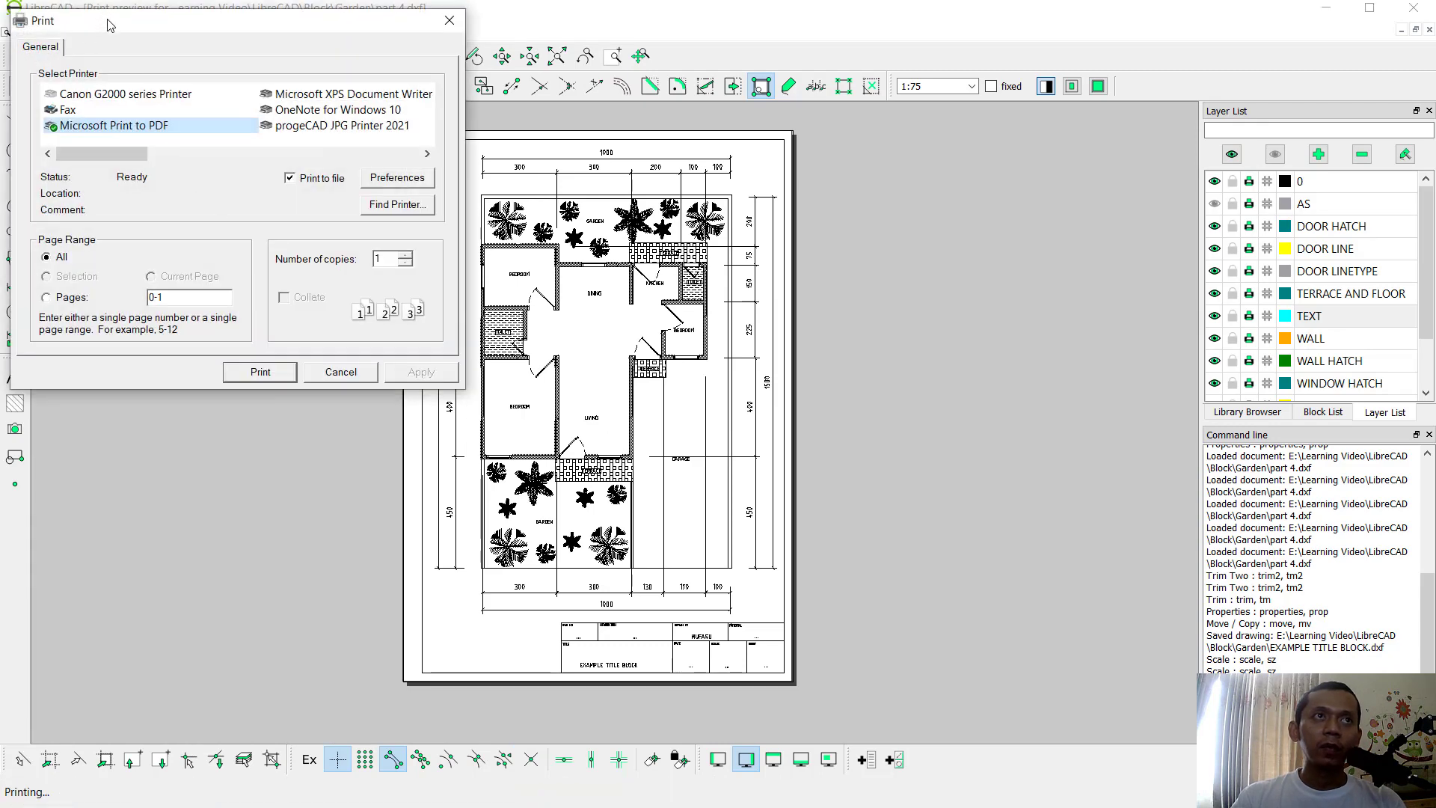
{"action": "left_click_drag", "start_coordinate": [111, 26], "coordinate": [170, 87]}
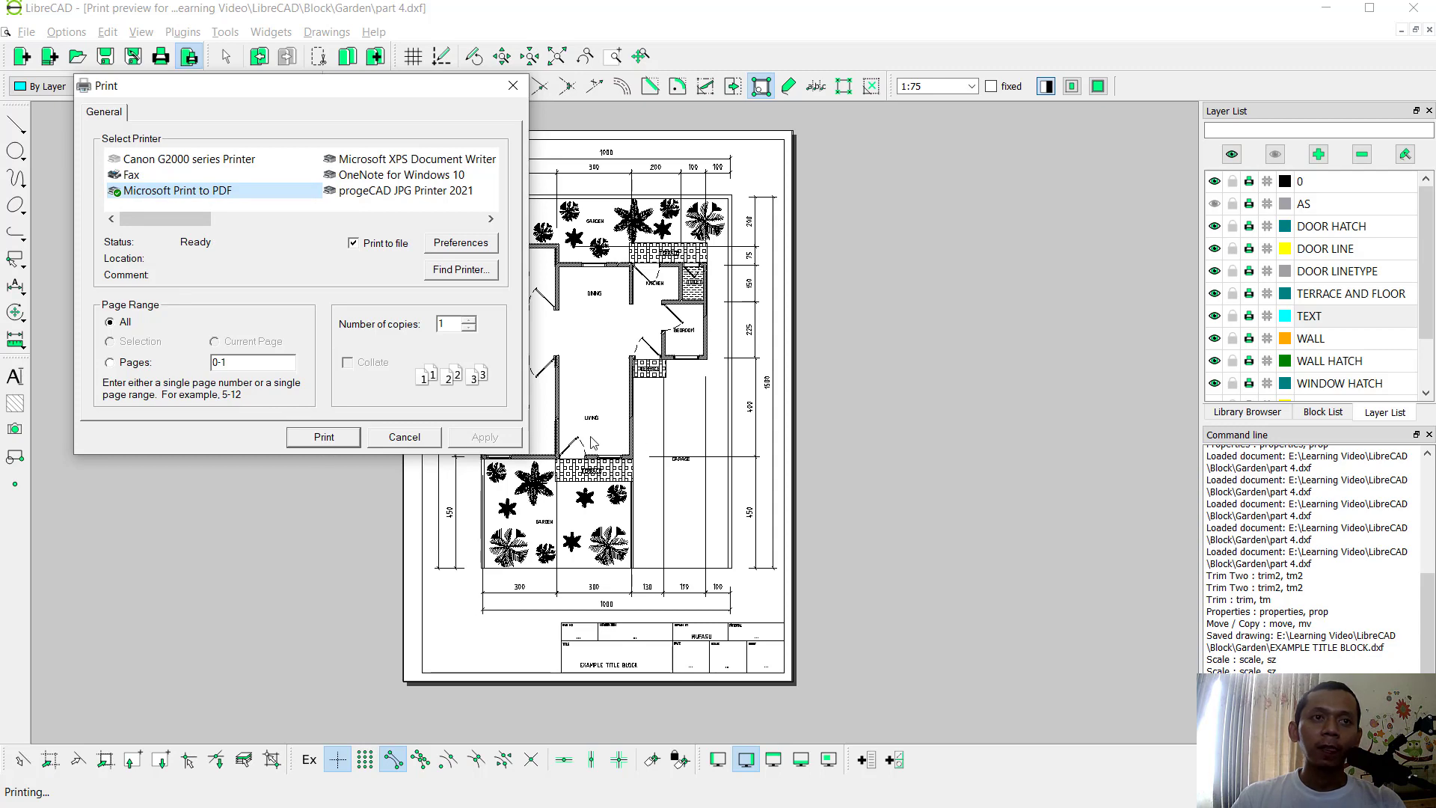
{"action": "key", "text": "Escape"}
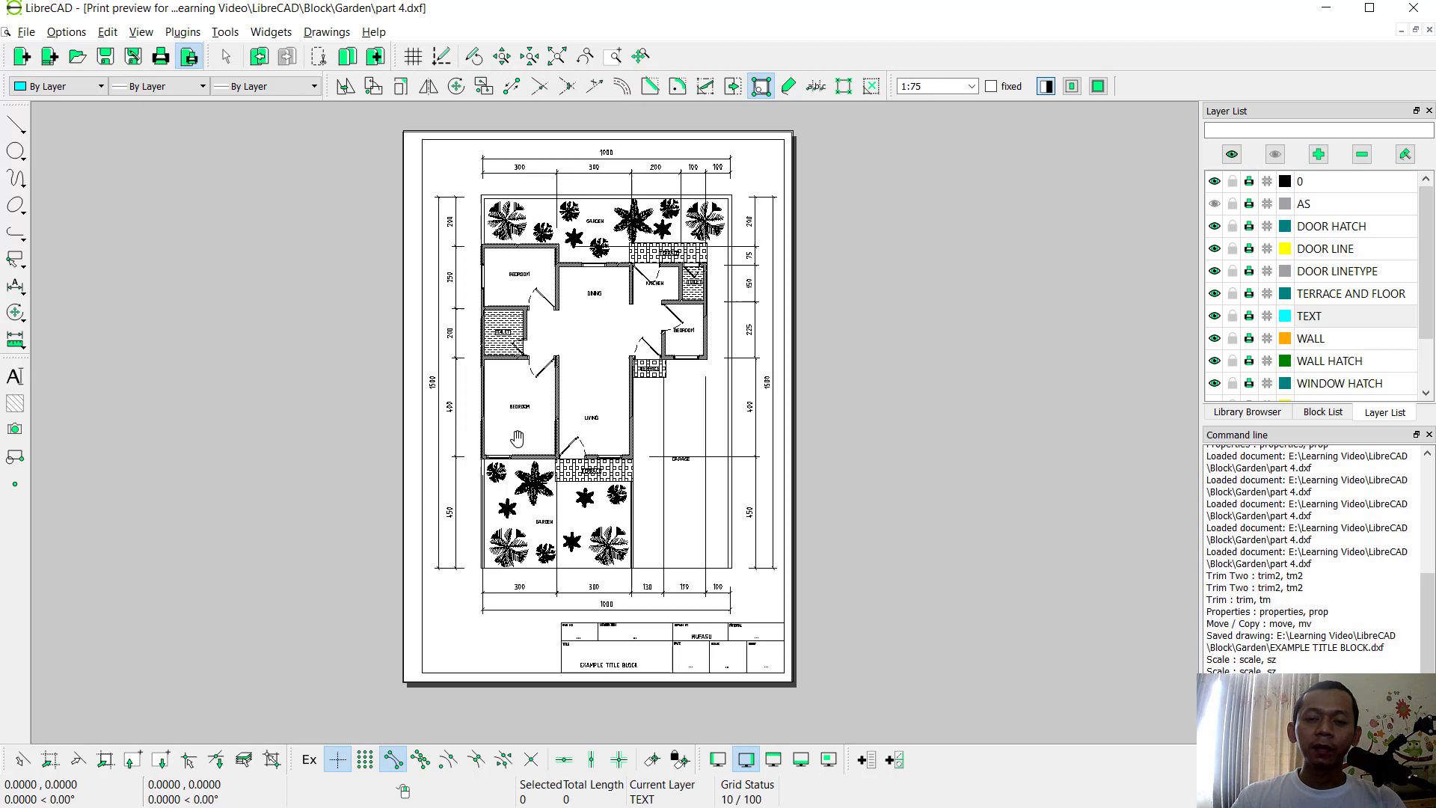